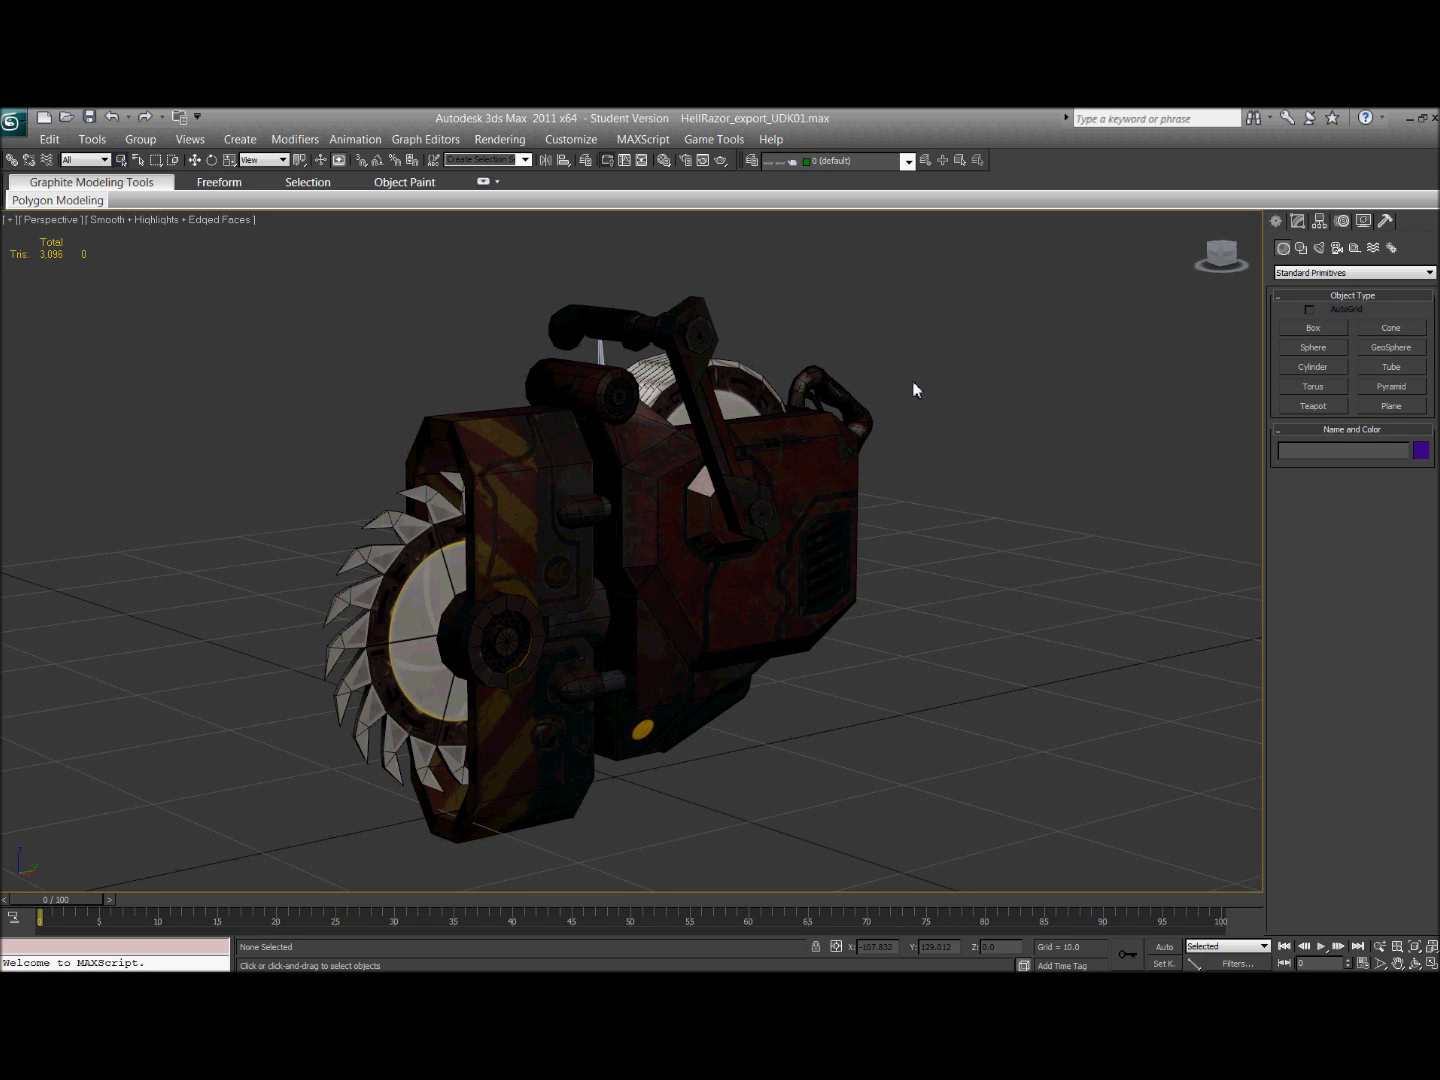
- Pan and orbit the view toward a front view of the chainsaw model
{"action": "middle_click_drag", "start_coordinate": [910, 415], "coordinate": [870, 522]}
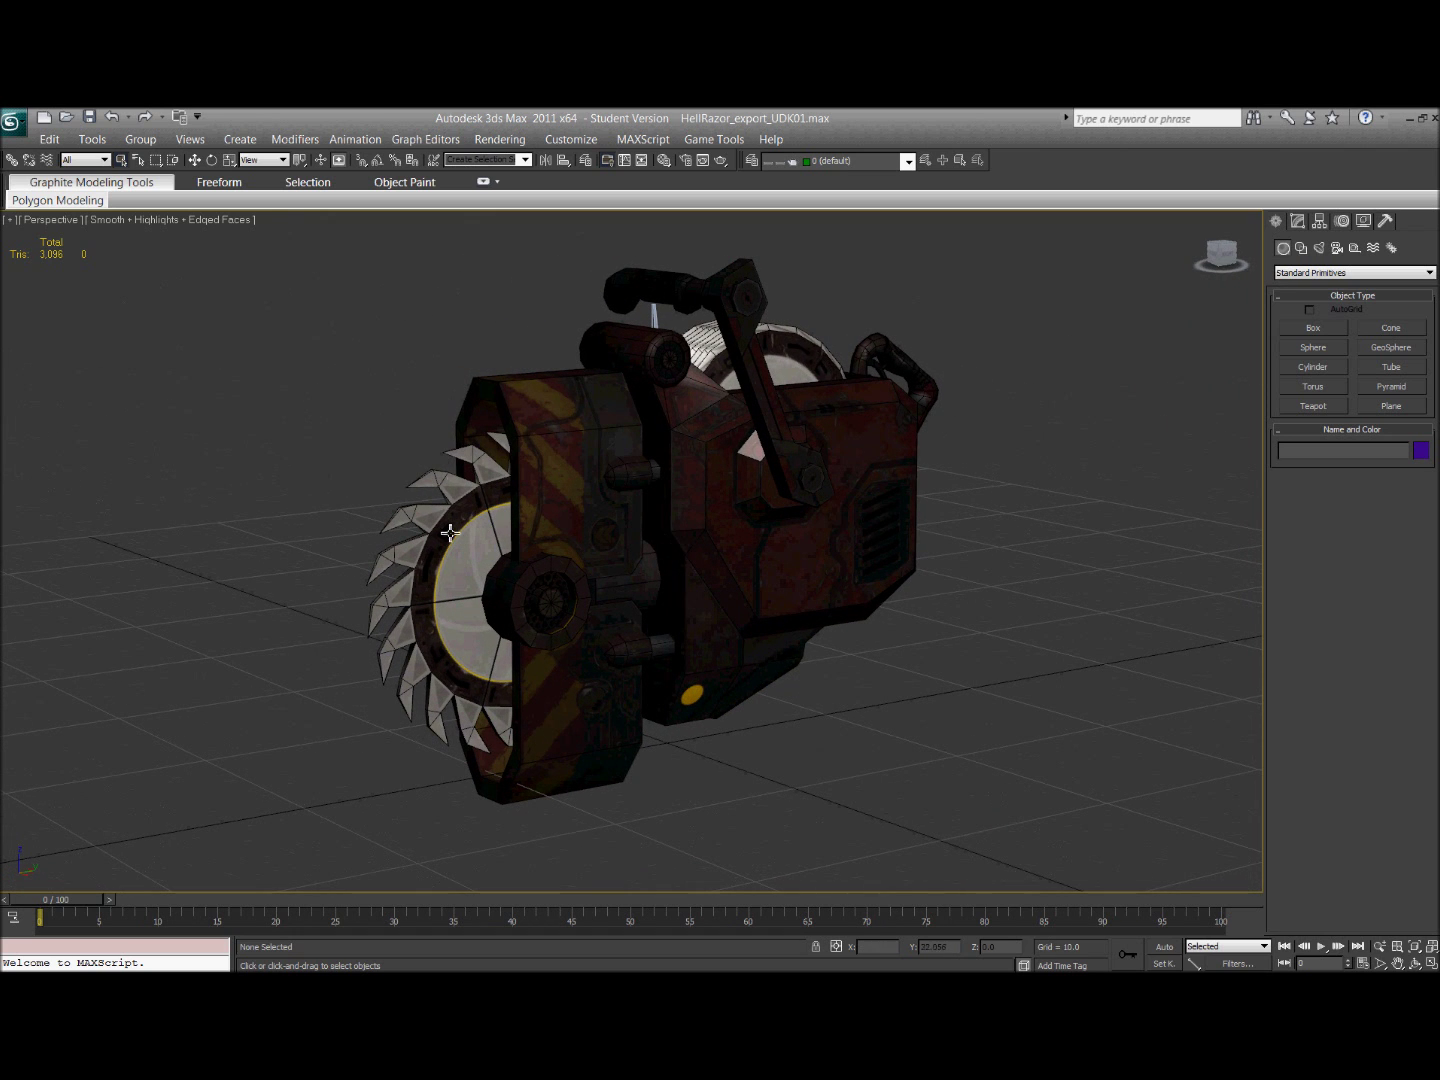
{"action": "middle_click_drag", "start_coordinate": [897, 608], "coordinate": [841, 565], "text": "alt"}
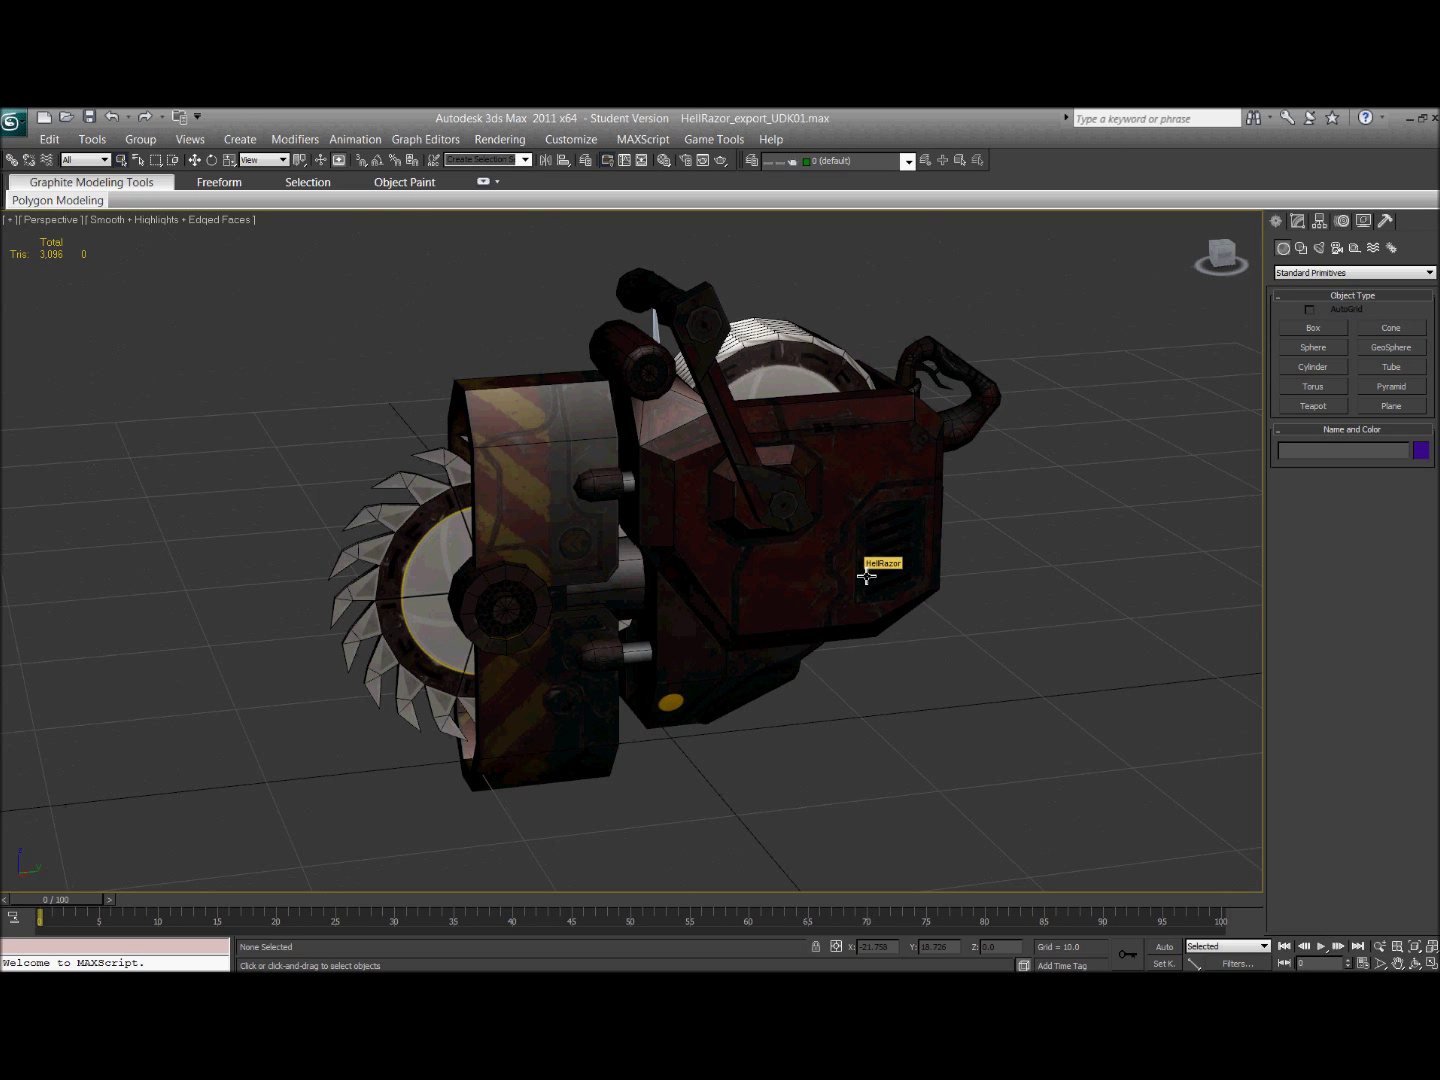
{"action": "middle_click_drag", "start_coordinate": [859, 581], "coordinate": [705, 515], "text": "alt"}
{"action": "middle_click_drag", "start_coordinate": [693, 446], "coordinate": [842, 565], "text": "alt"}
{"action": "scroll", "coordinate": [900, 575], "scroll_direction": "down", "scroll_amount": 3}
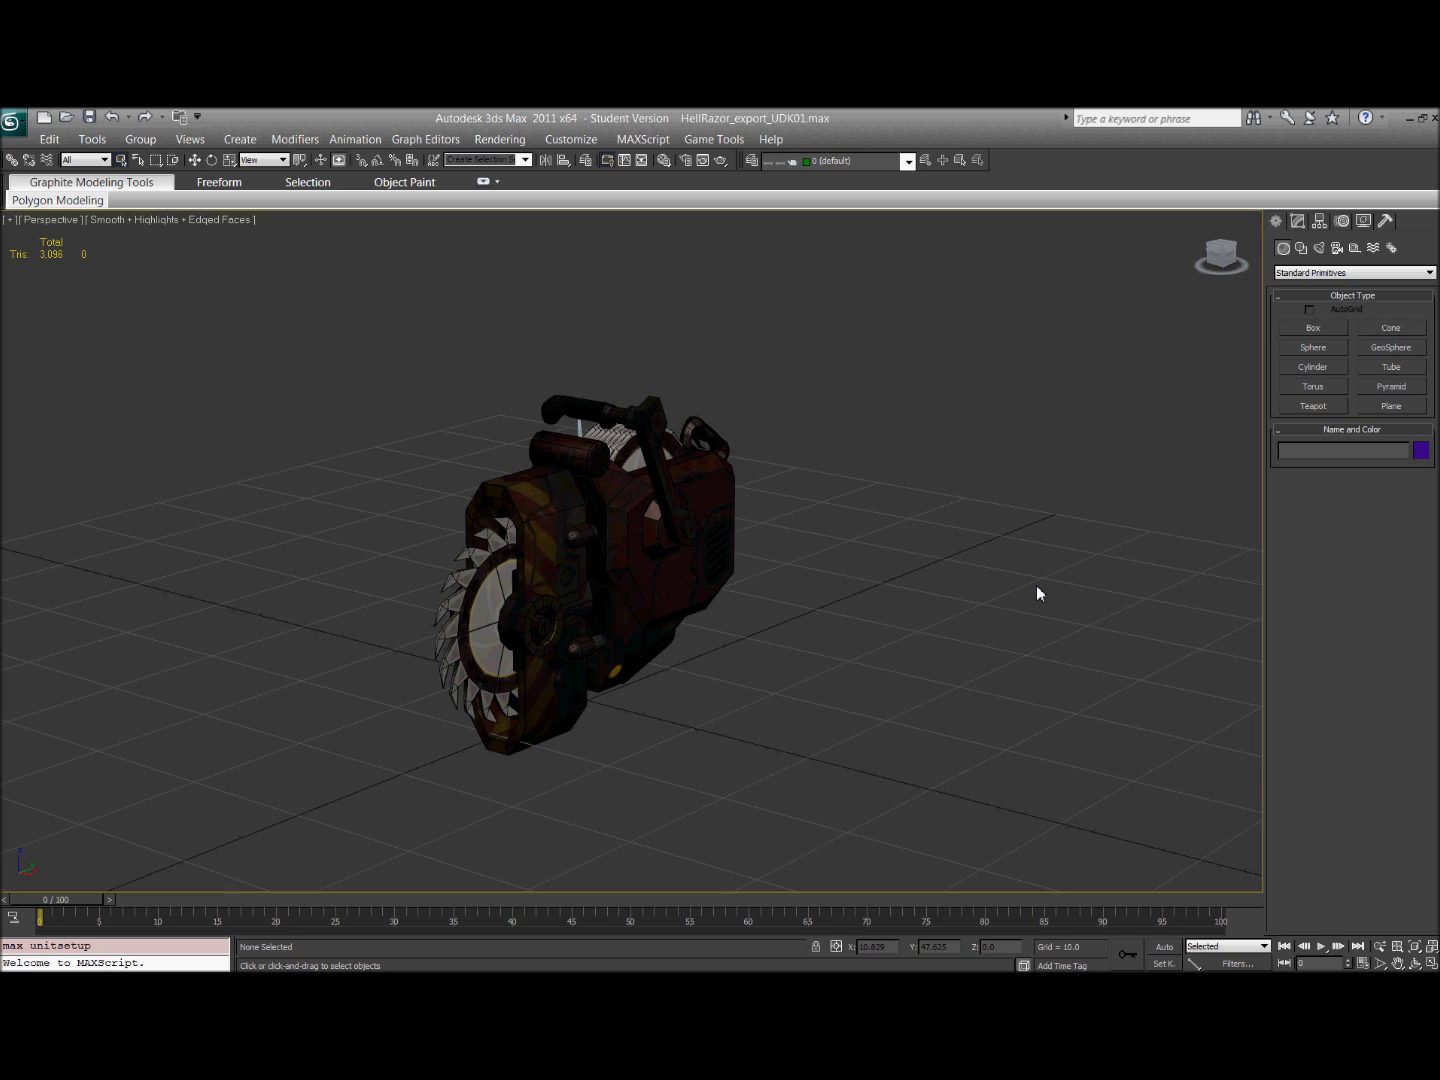
- Check the 0.065 system unit scale in Units Setup, then close both dialogs
{"action": "left_click", "coordinate": [573, 139]}
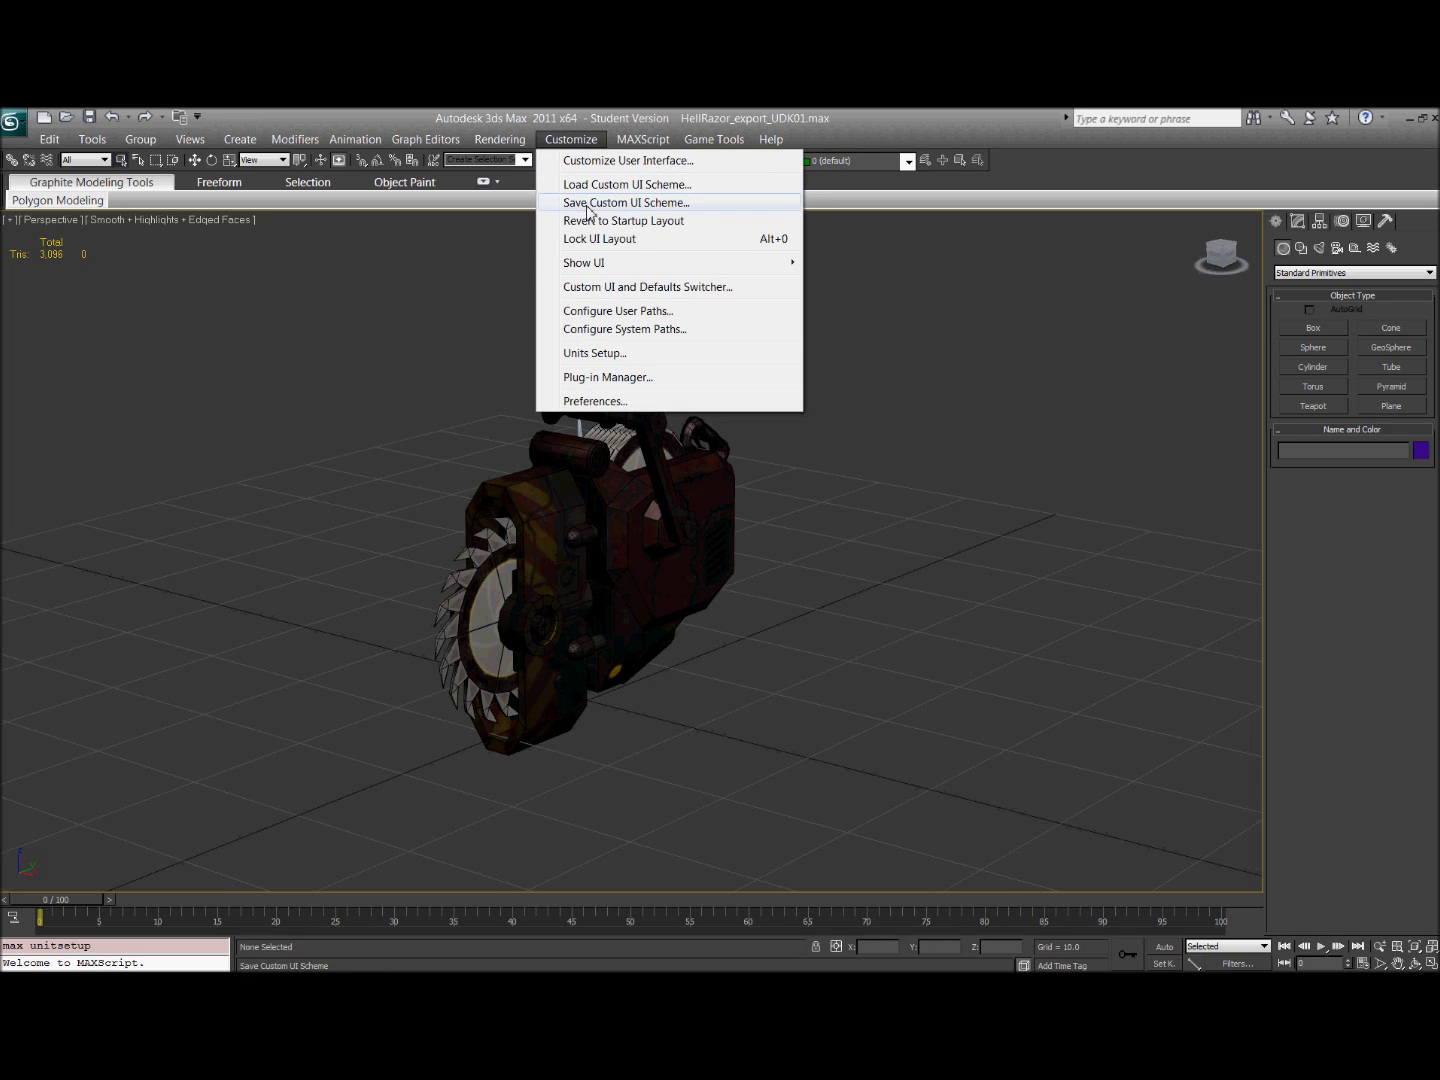
{"action": "left_click", "coordinate": [600, 353]}
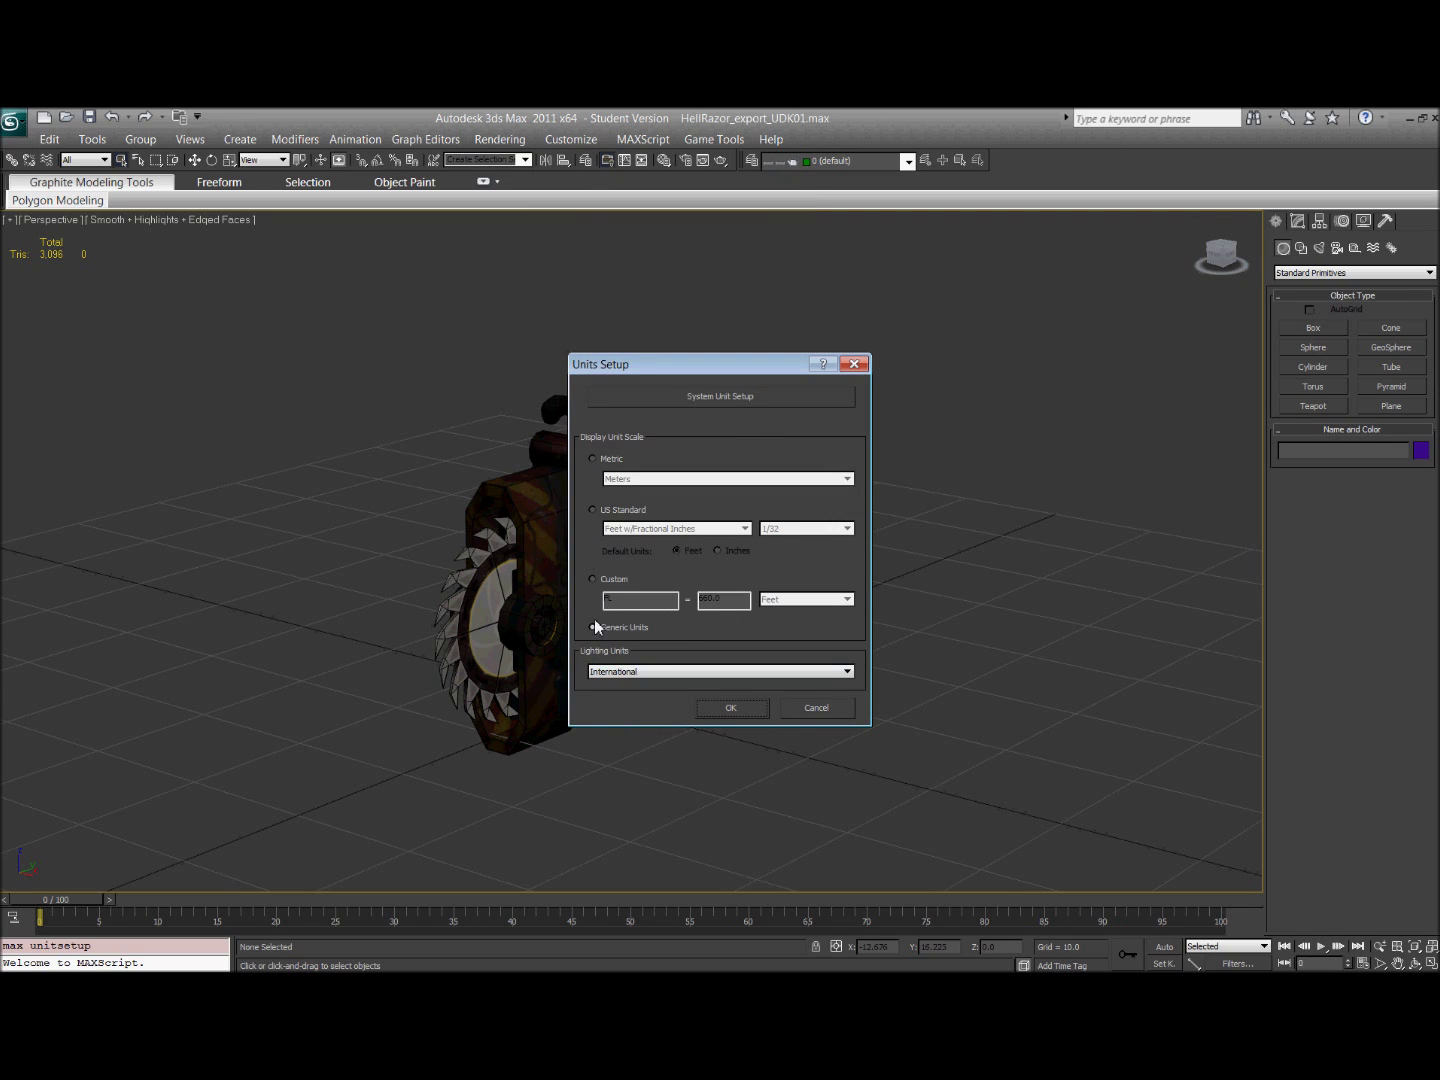
{"action": "left_click", "coordinate": [684, 401]}
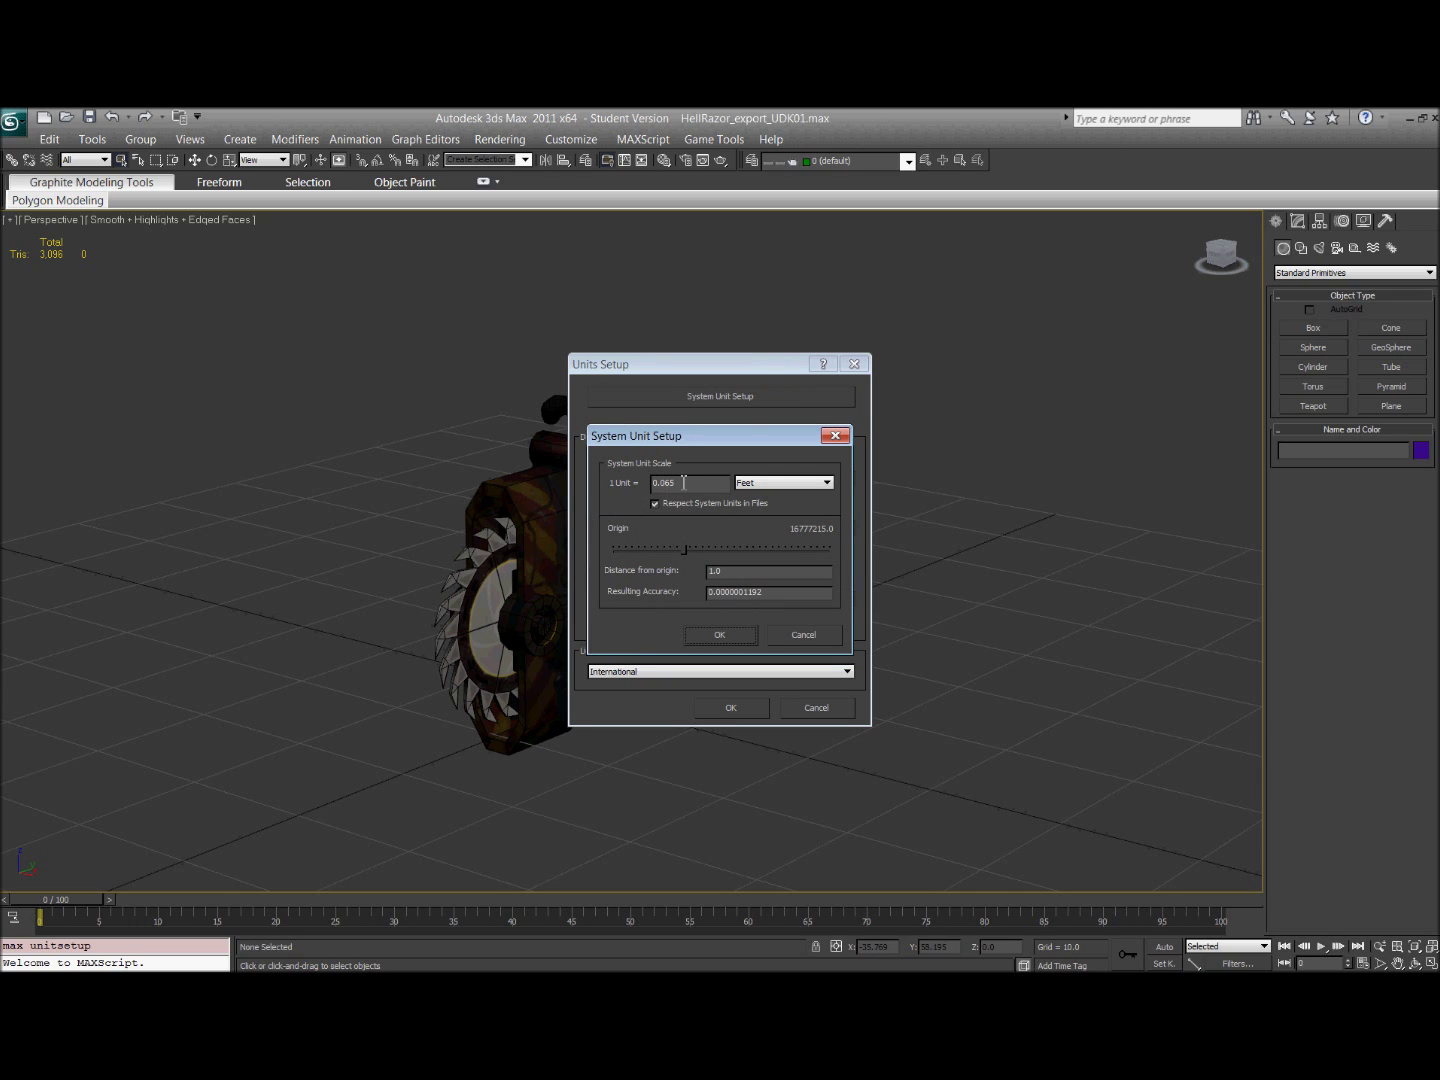
{"action": "left_click_drag", "start_coordinate": [685, 483], "coordinate": [645, 484]}
{"action": "left_click", "coordinate": [720, 635]}
{"action": "left_click", "coordinate": [731, 707]}
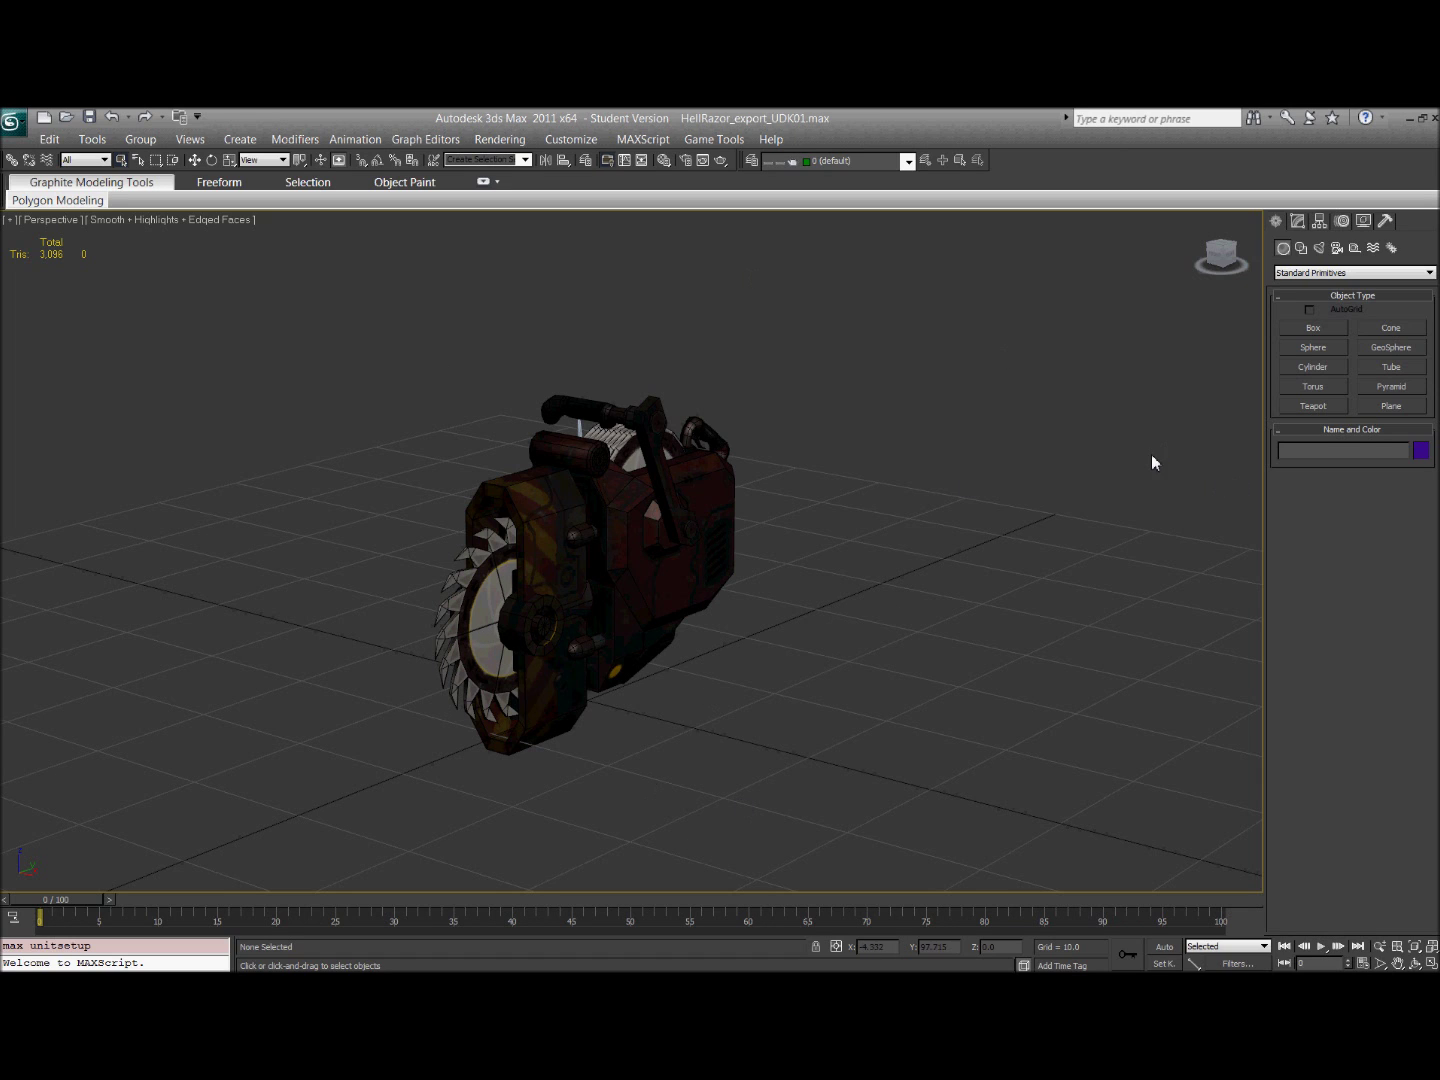
- Reveal the hidden purple box Box001 beside the saw
{"action": "middle_click_drag", "start_coordinate": [1151, 462], "coordinate": [888, 464]}
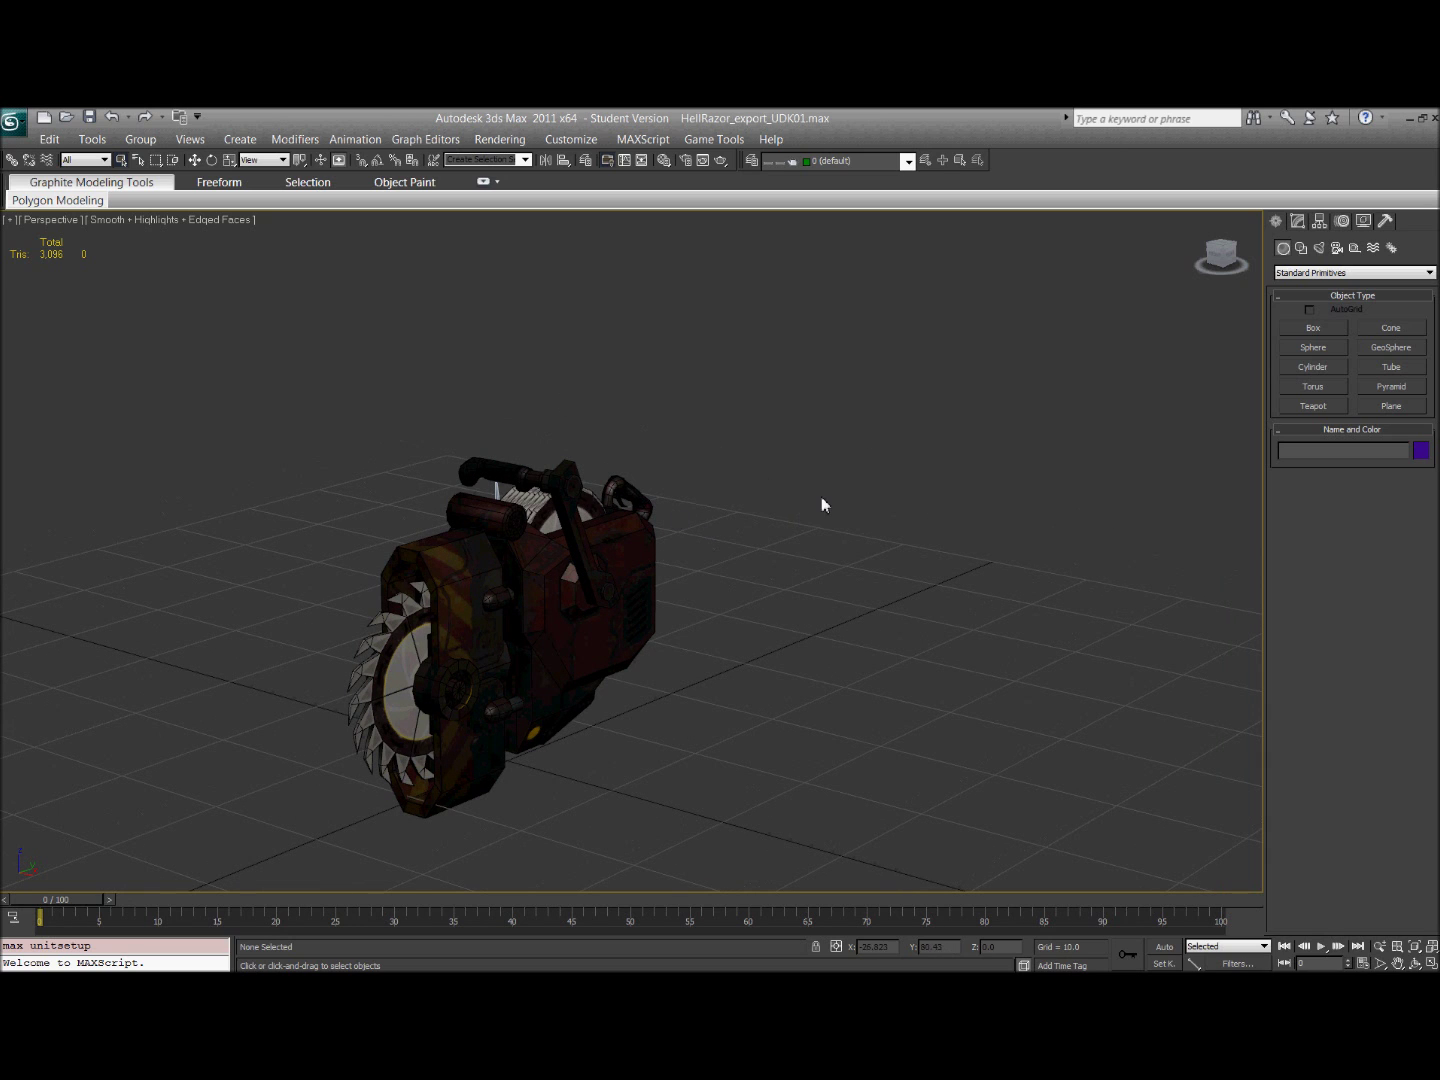
{"action": "scroll", "coordinate": [903, 456], "scroll_direction": "down", "scroll_amount": 4}
{"action": "middle_click_drag", "start_coordinate": [903, 440], "coordinate": [791, 438]}
{"action": "middle_click_drag", "start_coordinate": [900, 467], "coordinate": [876, 489]}
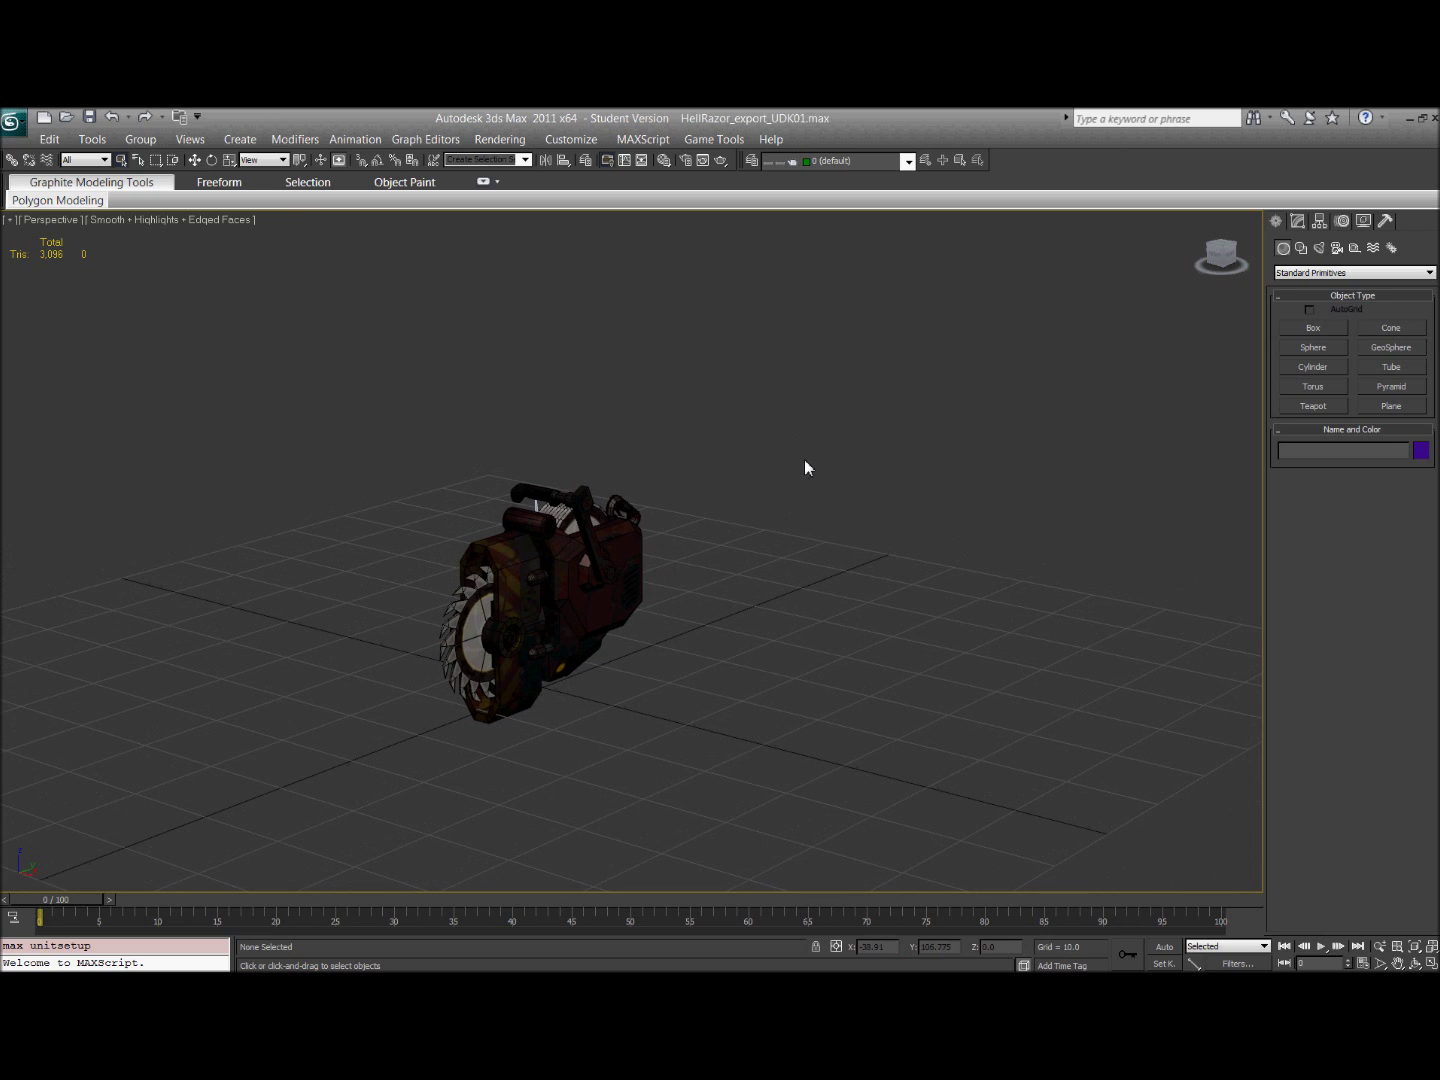
{"action": "key", "text": "ctrl+shift+h"}
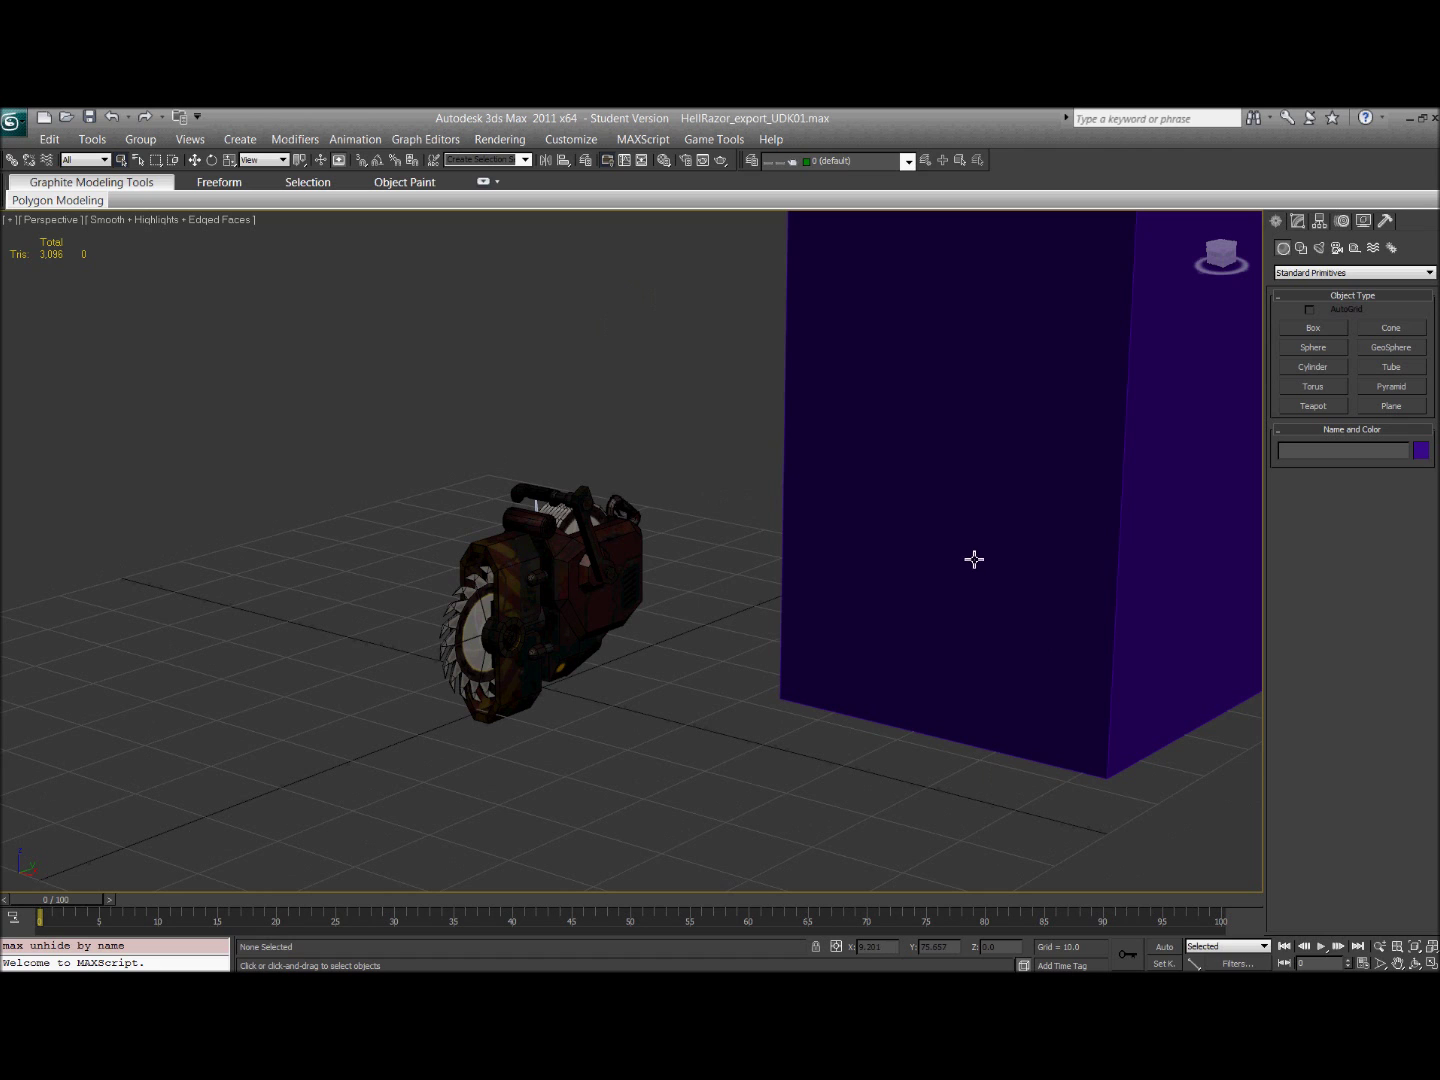
{"action": "scroll", "coordinate": [929, 485], "scroll_direction": "up", "scroll_amount": 5}
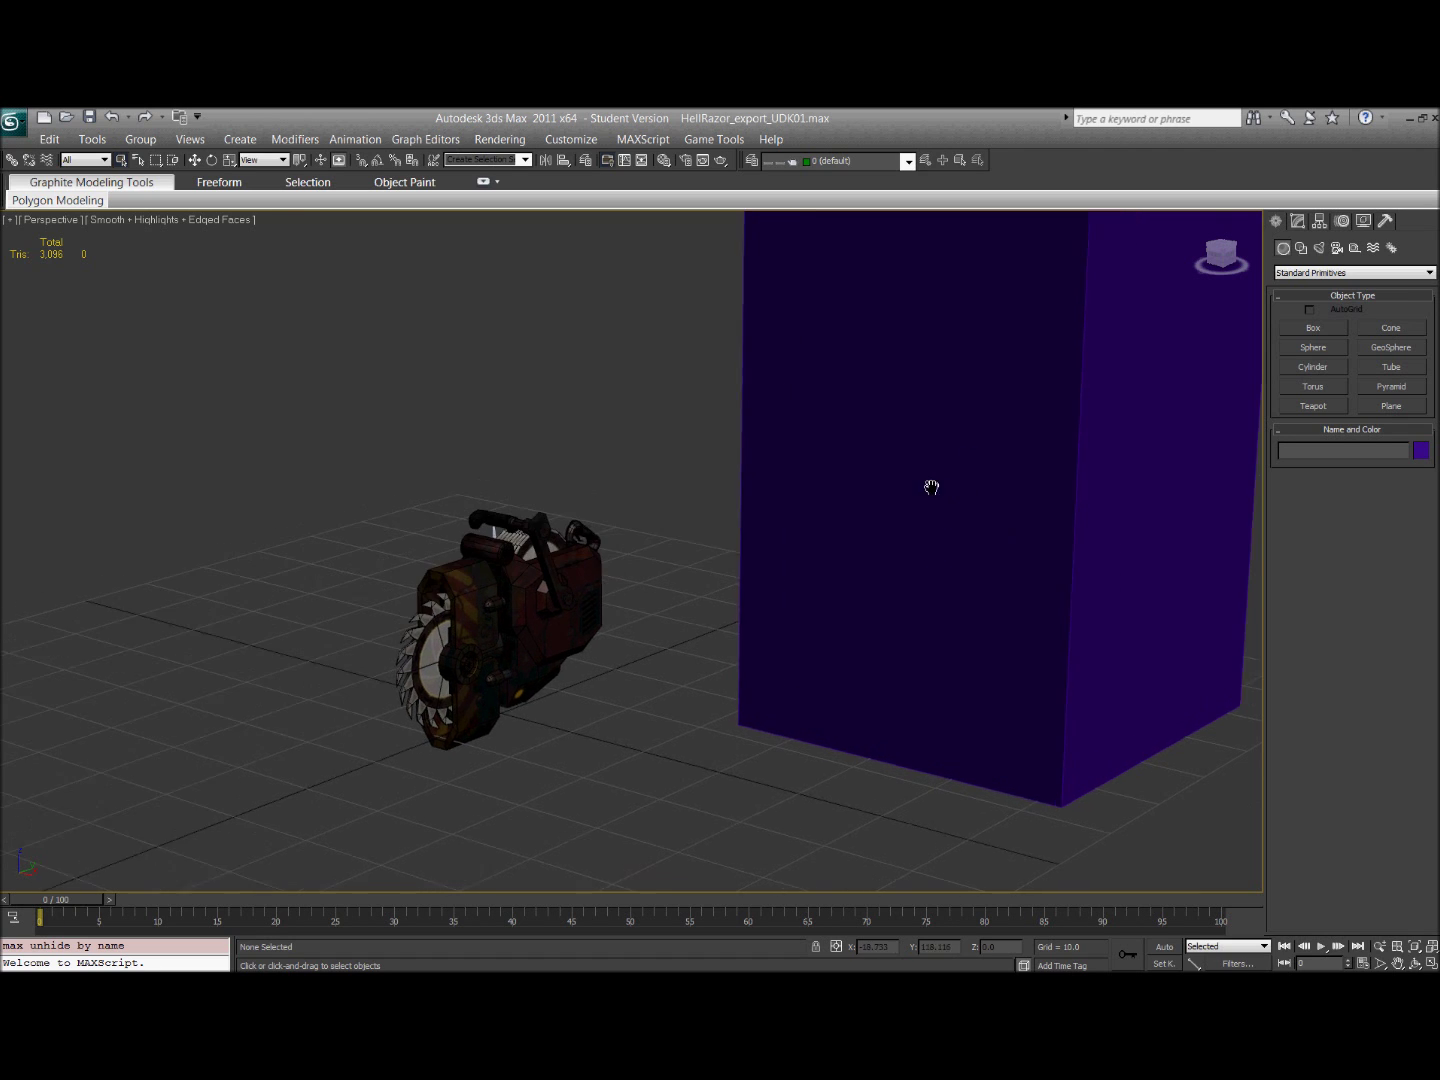
{"action": "scroll", "coordinate": [852, 521], "scroll_direction": "down", "scroll_amount": 3}
- Select Box001 and read its 40 x 40 x 96 parameters in the Modify panel
{"action": "middle_click_drag", "start_coordinate": [852, 451], "coordinate": [816, 550], "text": "alt"}
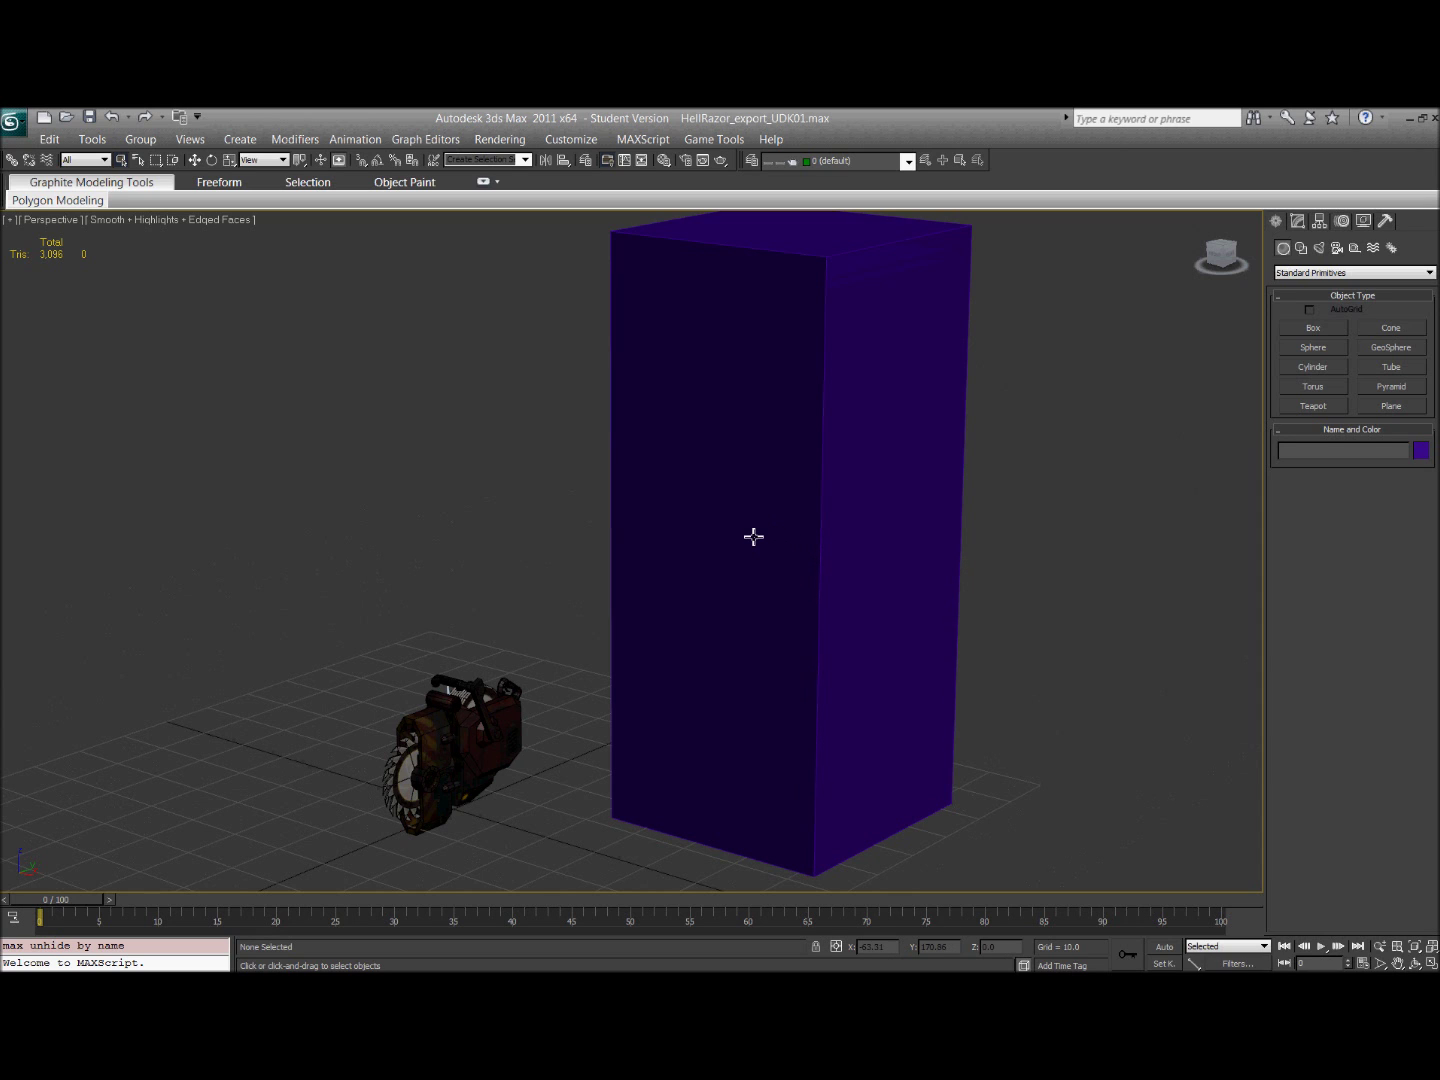
{"action": "middle_click_drag", "start_coordinate": [636, 537], "coordinate": [734, 579], "text": "alt"}
{"action": "left_click", "coordinate": [706, 557]}
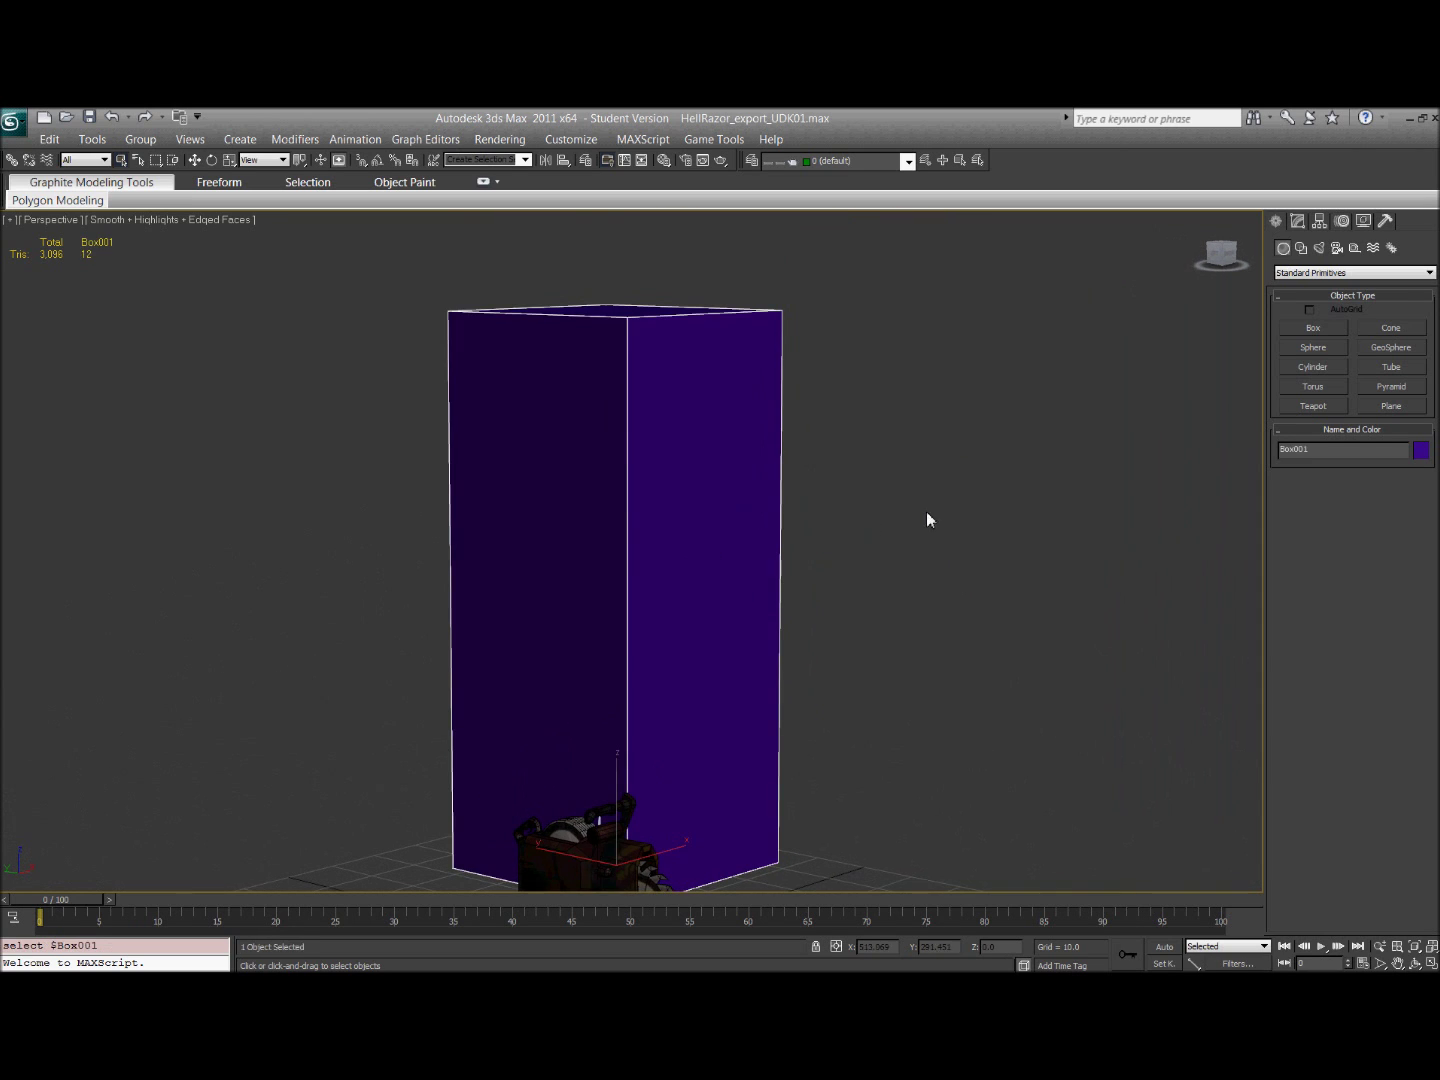
{"action": "middle_click_drag", "start_coordinate": [930, 517], "coordinate": [1160, 219], "text": "alt"}
{"action": "left_click", "coordinate": [1297, 220]}
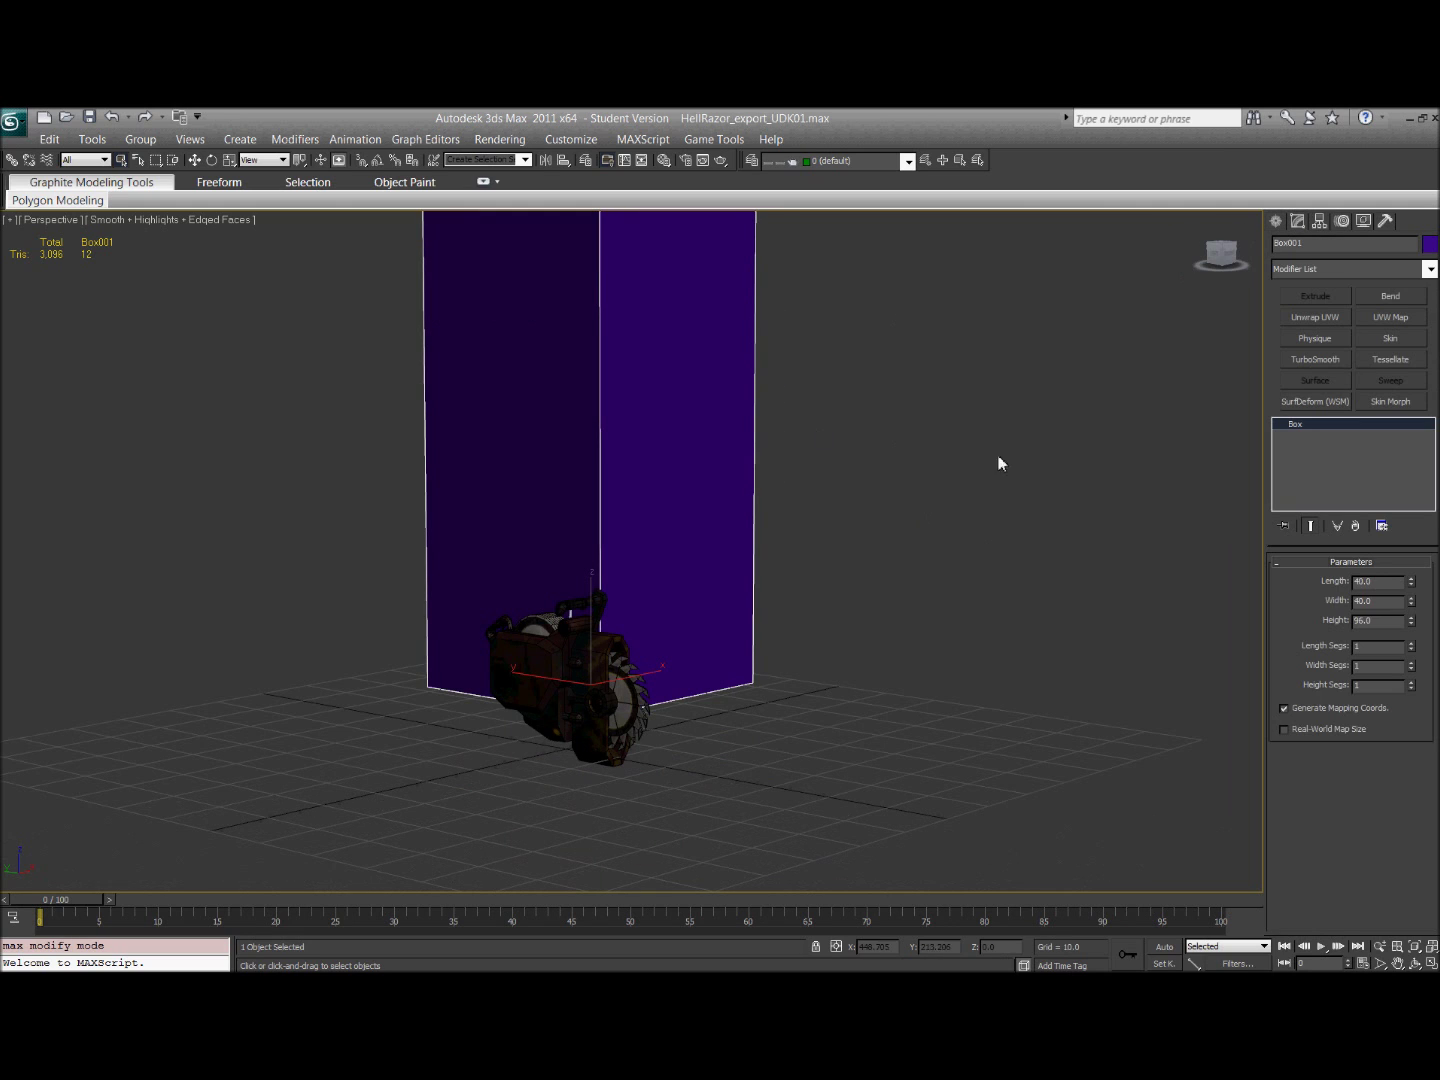
{"action": "left_click_drag", "start_coordinate": [1380, 621], "coordinate": [1354, 621]}
- Orbit around Box001 and the chainsaw to compare their scale
{"action": "middle_click_drag", "start_coordinate": [870, 533], "coordinate": [796, 553], "text": "alt"}
{"action": "scroll", "coordinate": [911, 559], "scroll_direction": "down", "scroll_amount": 2}
{"action": "scroll", "coordinate": [797, 553], "scroll_direction": "up", "scroll_amount": 5}
{"action": "middle_click_drag", "start_coordinate": [820, 634], "coordinate": [704, 536], "text": "alt"}
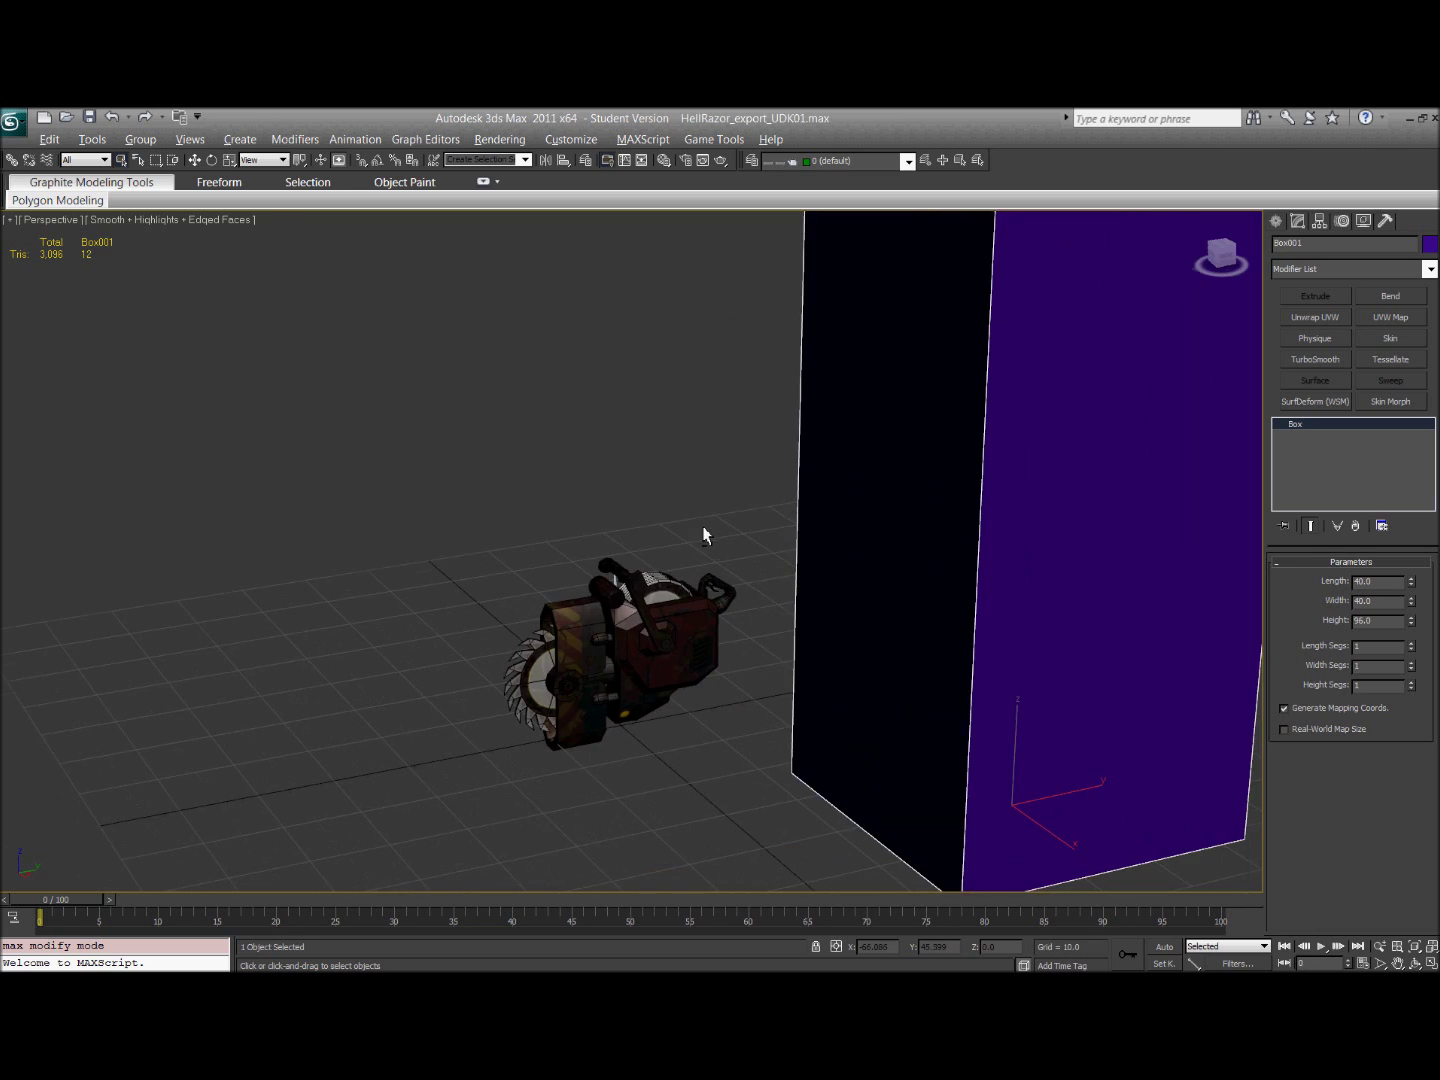
{"action": "scroll", "coordinate": [704, 537], "scroll_direction": "up", "scroll_amount": 3}
{"action": "middle_click_drag", "start_coordinate": [849, 530], "coordinate": [836, 491], "text": "alt"}
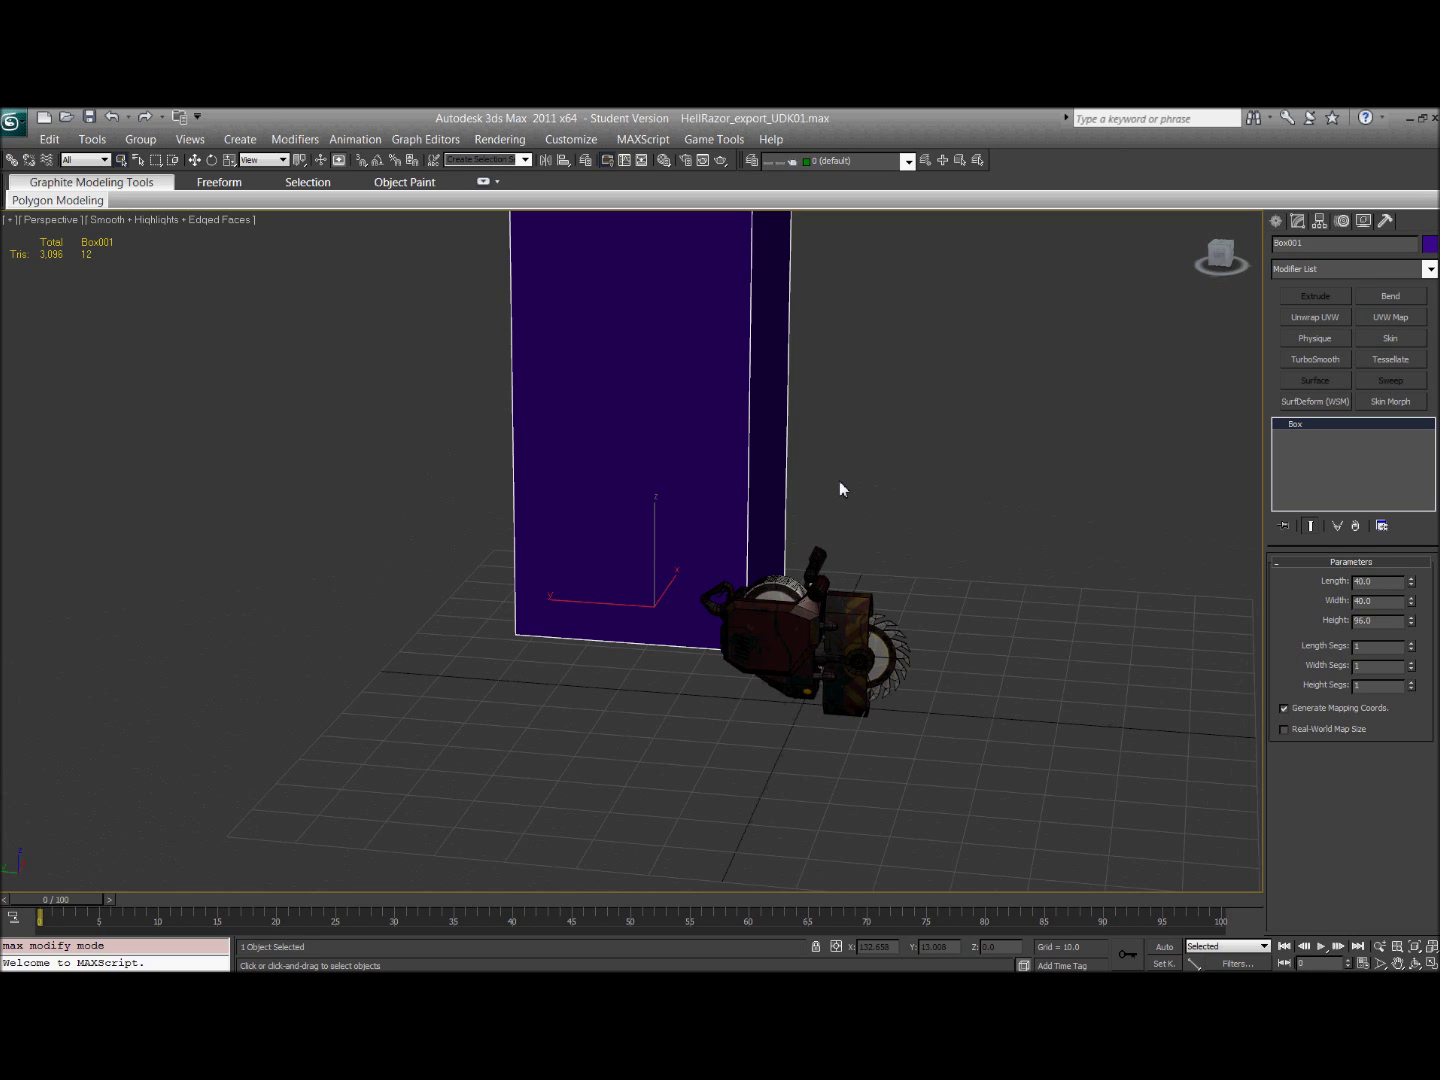
{"action": "middle_click_drag", "start_coordinate": [856, 484], "coordinate": [848, 535]}
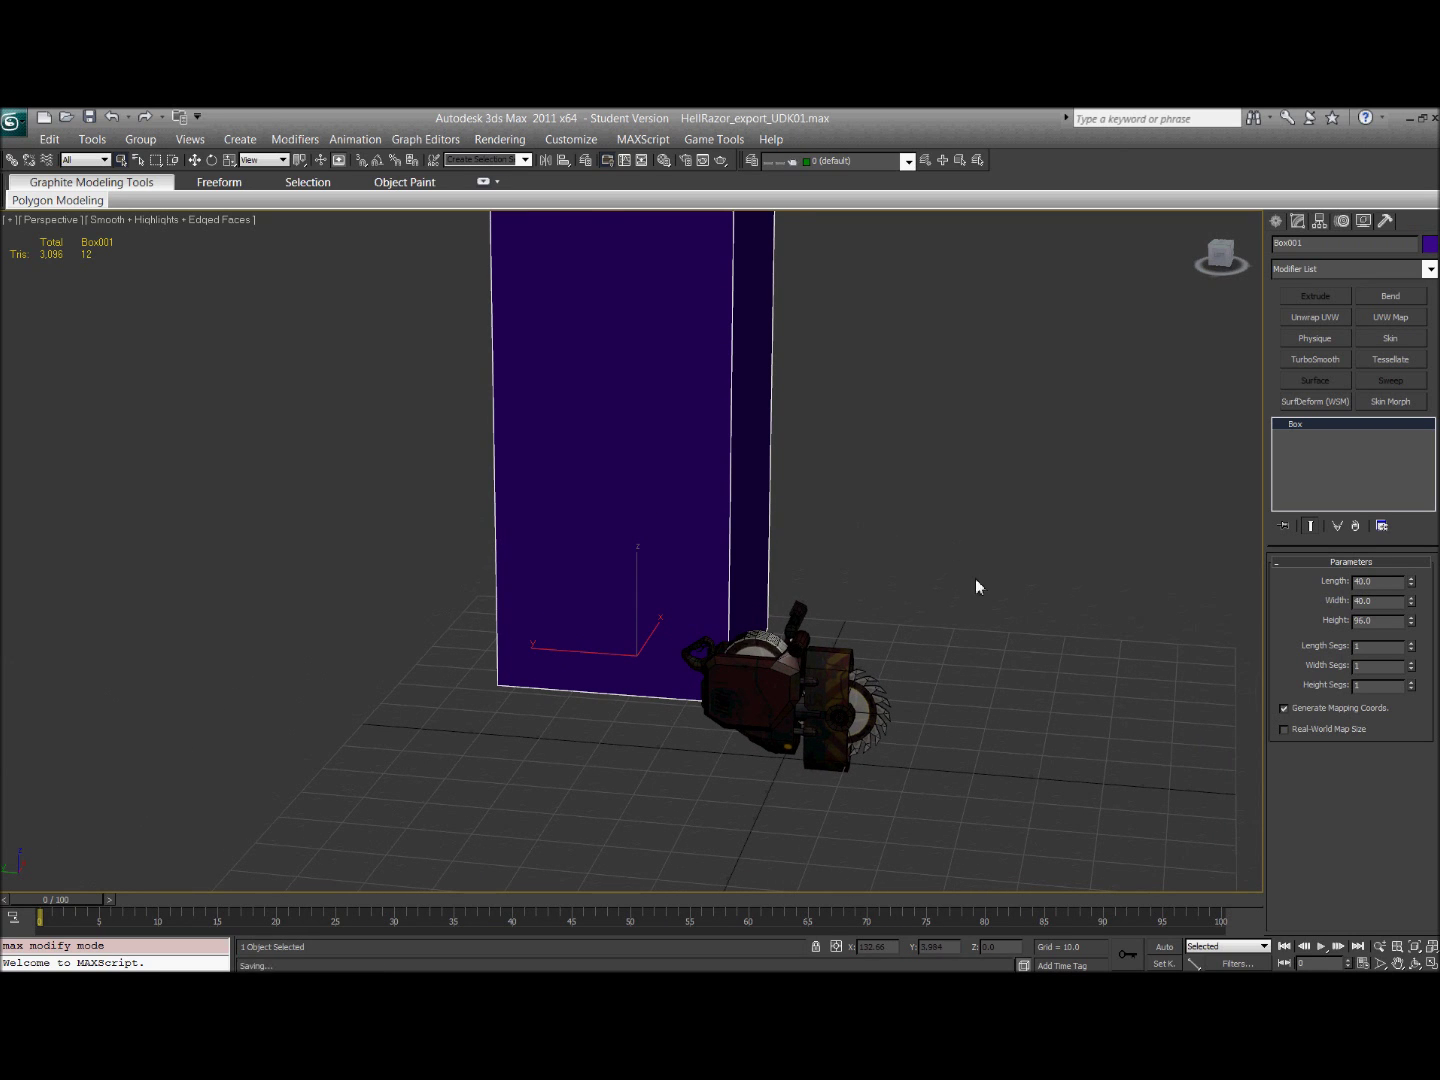
{"action": "middle_click_drag", "start_coordinate": [976, 585], "coordinate": [748, 529], "text": "alt"}
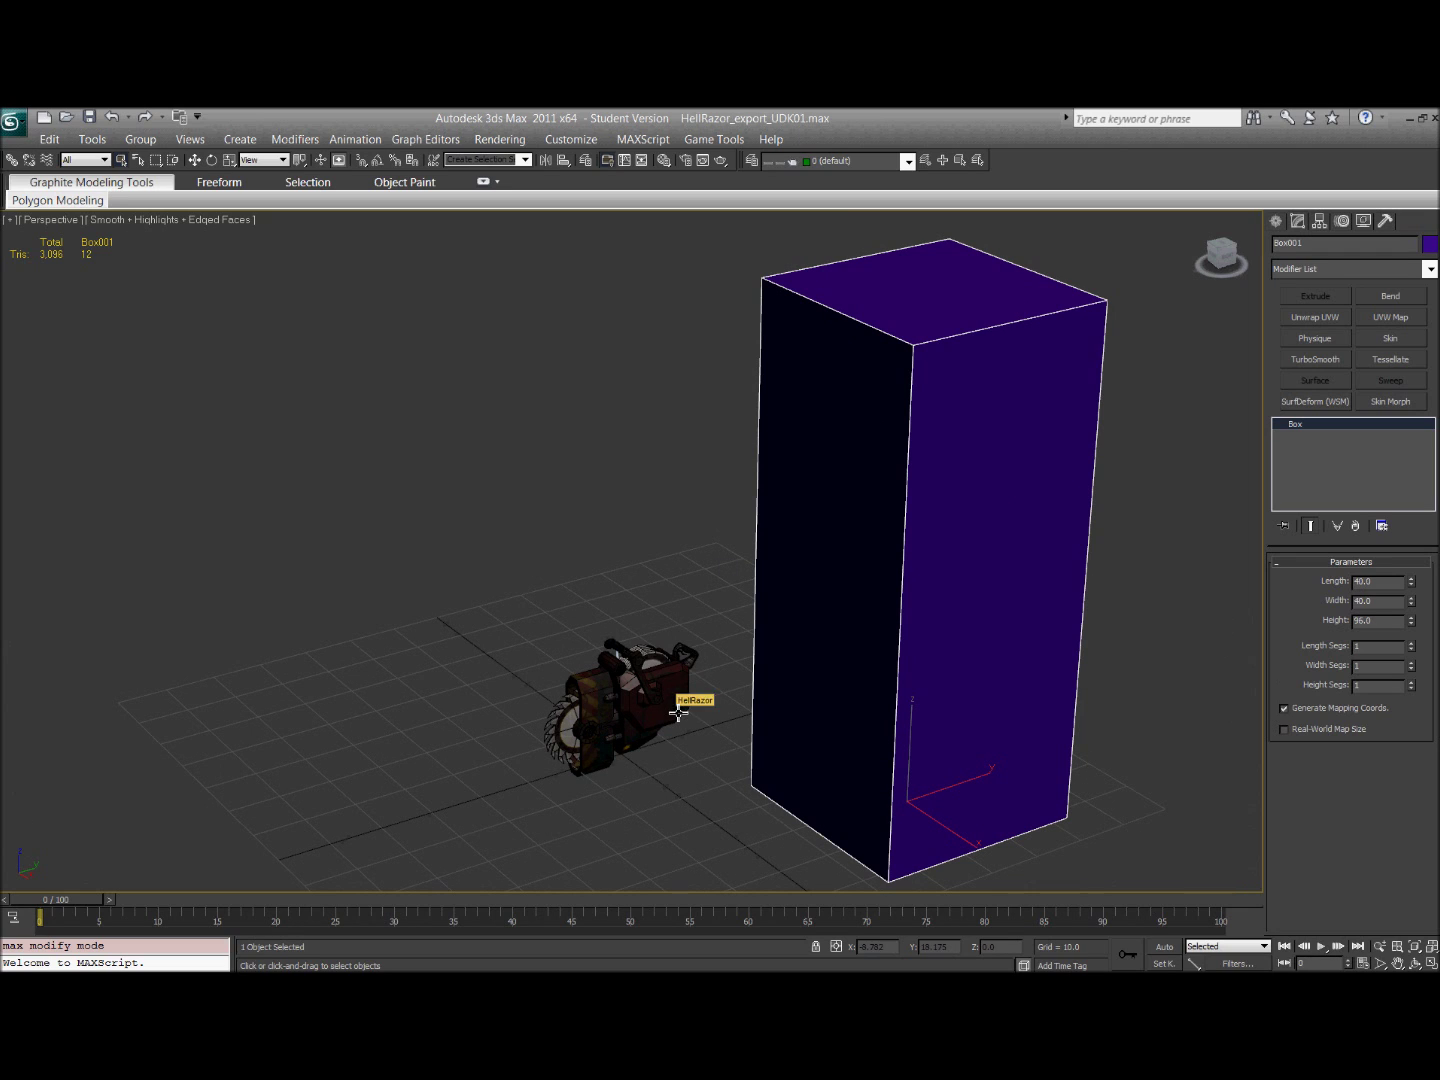
{"action": "right_click", "coordinate": [906, 532]}
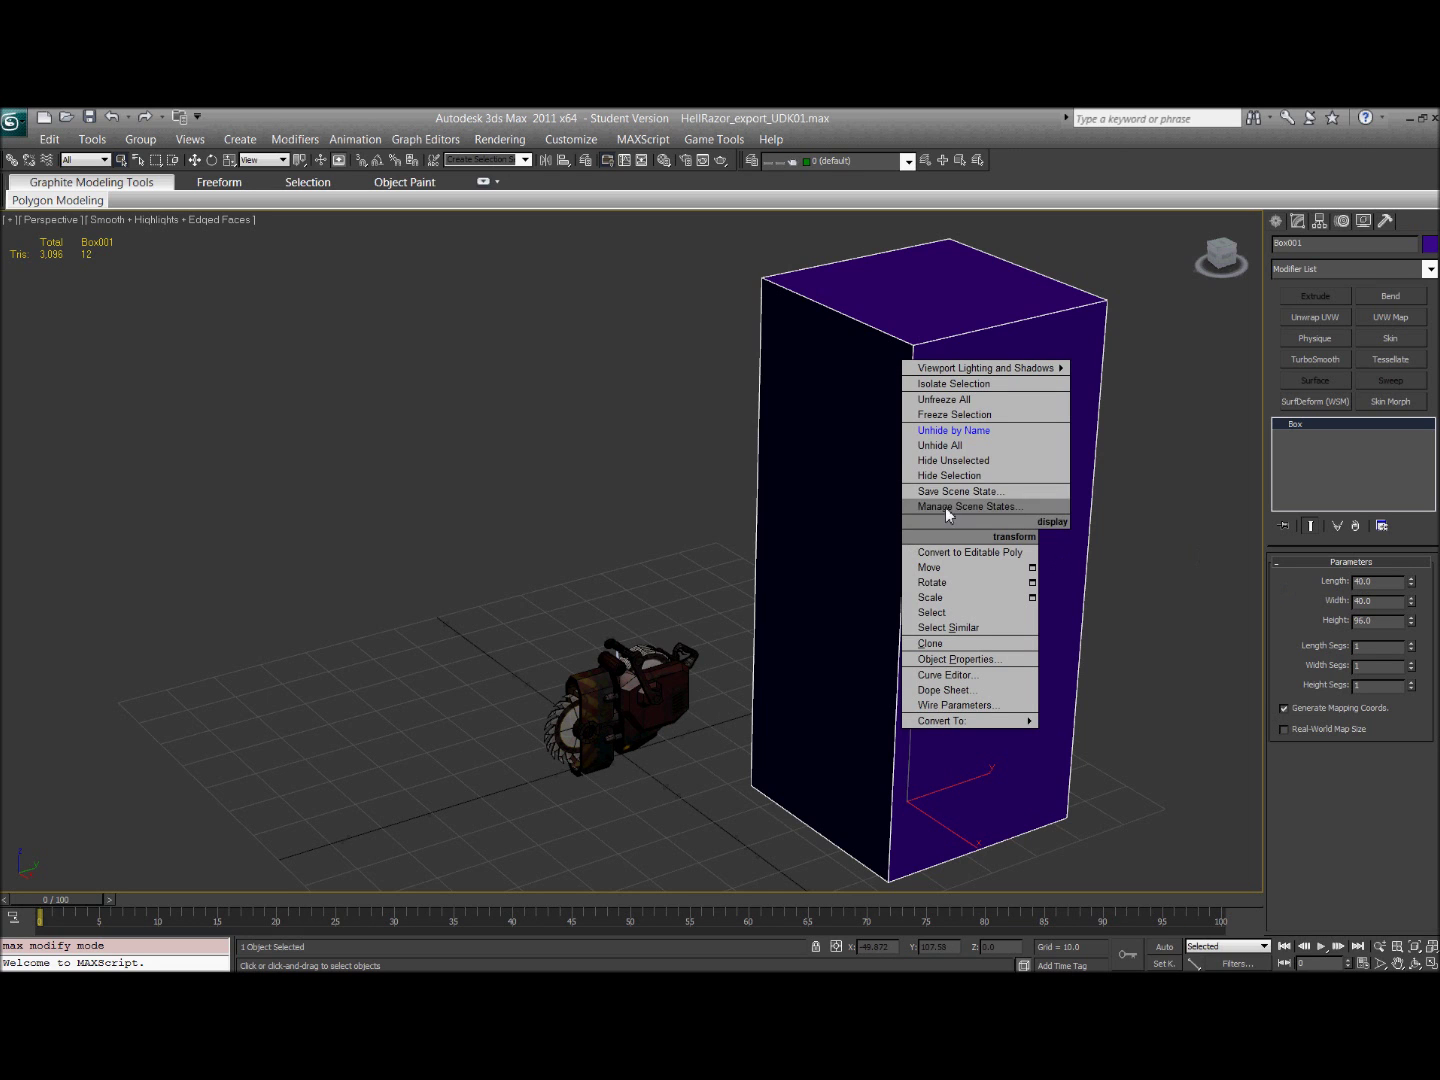
{"action": "left_click", "coordinate": [968, 476]}
{"action": "middle_click_drag", "start_coordinate": [804, 534], "coordinate": [798, 489]}
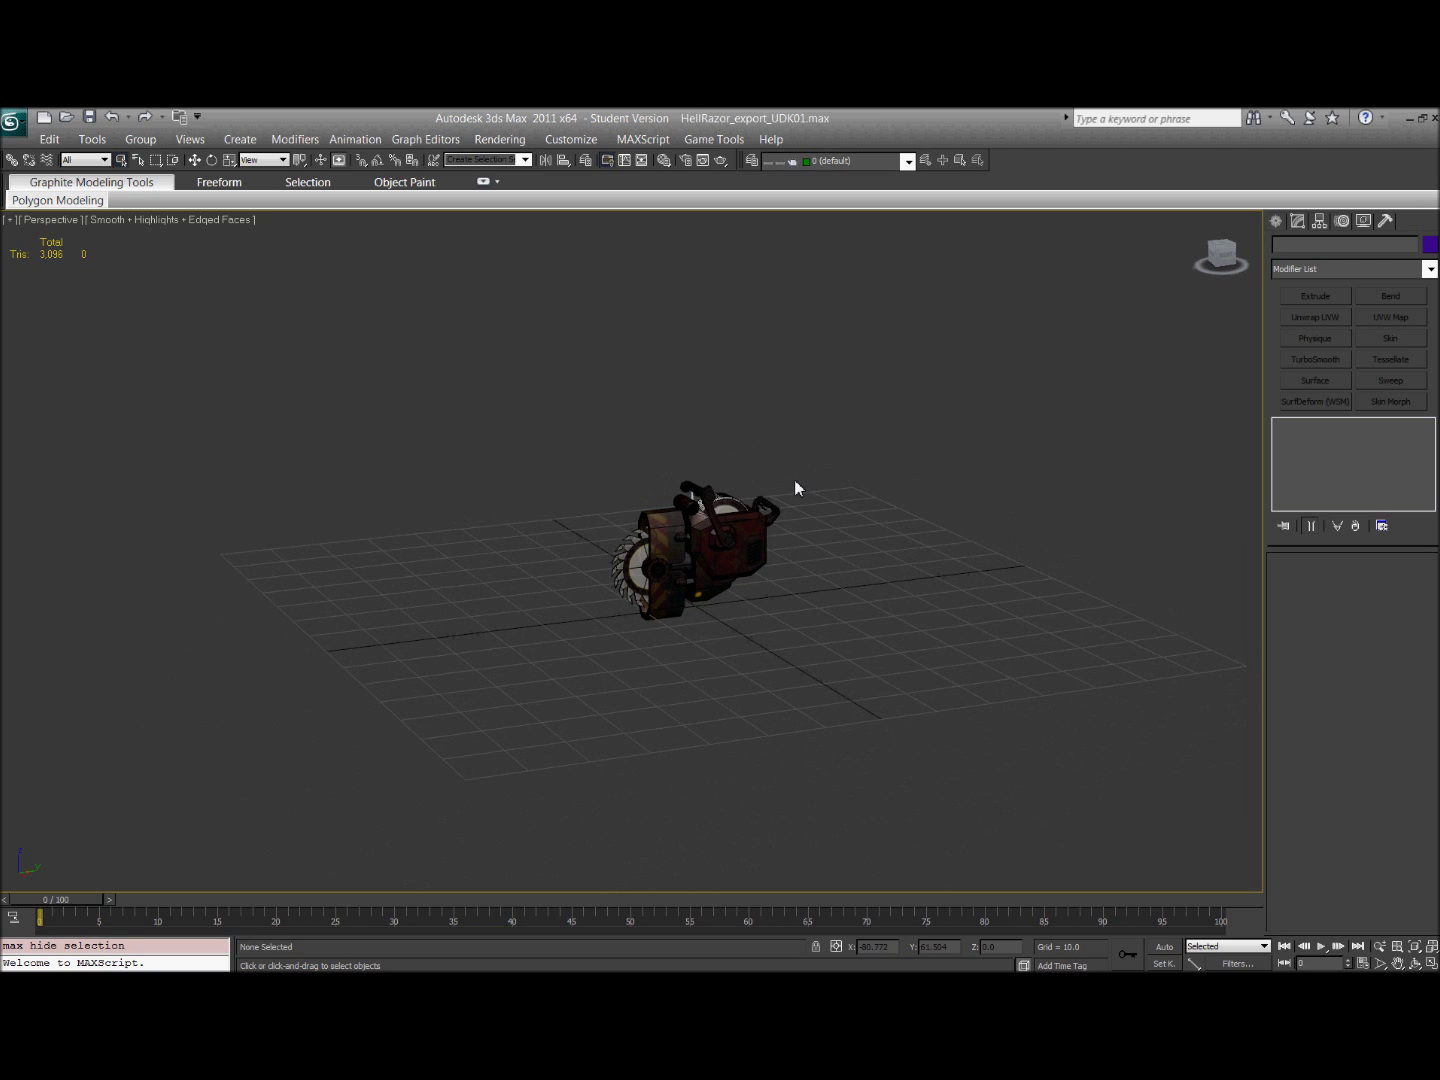
{"action": "scroll", "coordinate": [800, 490], "scroll_direction": "up", "scroll_amount": 5}
{"action": "scroll", "coordinate": [810, 513], "scroll_direction": "up", "scroll_amount": 2}
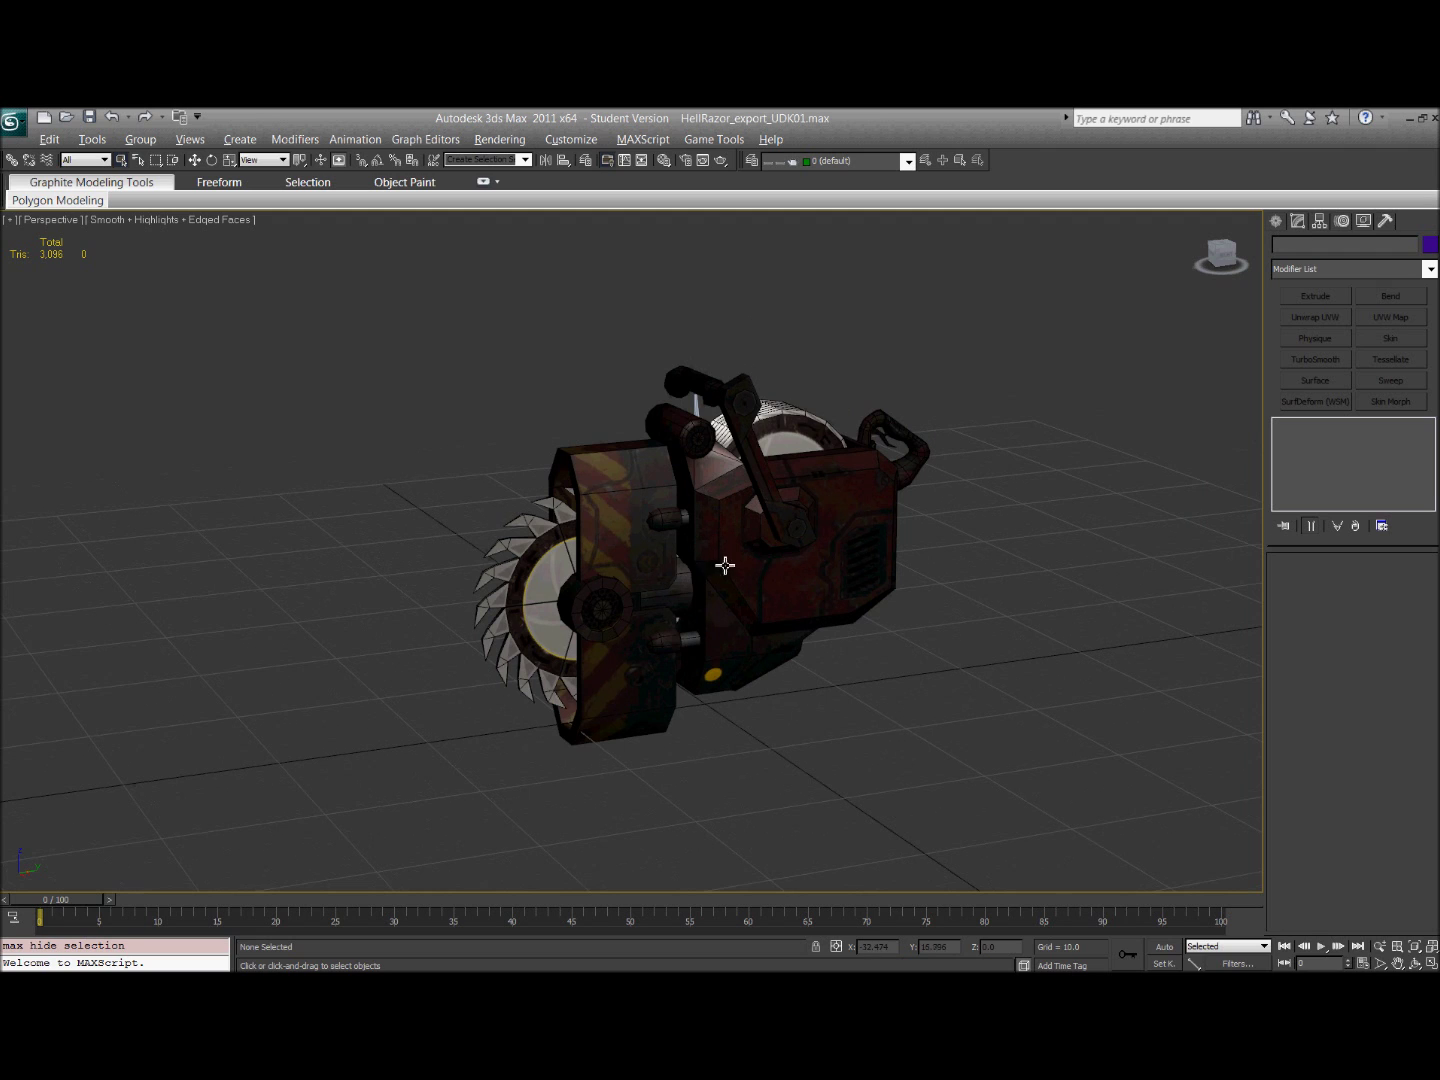
{"action": "middle_click_drag", "start_coordinate": [724, 566], "coordinate": [775, 575], "text": "alt"}
{"action": "left_click", "coordinate": [474, 517]}
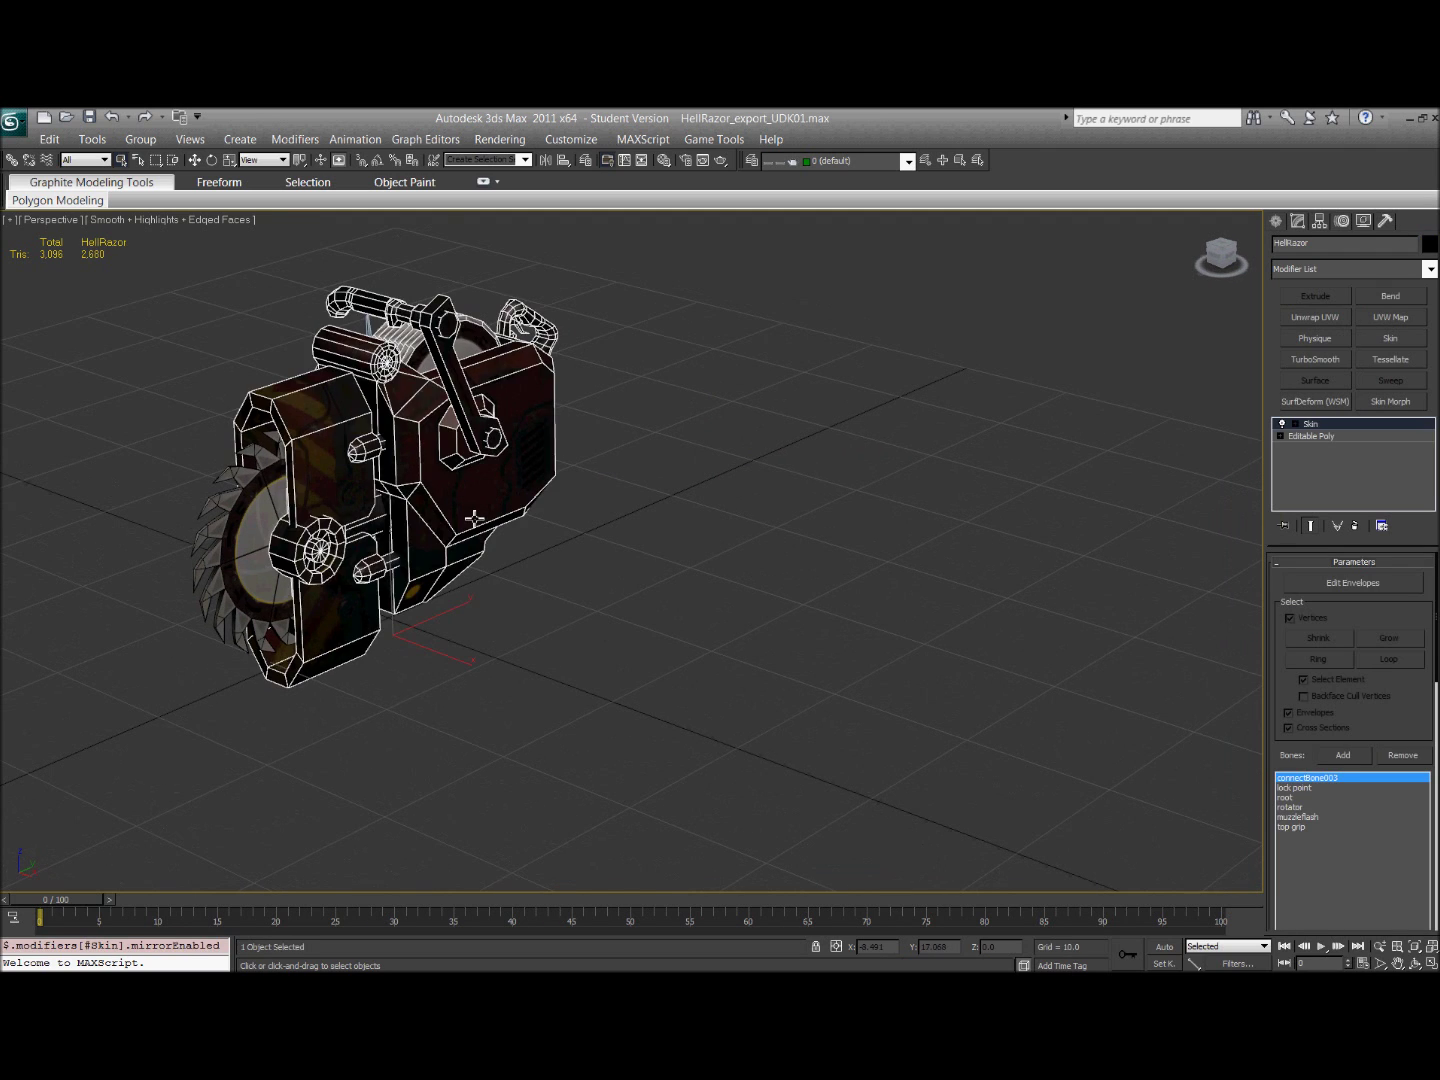
{"action": "key", "text": "z"}
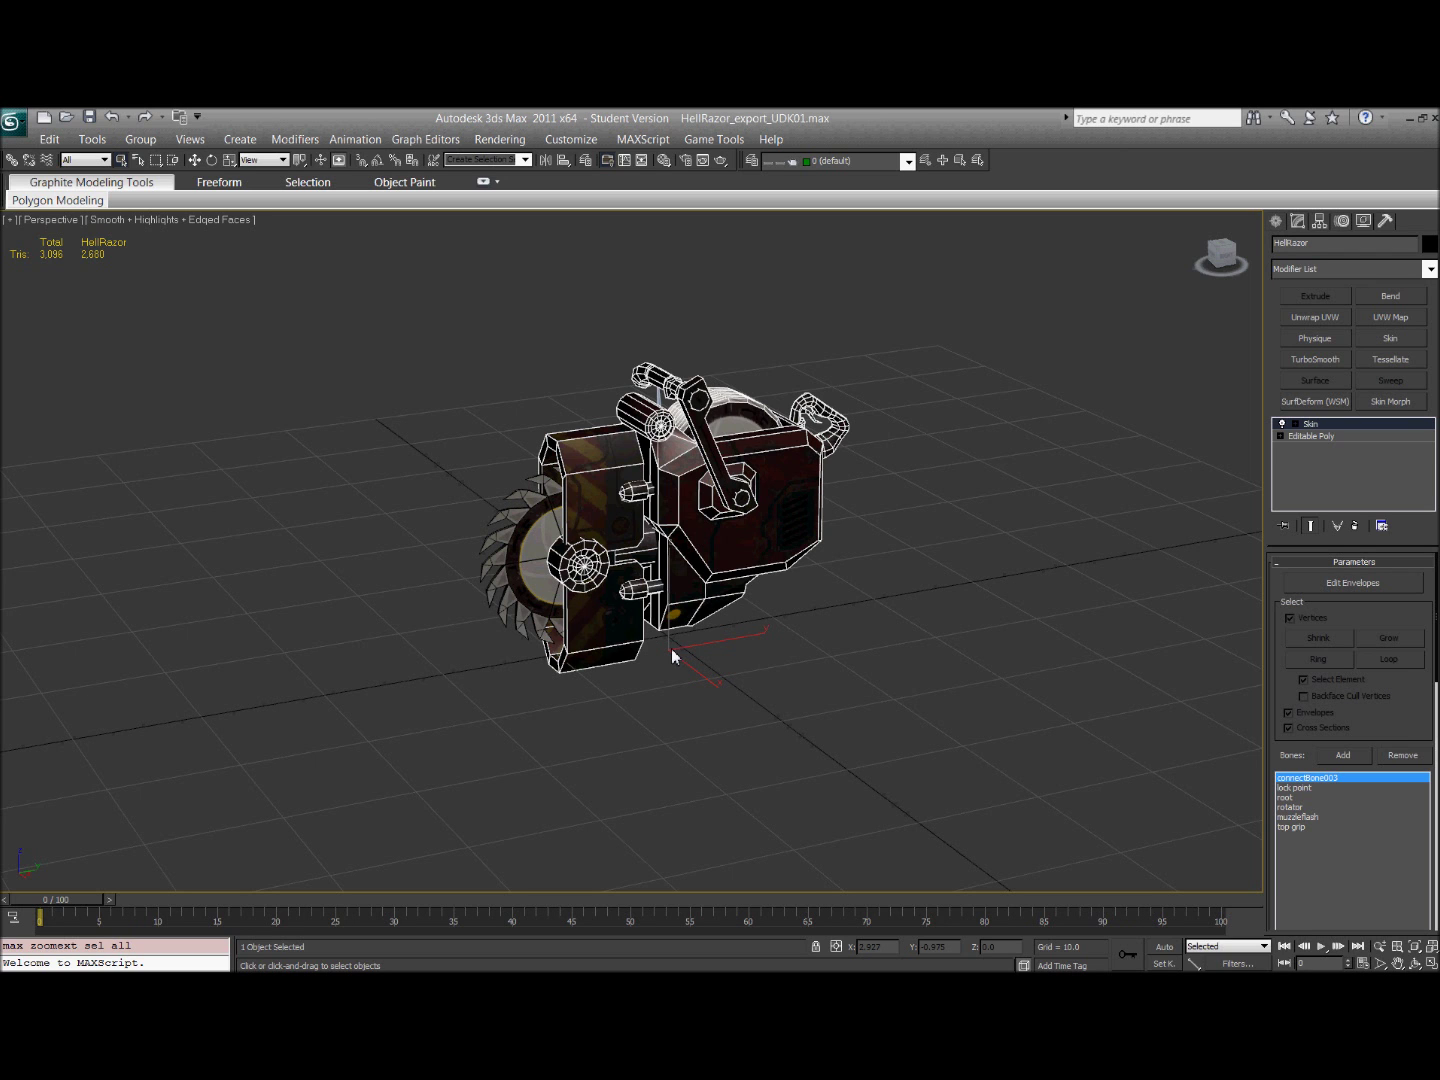
{"action": "middle_click_drag", "start_coordinate": [698, 620], "coordinate": [624, 627], "text": "alt"}
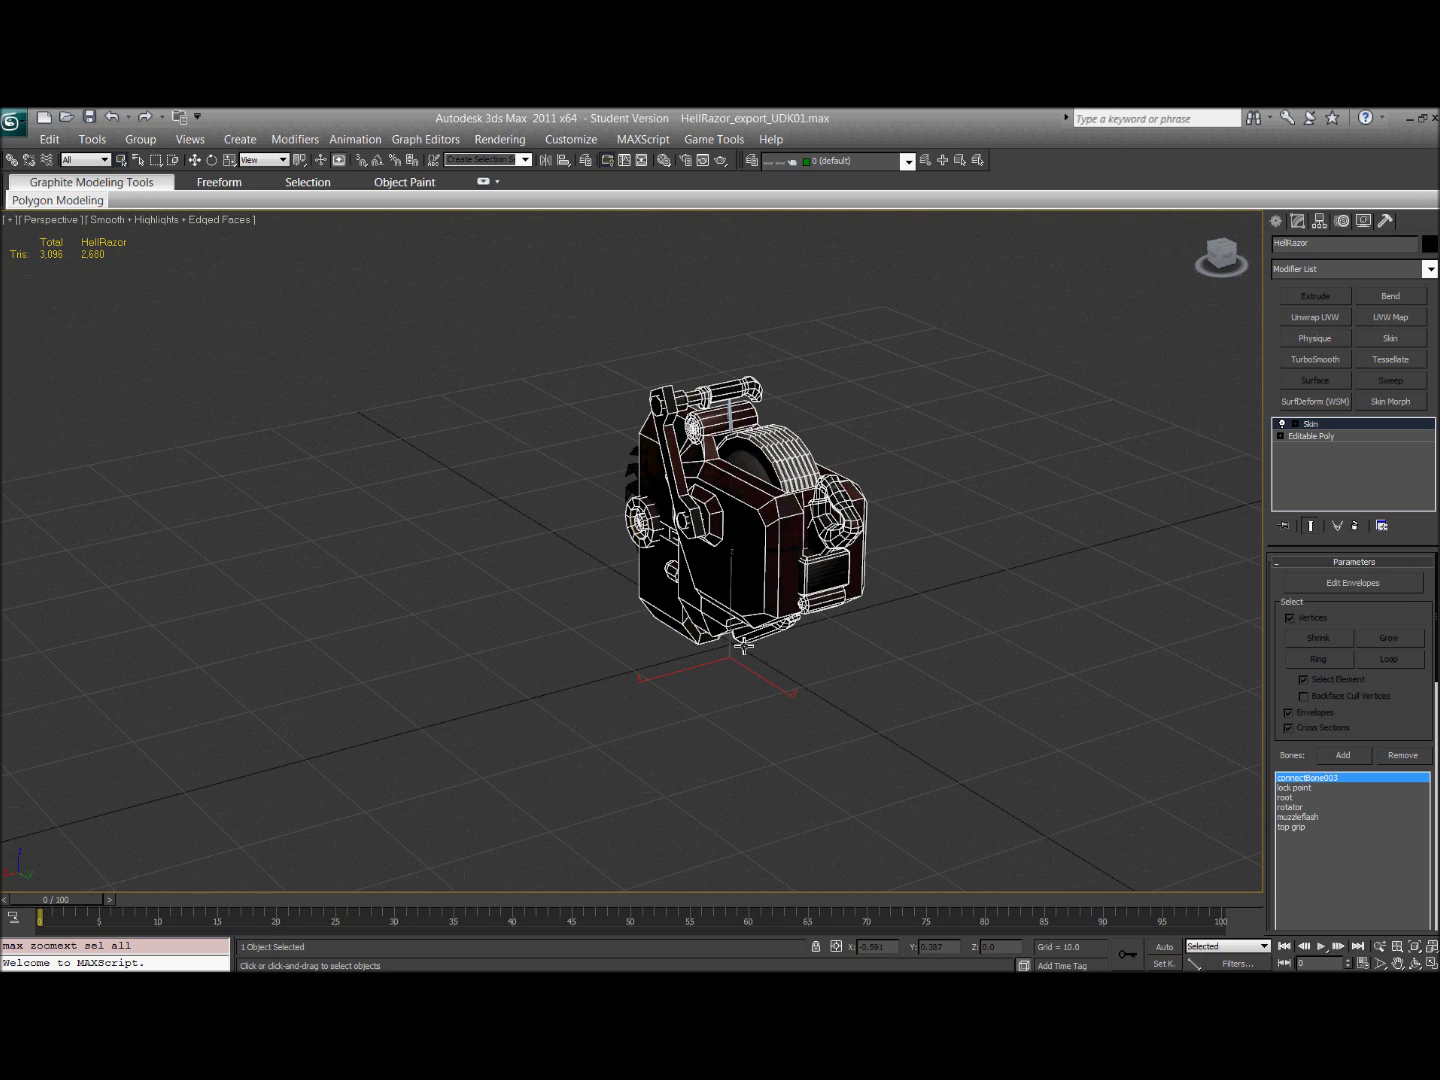
{"action": "middle_click_drag", "start_coordinate": [757, 622], "coordinate": [815, 601], "text": "alt"}
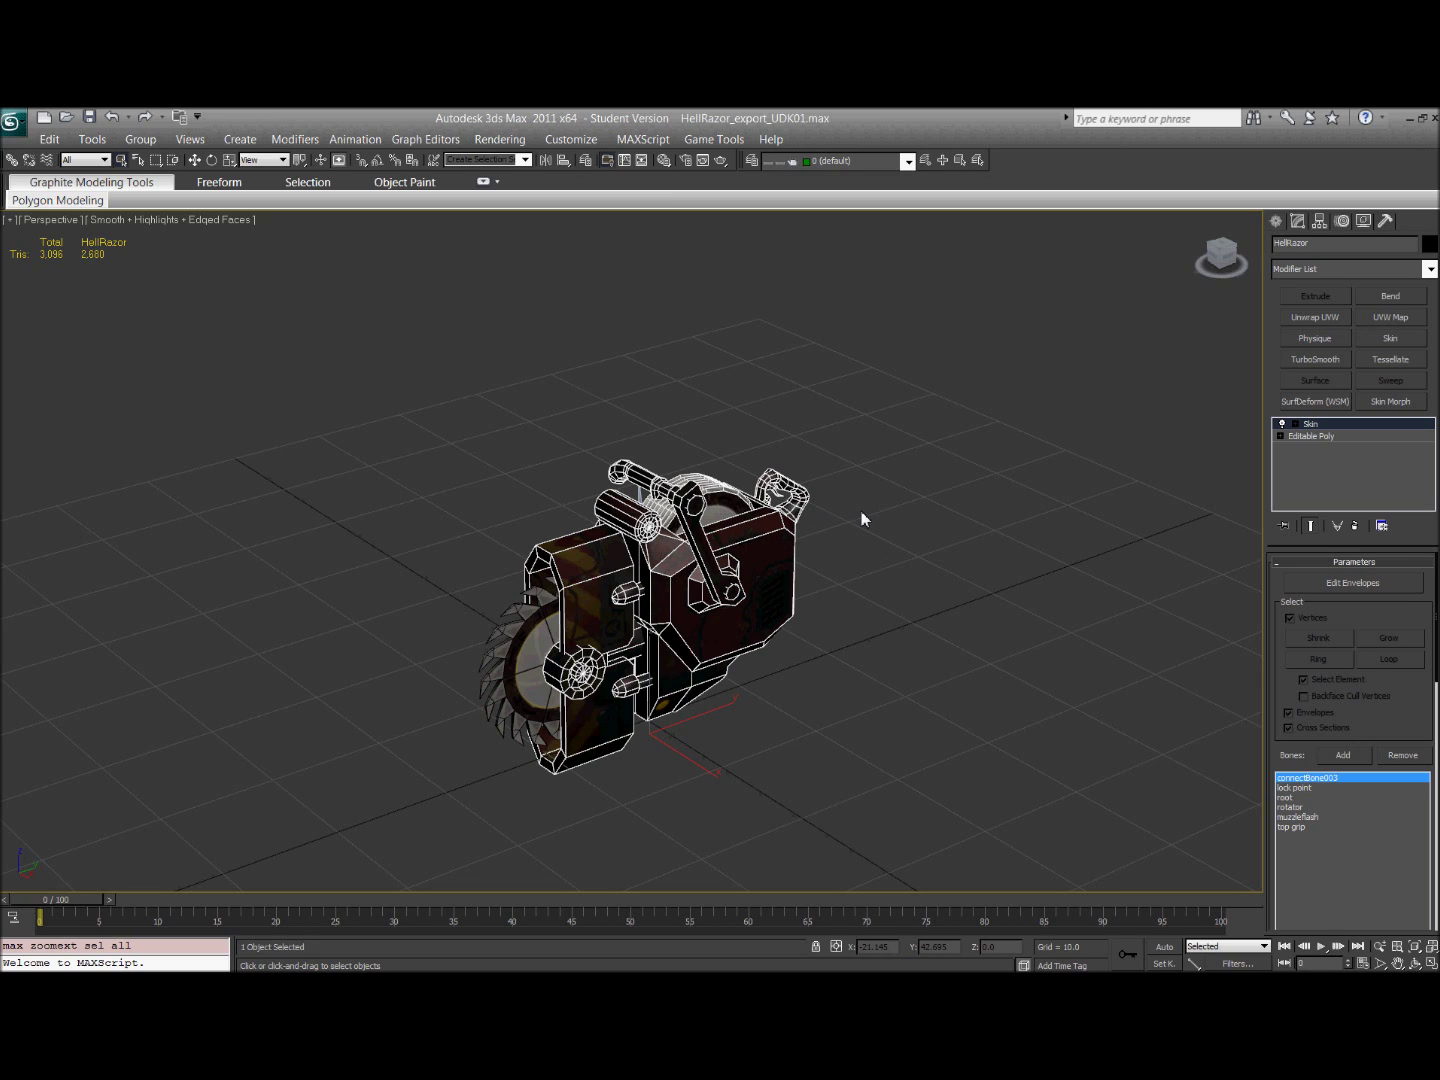
{"action": "middle_click_drag", "start_coordinate": [864, 517], "coordinate": [851, 515], "text": "alt"}
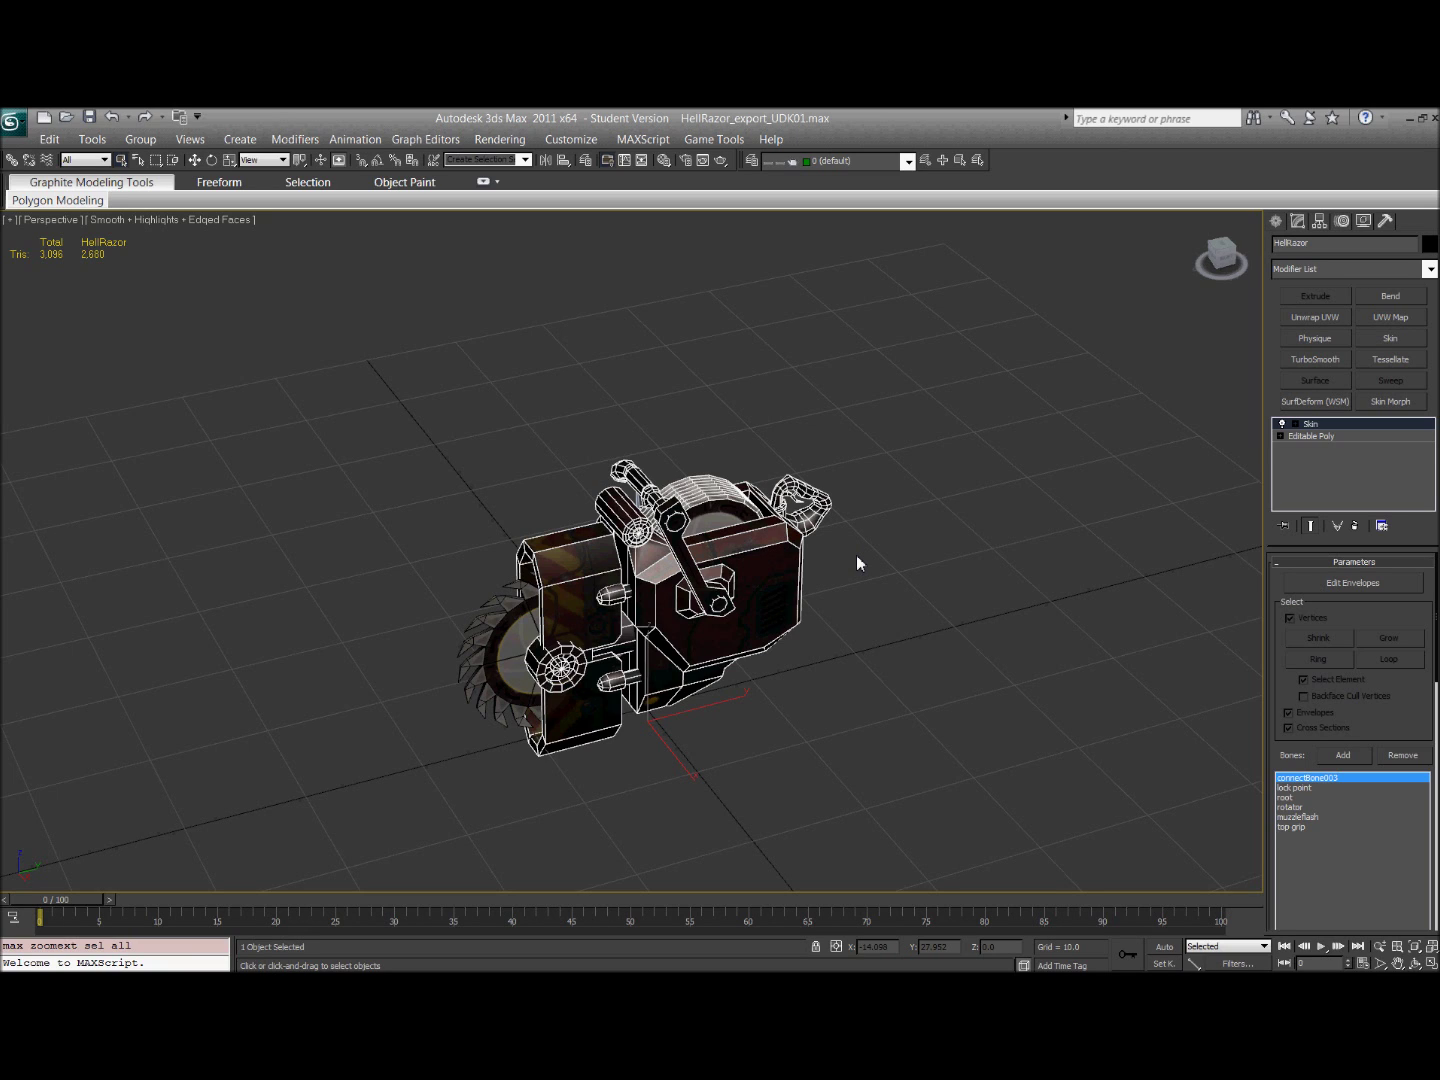
{"action": "mouse_move", "coordinate": [871, 608]}
{"action": "middle_mouse_down", "text": "alt"}
{"action": "mouse_move", "coordinate": [858, 570]}
{"action": "mouse_move", "coordinate": [896, 601]}
{"action": "middle_mouse_up", "text": "alt"}
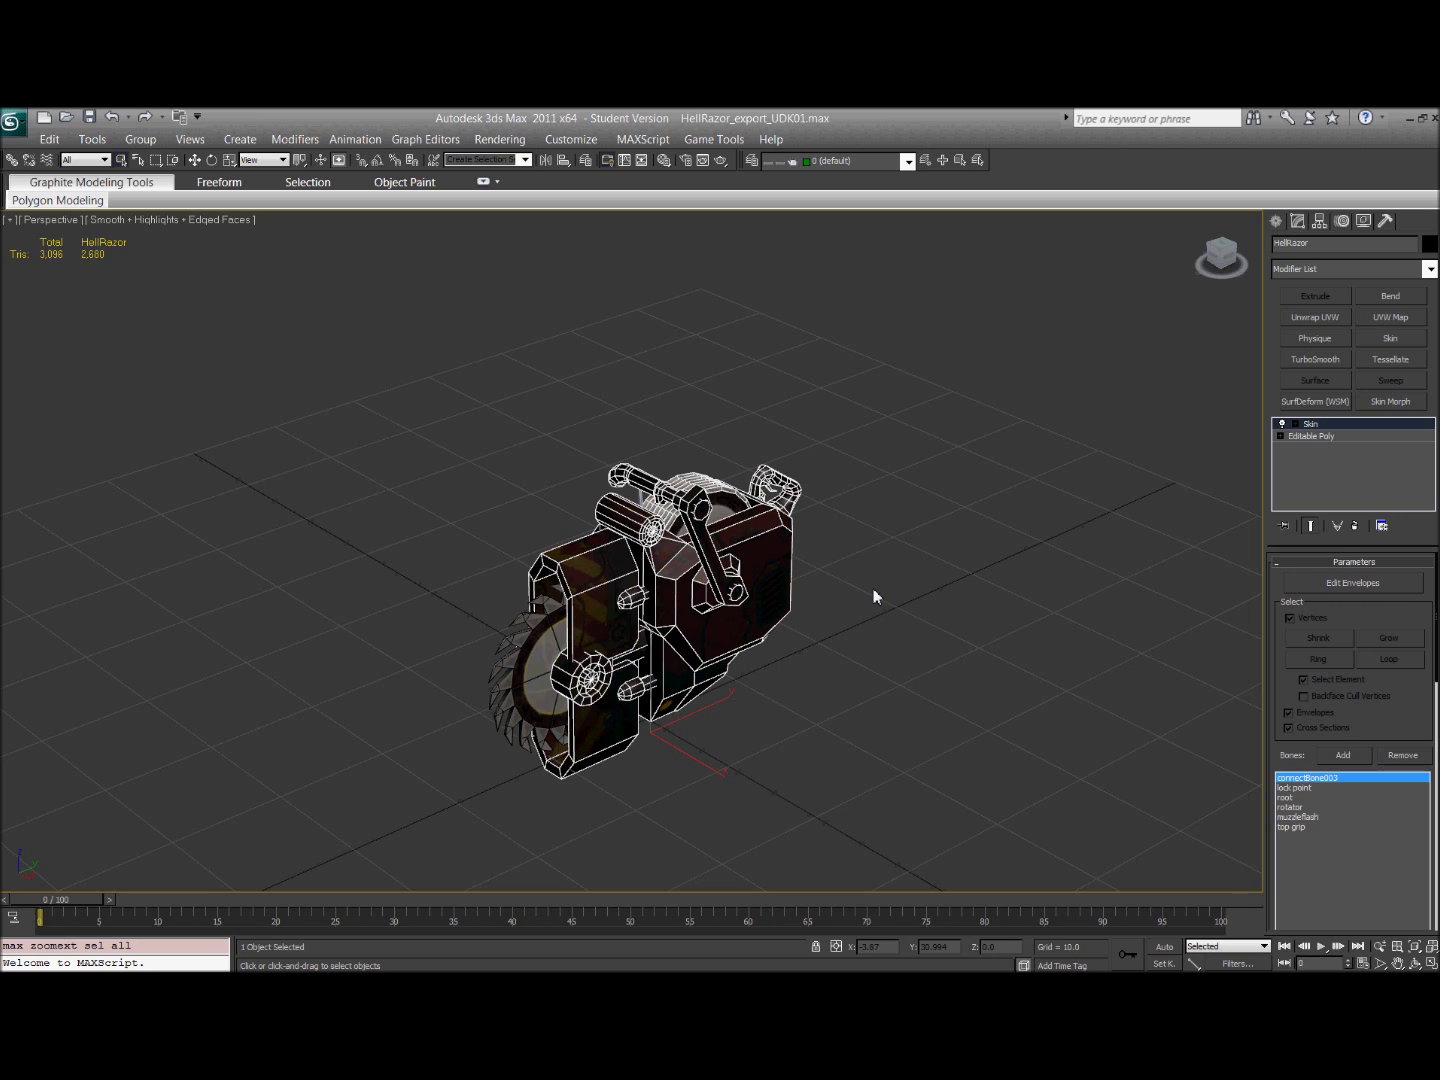
- Apply Reset XForm to the selected HellRazor mesh from the Utilities panel
{"action": "left_click", "coordinate": [1386, 221]}
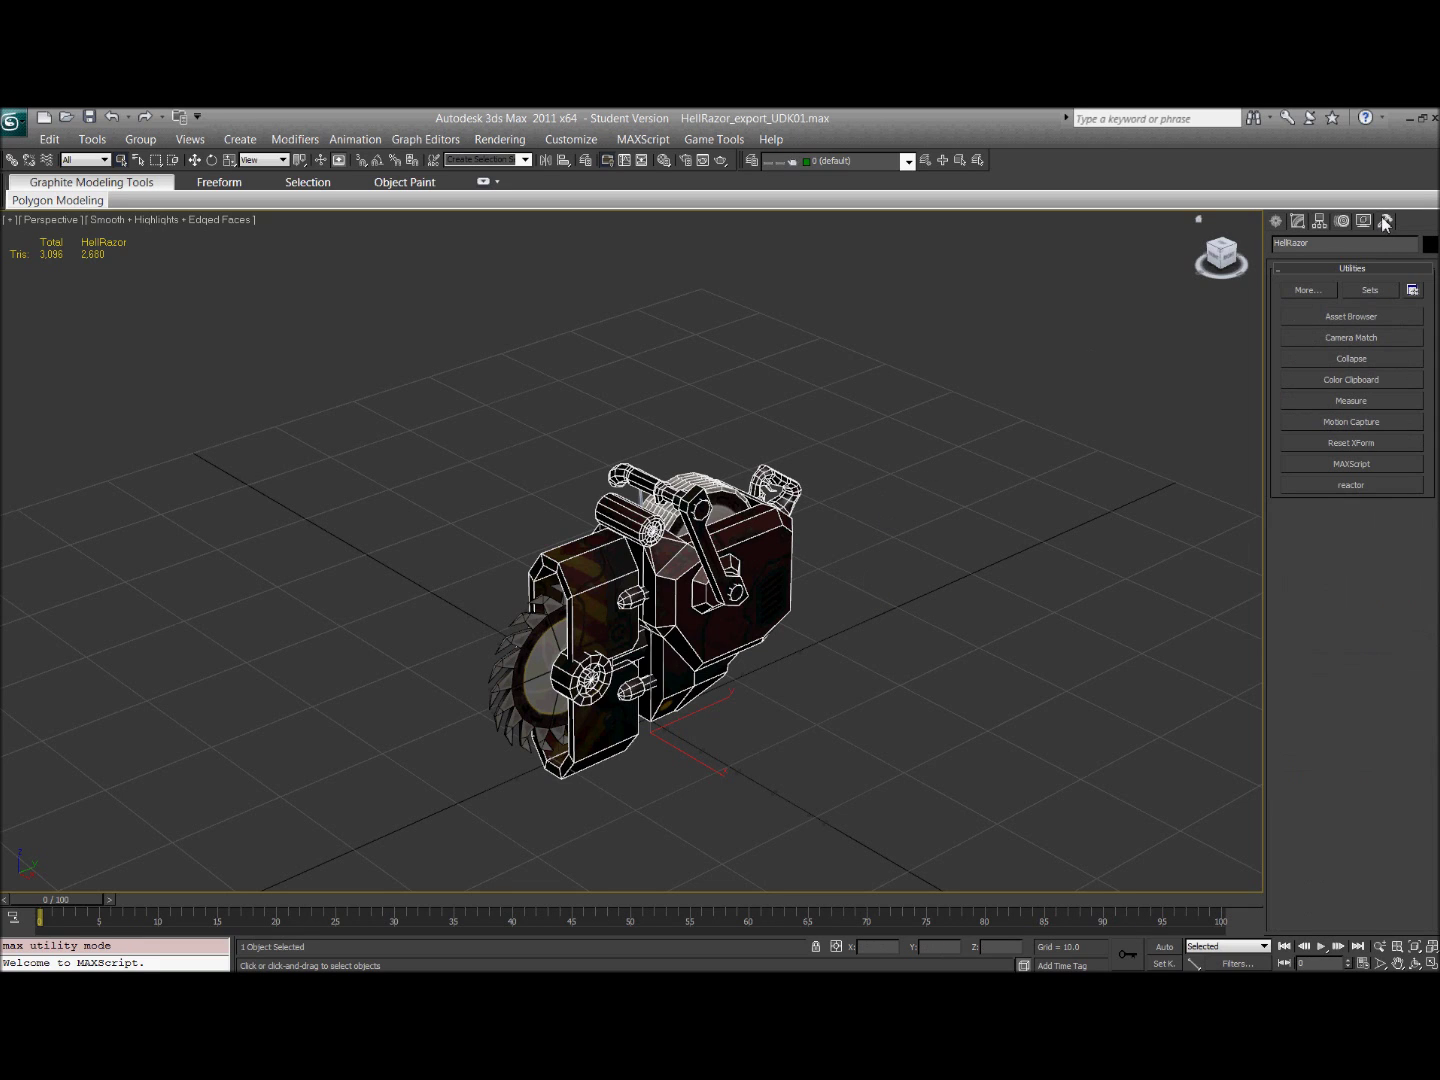
{"action": "left_click", "coordinate": [1364, 441]}
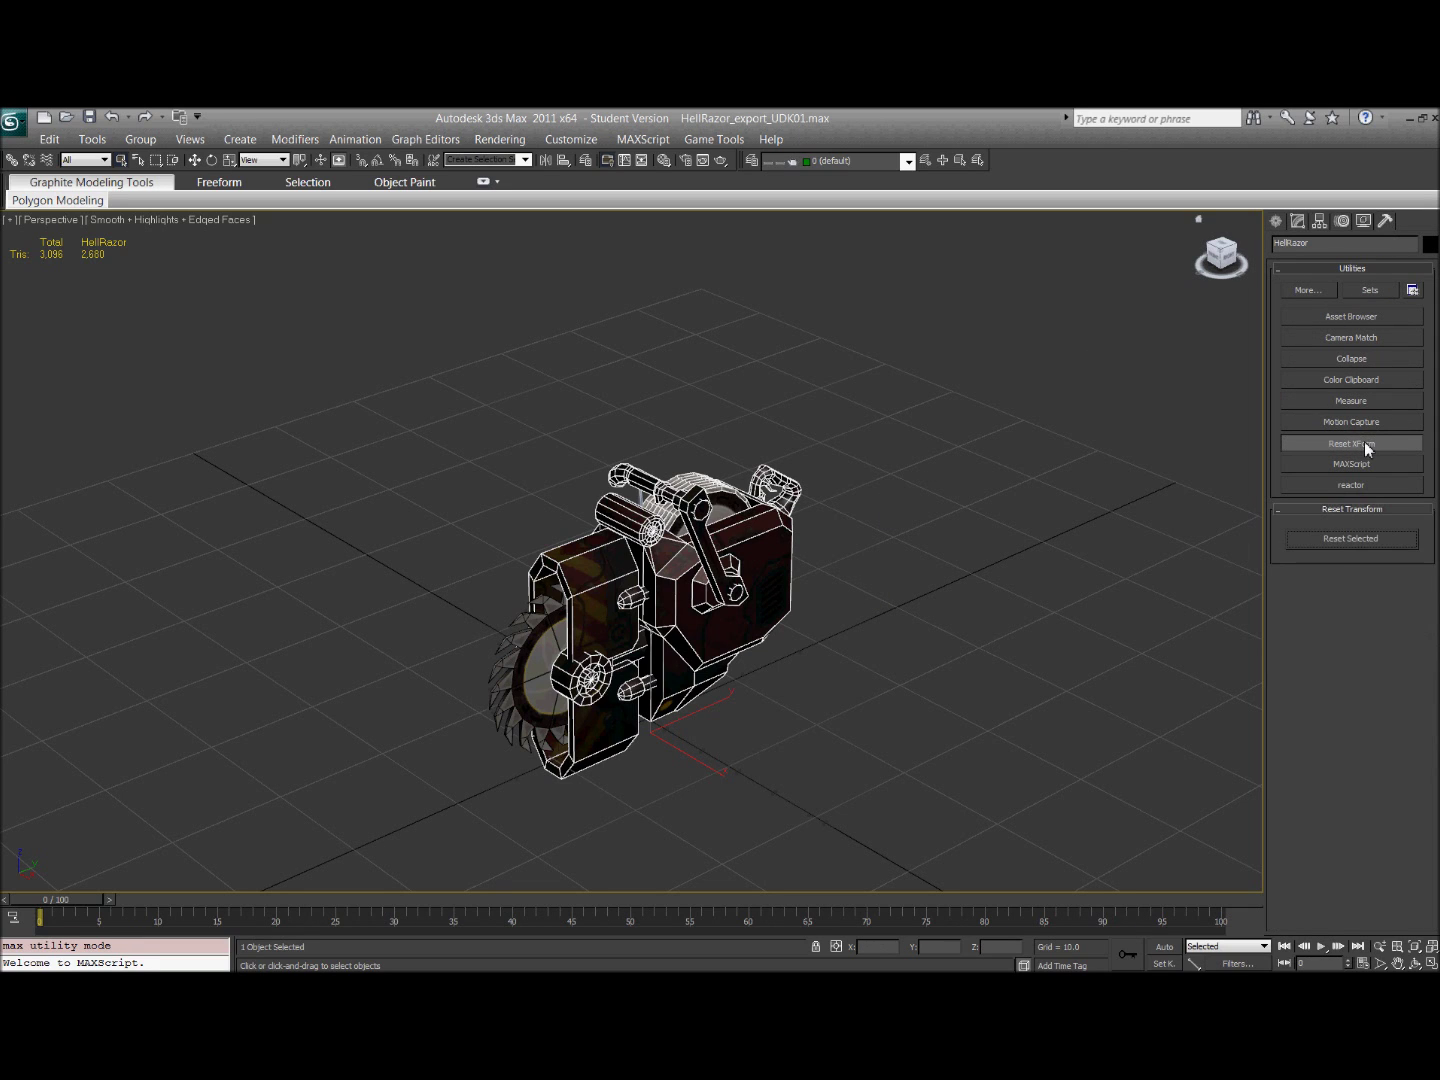
{"action": "left_click", "coordinate": [1325, 546]}
{"action": "middle_click_drag", "start_coordinate": [849, 551], "coordinate": [852, 444]}
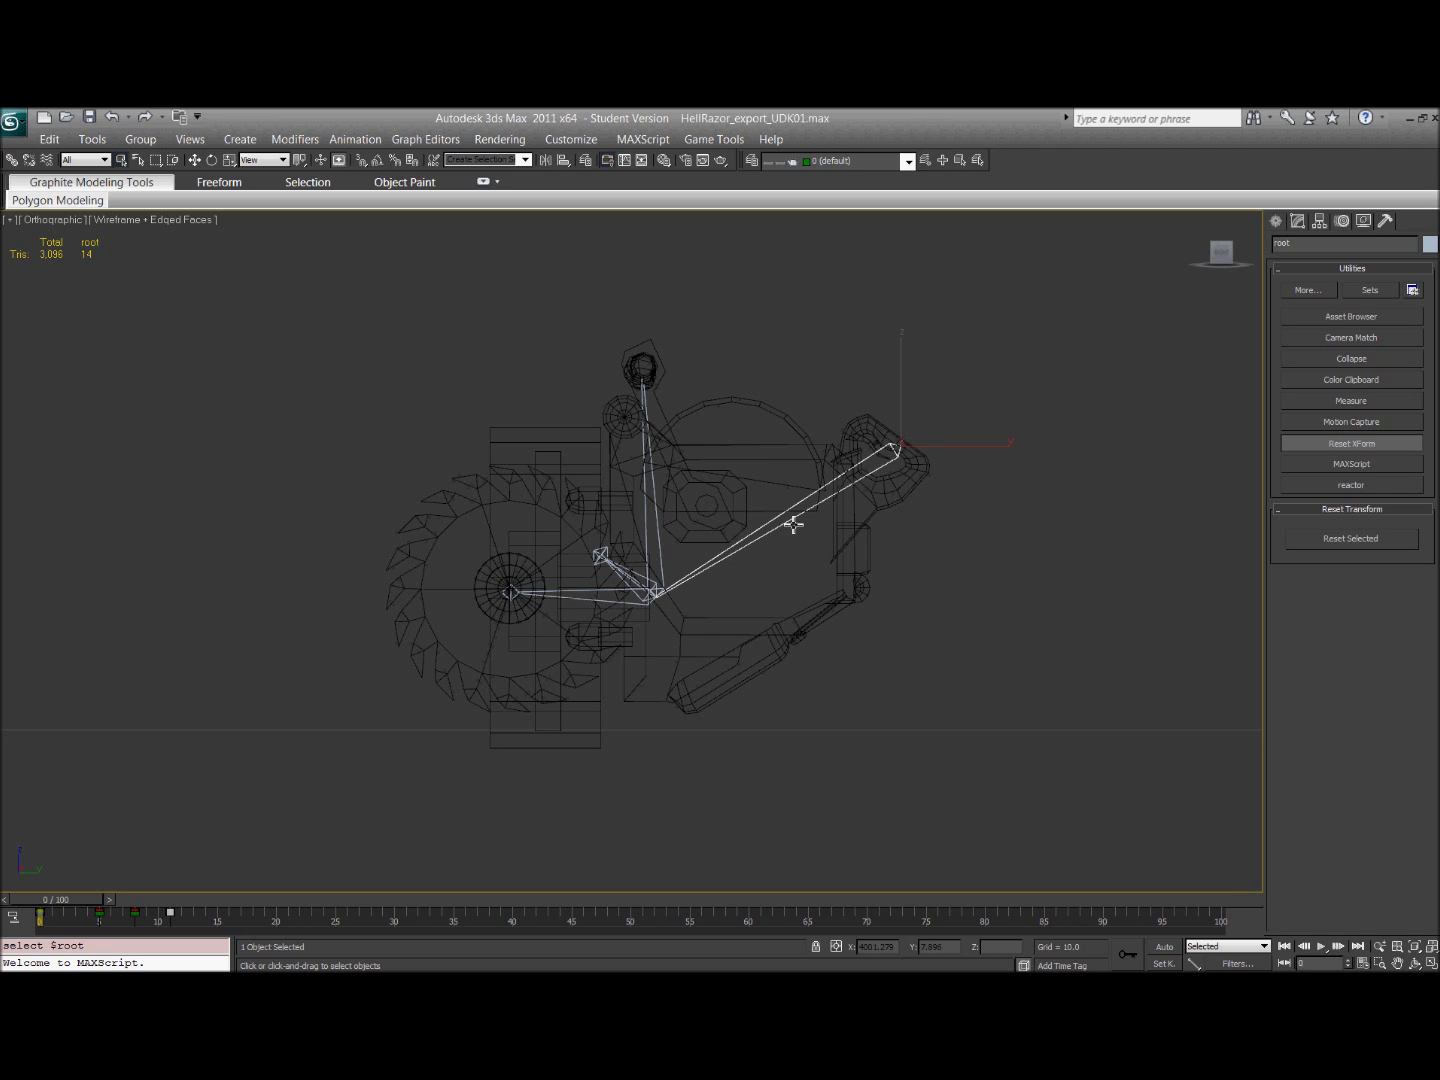
- Select the HellRazor mesh, then its top grip bone, to inspect the wireframe rig
{"action": "left_click", "coordinate": [646, 418]}
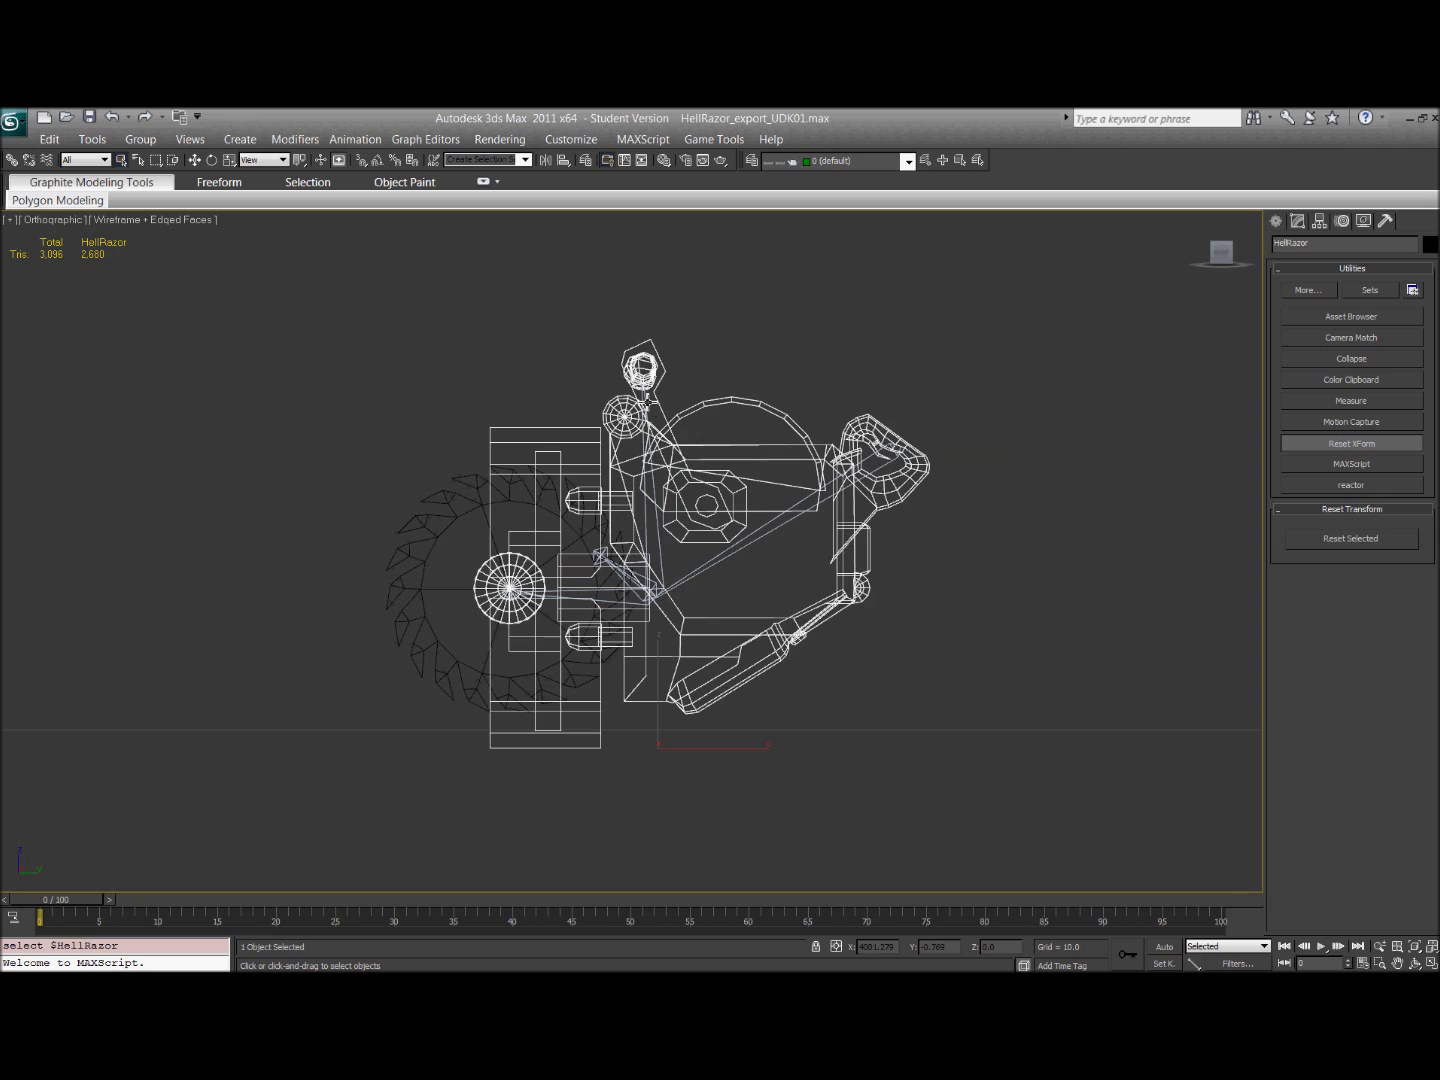
{"action": "left_click", "coordinate": [646, 402]}
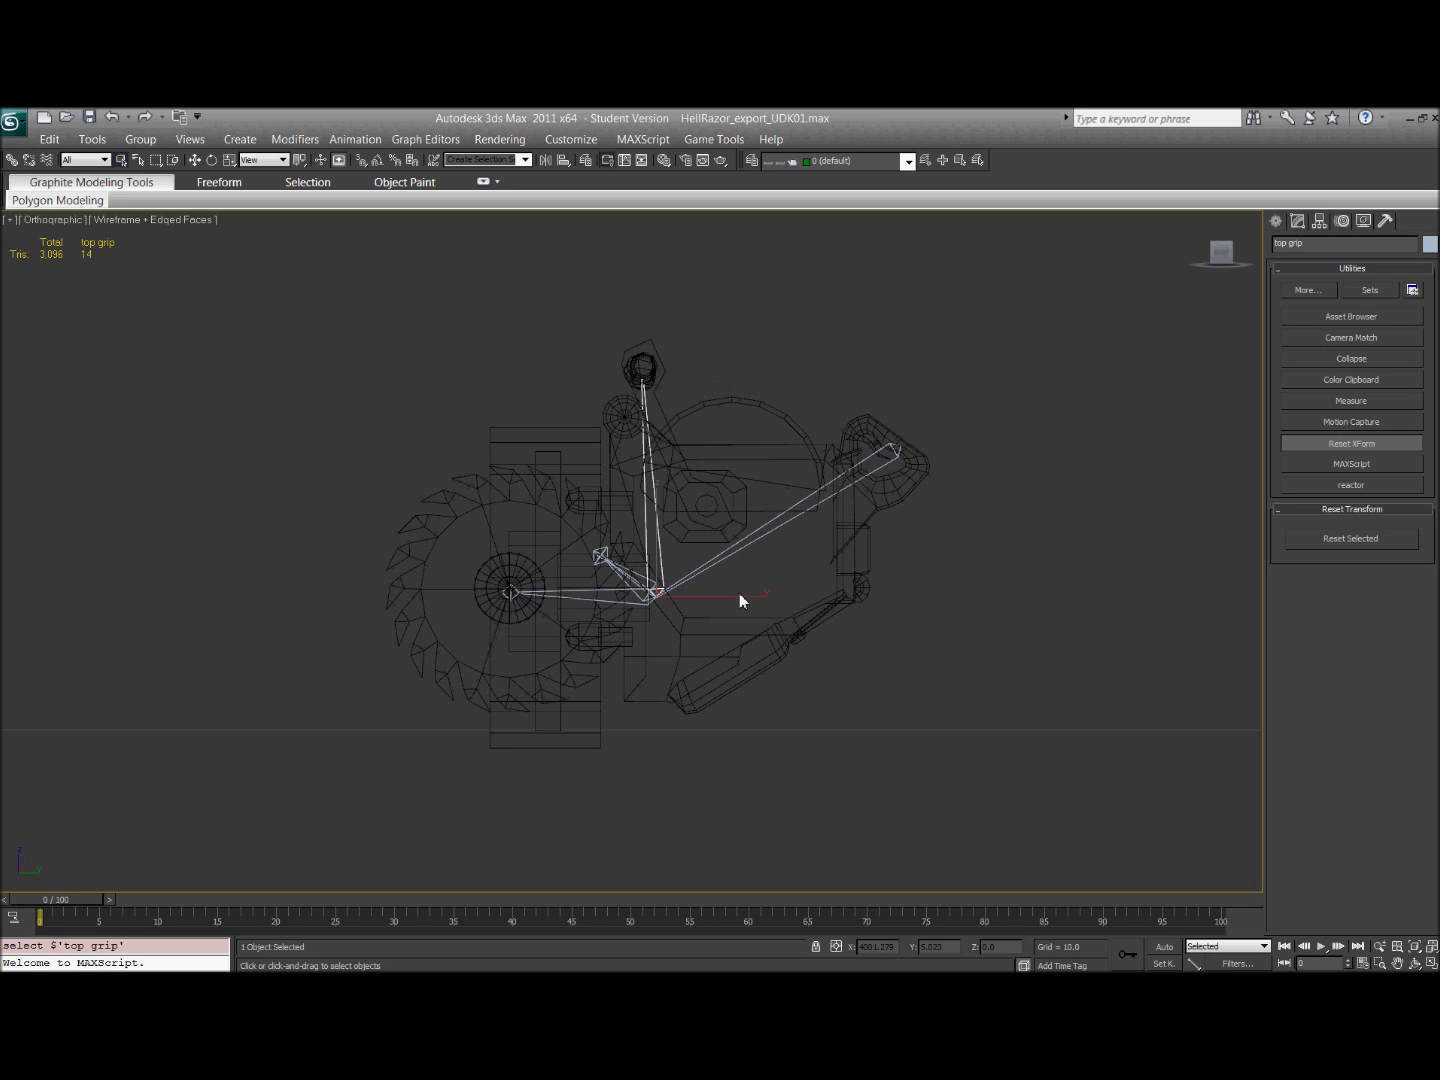
- Pick muzzleflash by name, then reselect HellRazor and return to shaded display
{"action": "type", "text": "hmu"}
{"action": "key", "text": "Return"}
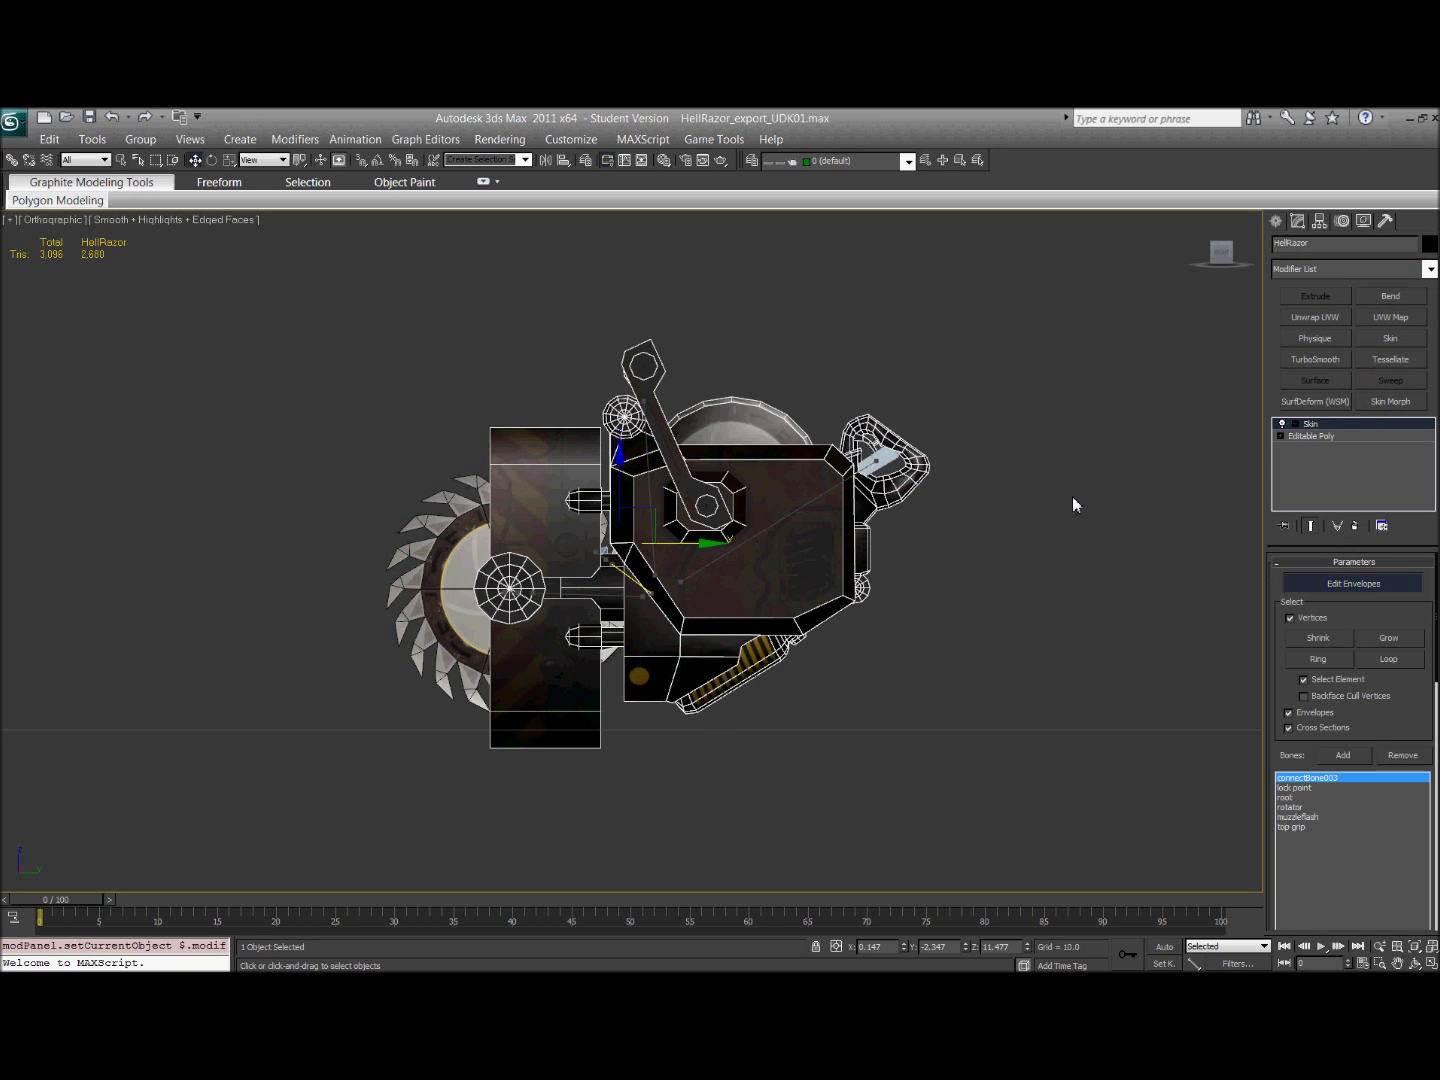
{"action": "left_click", "coordinate": [650, 508]}
{"action": "key", "text": "F3"}
- Inspect the root and rotator envelope weights, save the scene, and exit Edit Envelopes
{"action": "left_click", "coordinate": [1305, 797]}
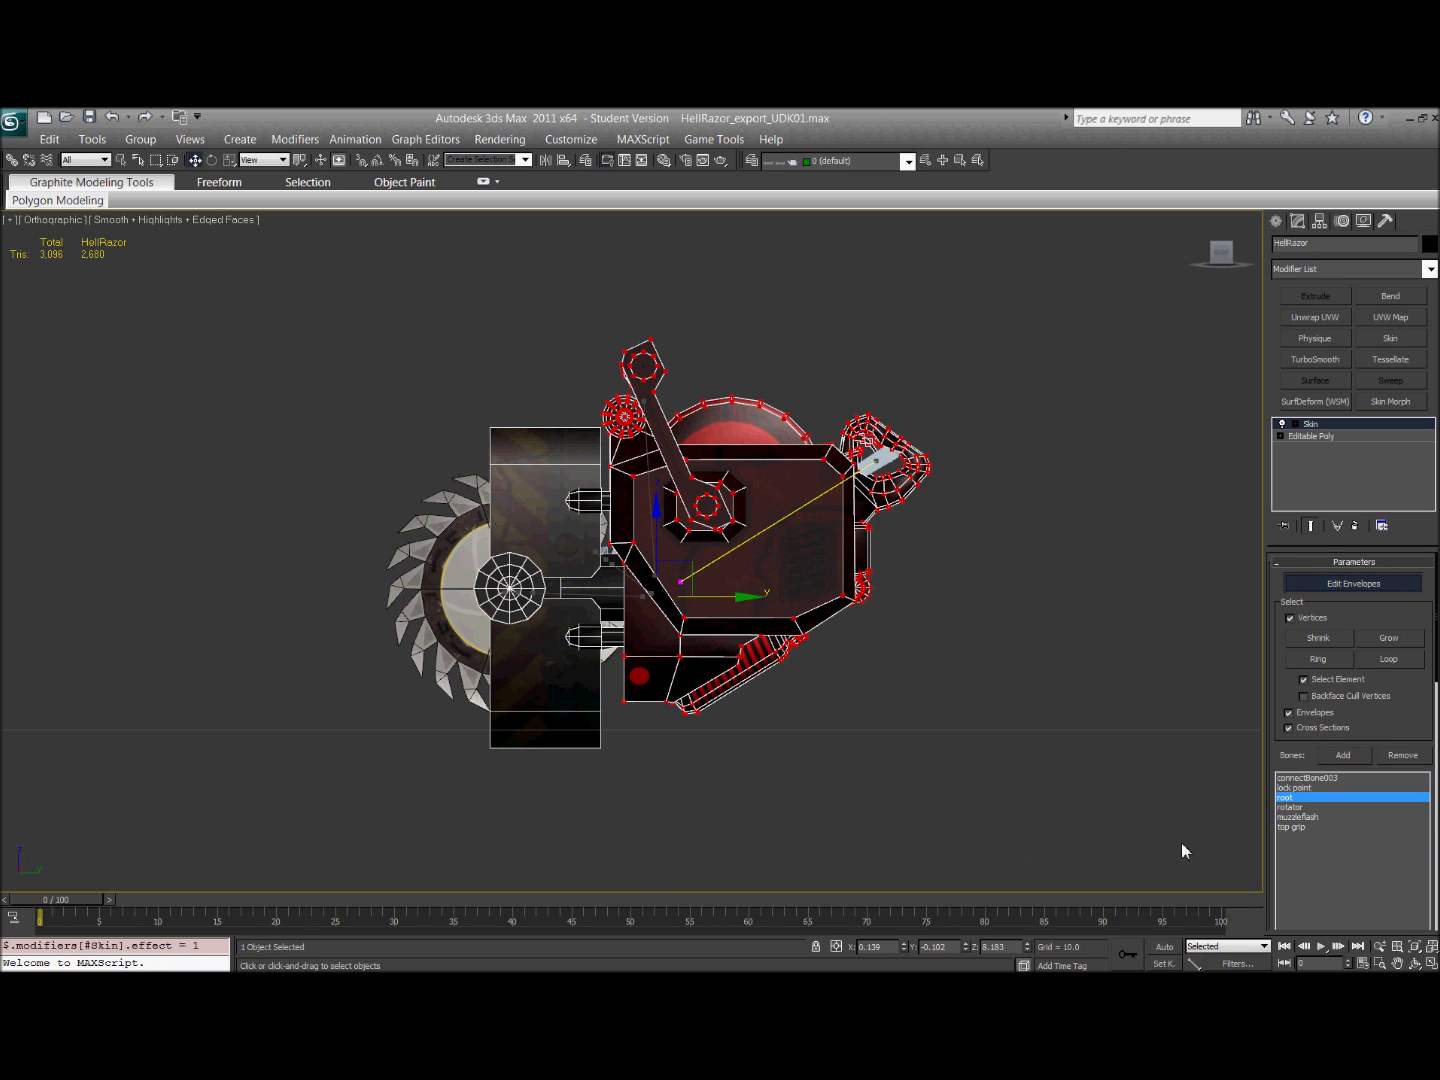
{"action": "left_click", "coordinate": [1301, 808]}
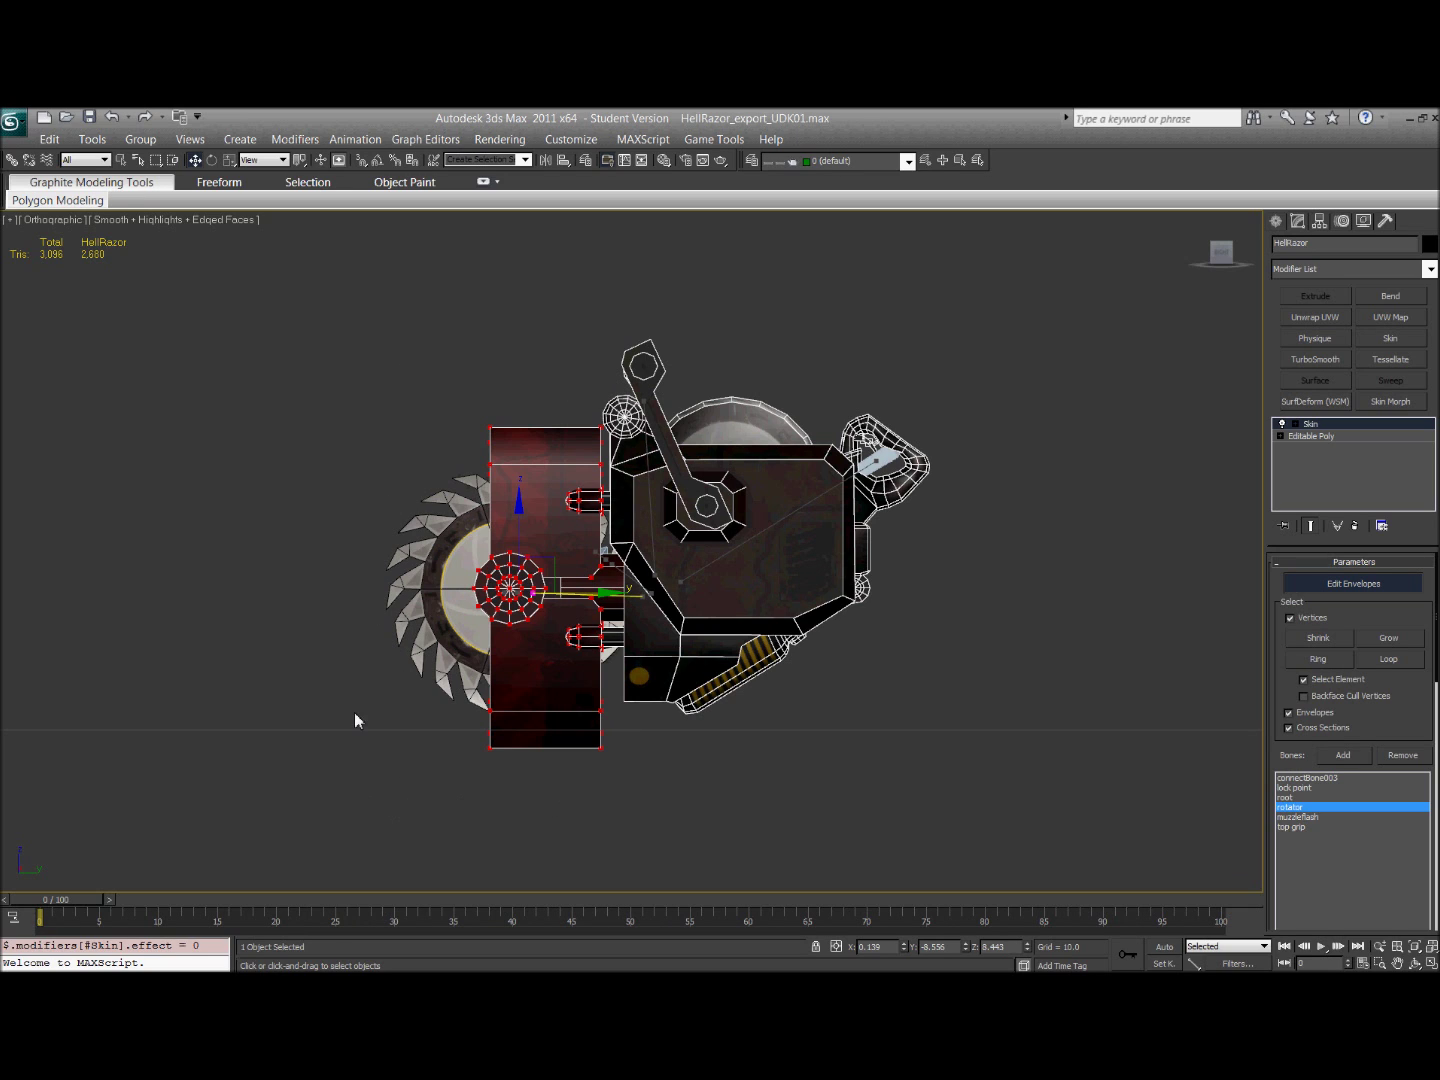
{"action": "key", "text": "ctrl+s"}
{"action": "left_click", "coordinate": [1312, 797]}
{"action": "left_click", "coordinate": [1351, 584]}
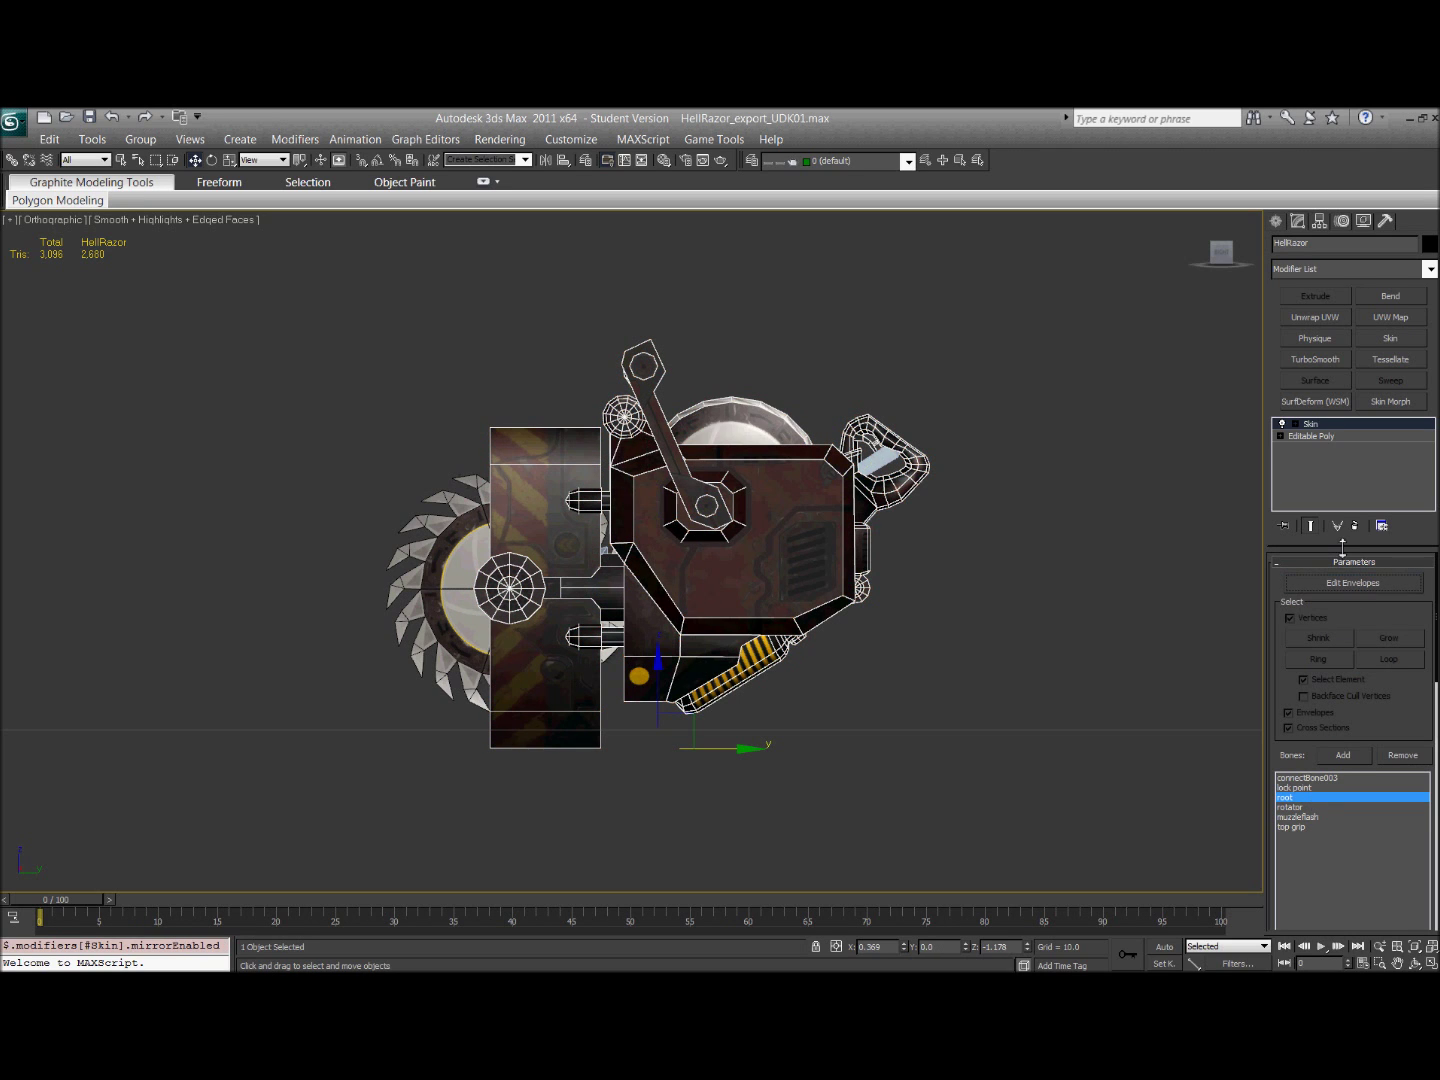
- Test-move the root bone on Y, undo it, and scrub the animation to frame 9
{"action": "left_click", "coordinate": [885, 473]}
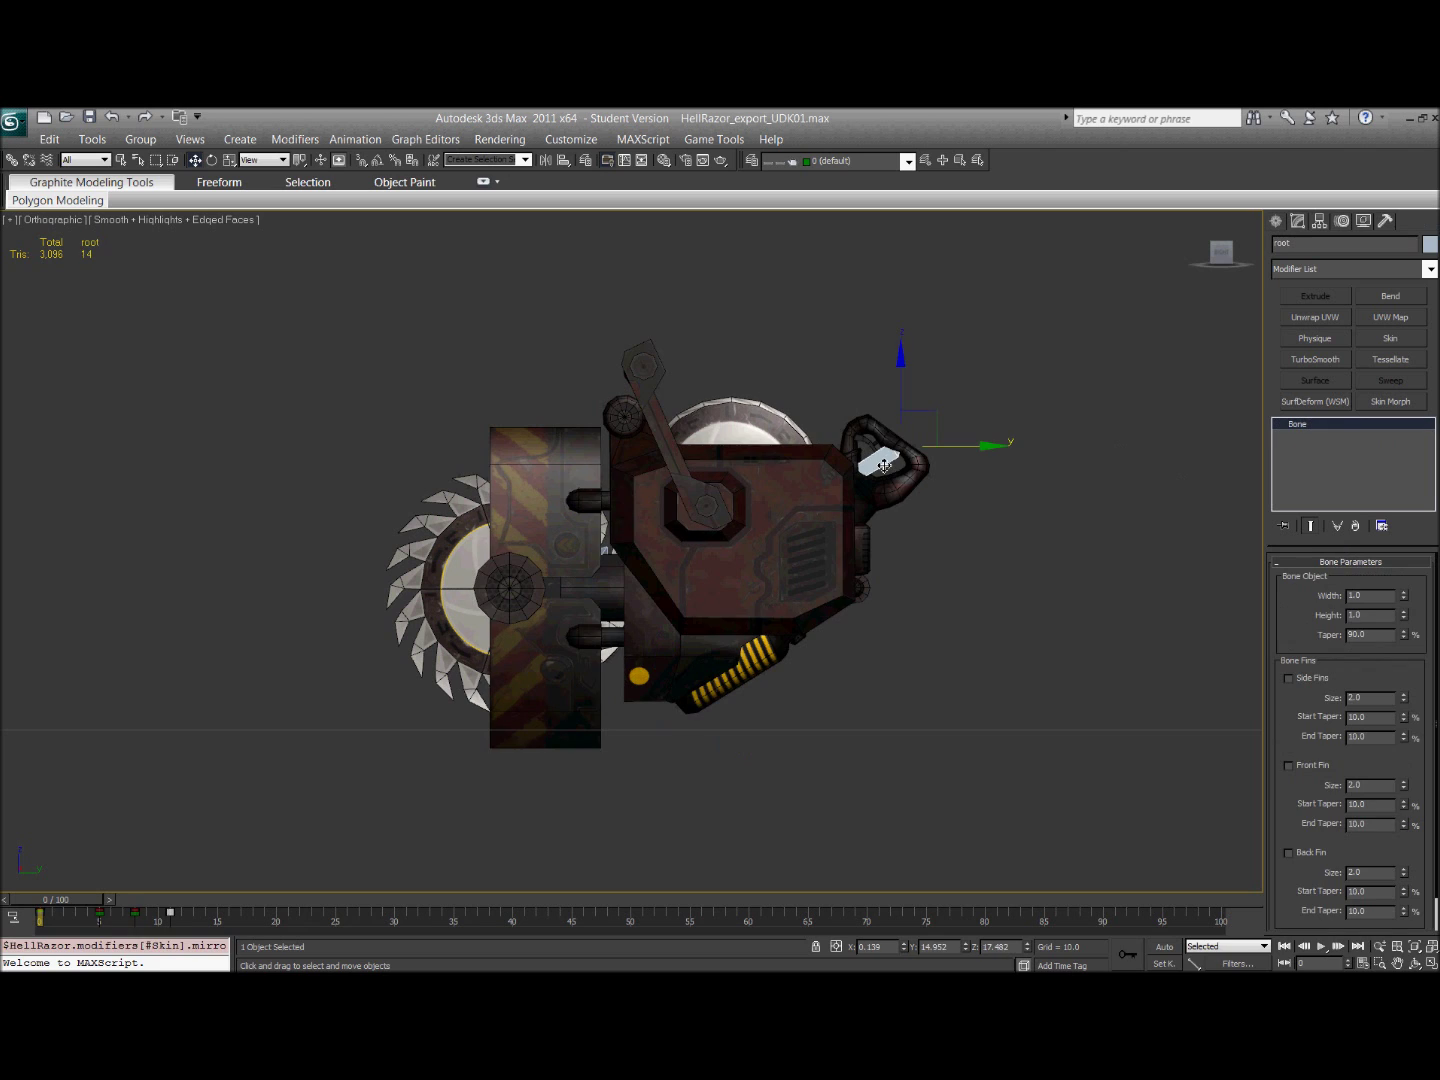
{"action": "left_click_drag", "start_coordinate": [997, 449], "coordinate": [1051, 454]}
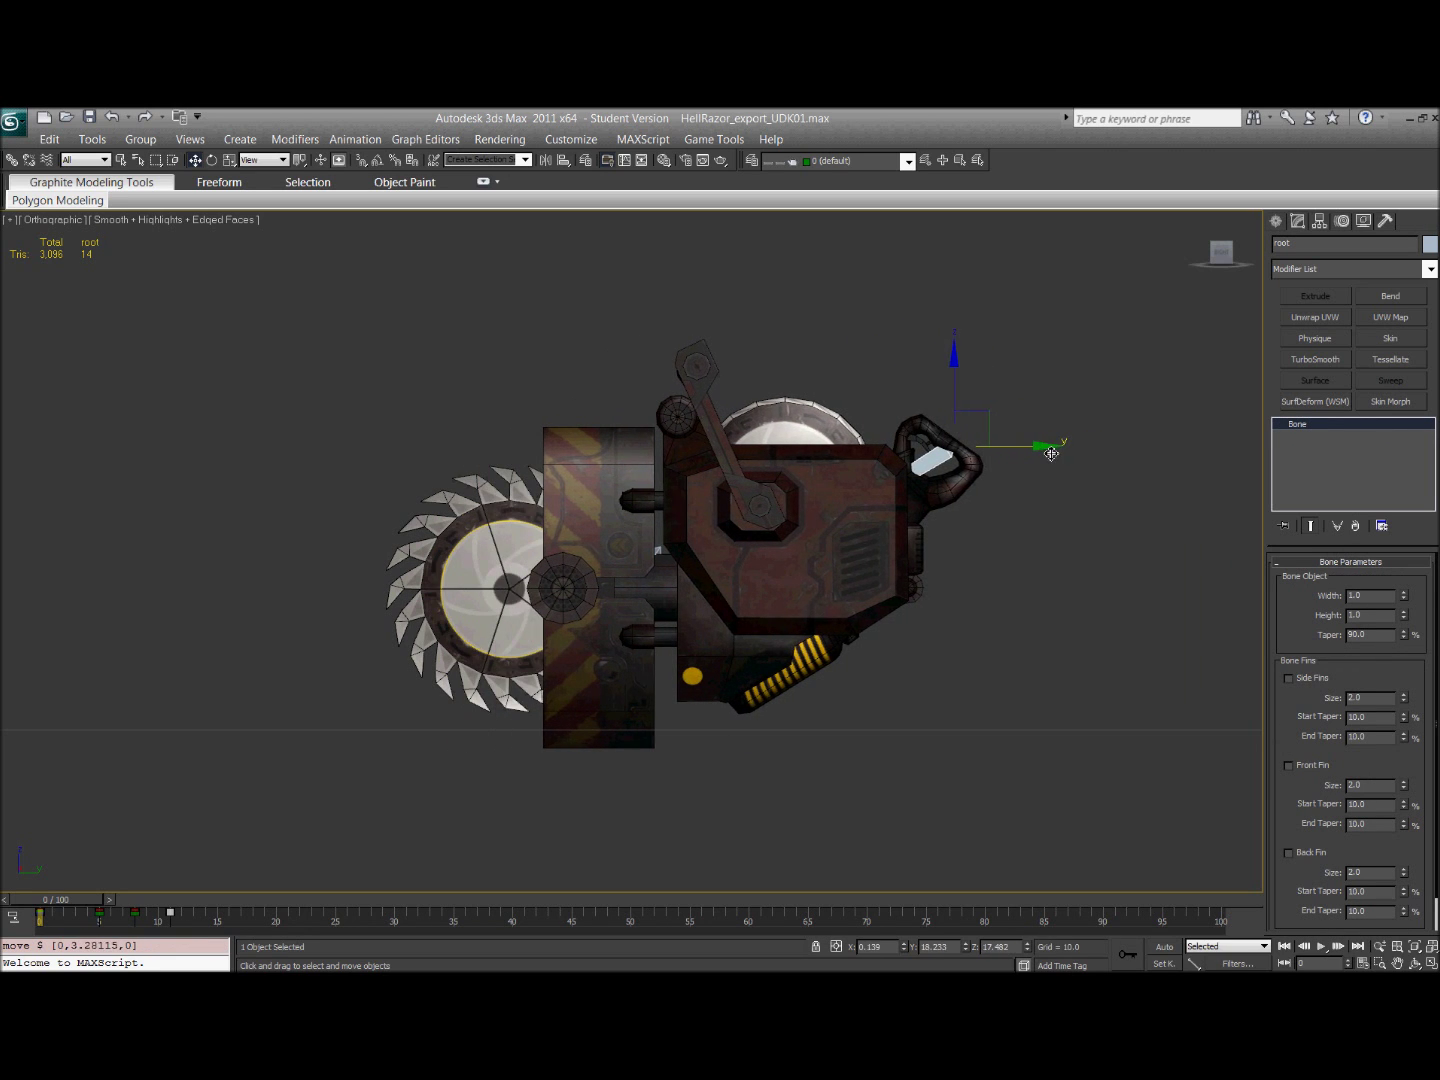
{"action": "key", "text": "ctrl+z"}
{"action": "key", "text": "F3"}
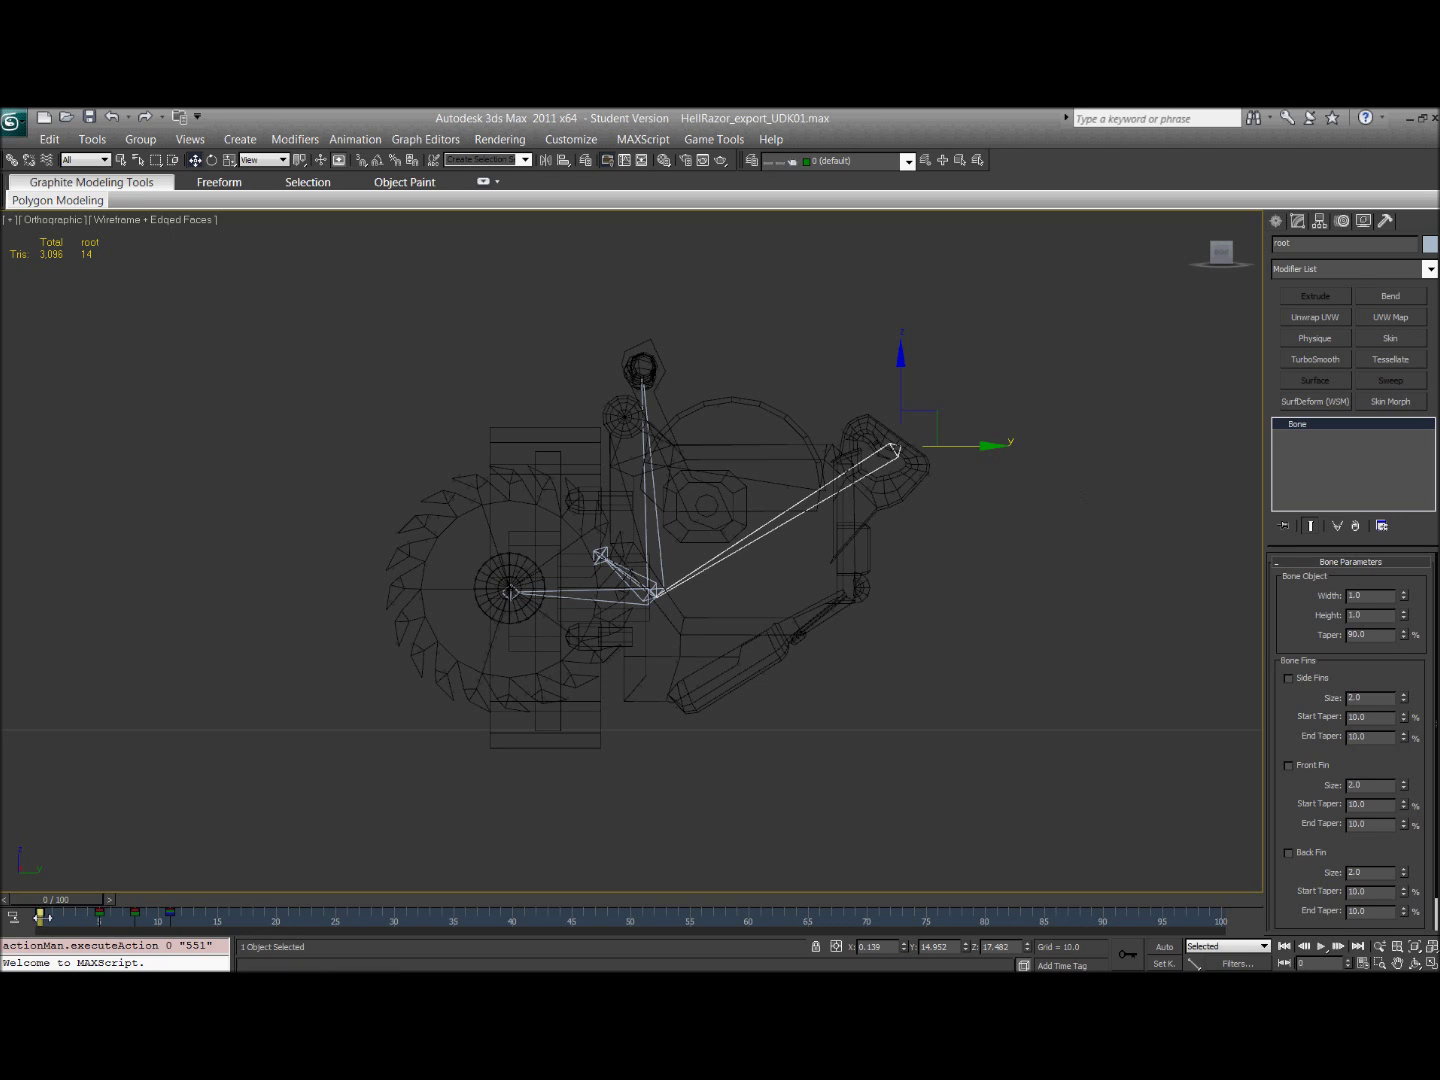
{"action": "mouse_move", "coordinate": [53, 895]}
{"action": "left_mouse_down"}
{"action": "mouse_move", "coordinate": [181, 883]}
{"action": "mouse_move", "coordinate": [55, 914]}
{"action": "left_mouse_up"}
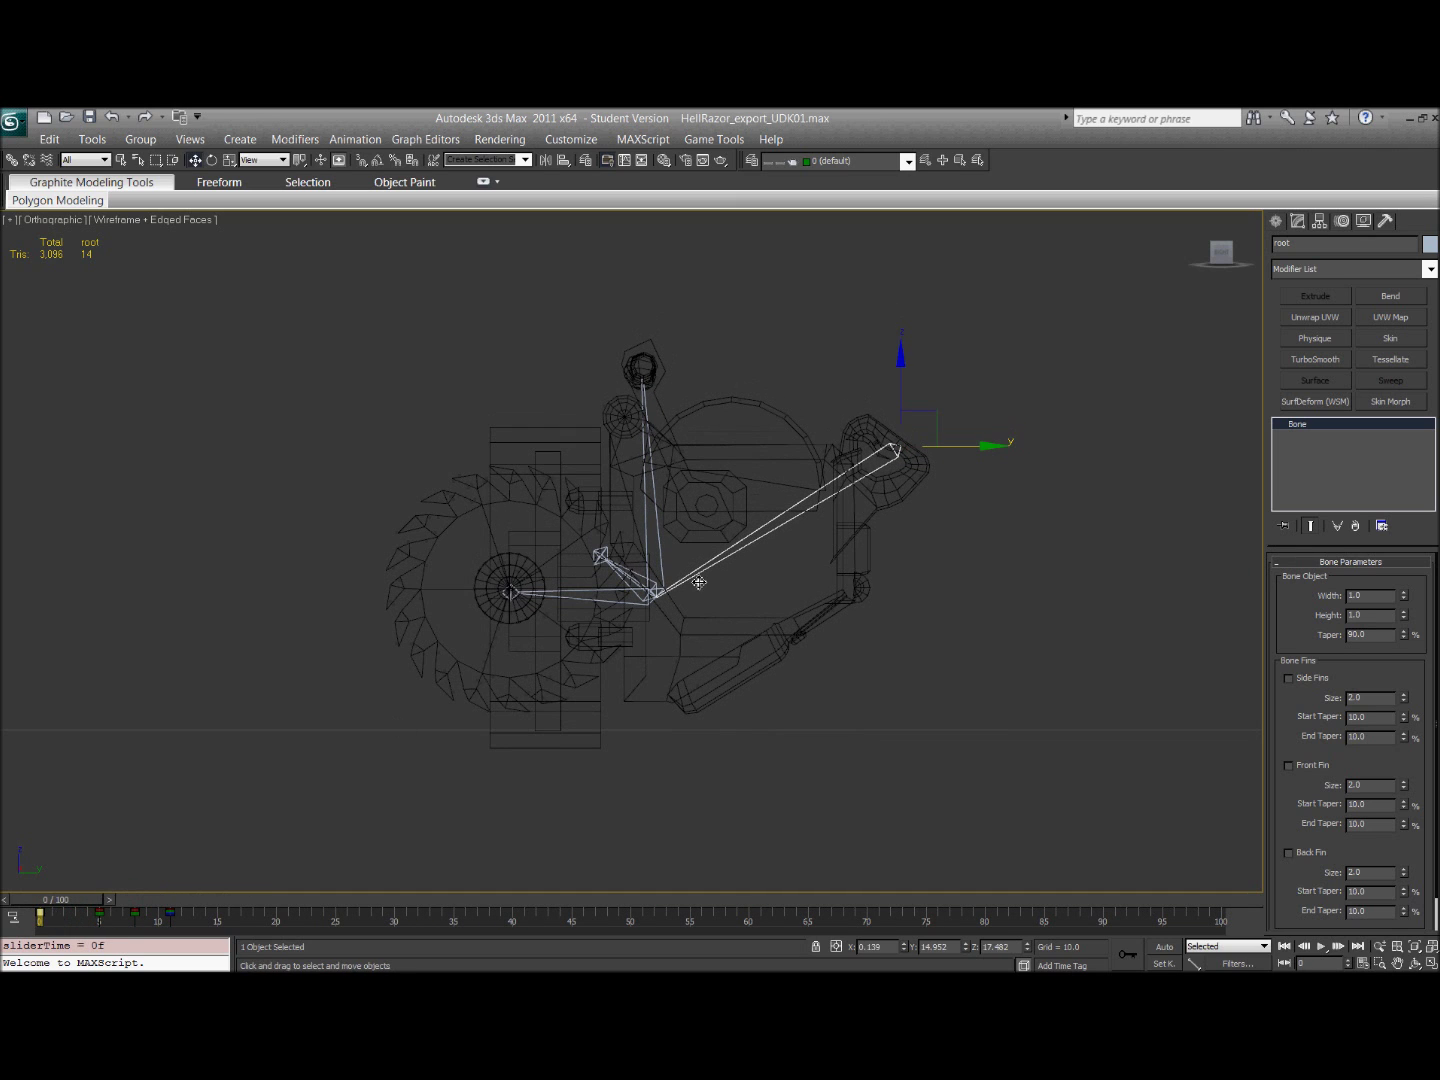
{"action": "left_click", "coordinate": [897, 461]}
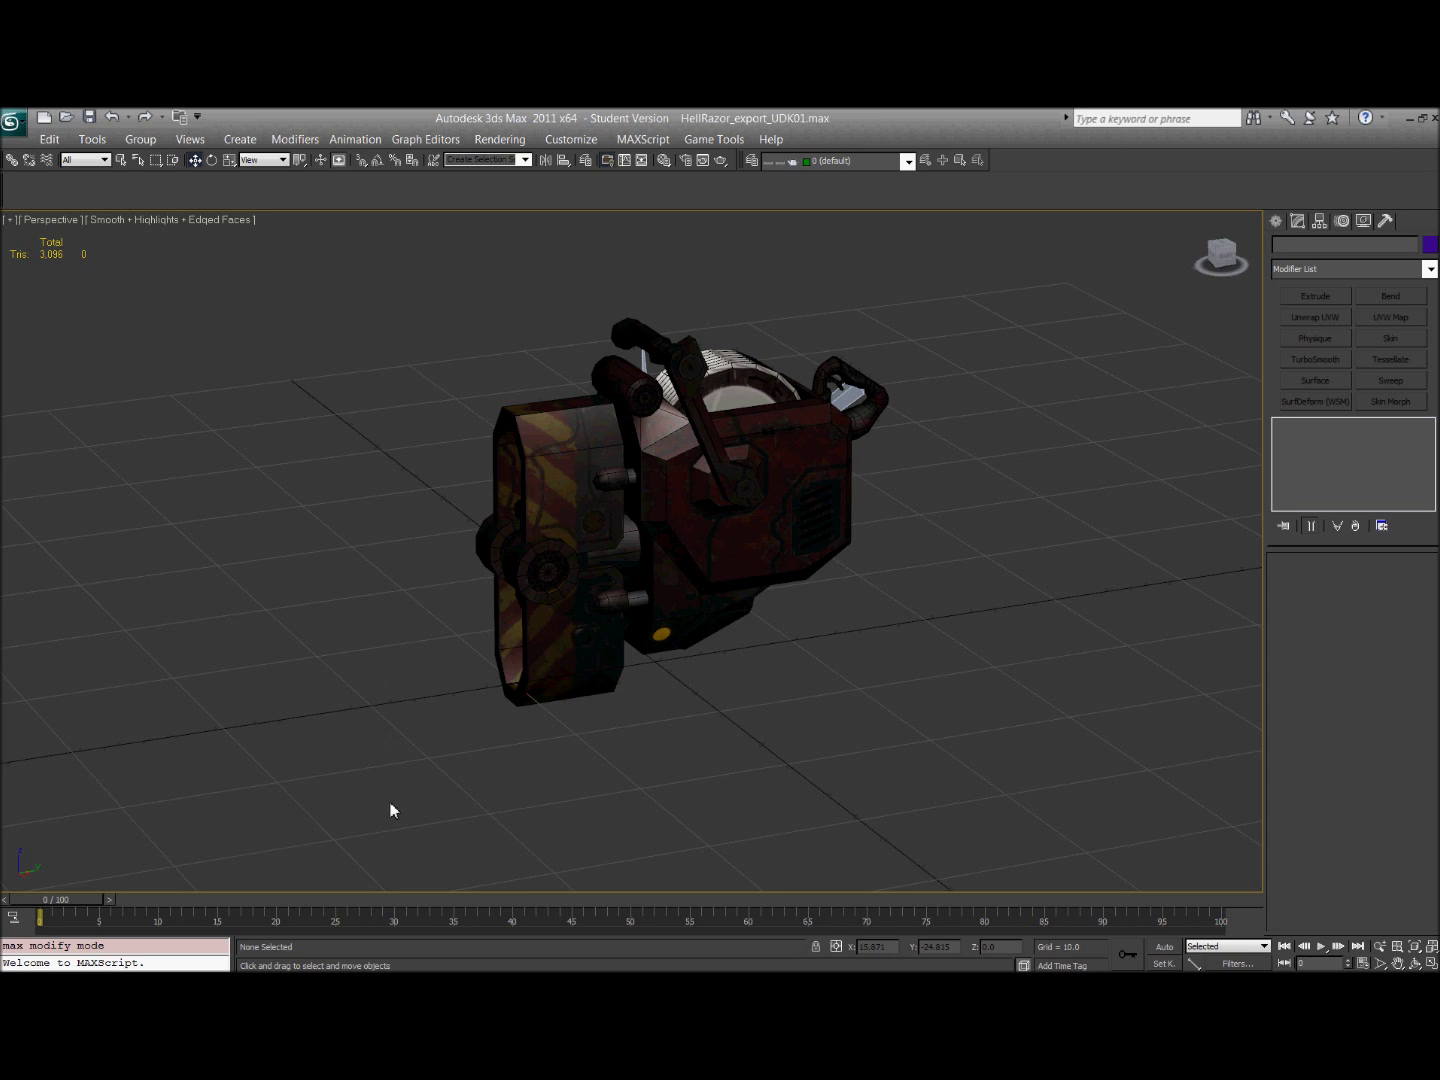
- Unhide bip01 through Unhide by Name, select it and highlight its name field
{"action": "right_click", "coordinate": [911, 563]}
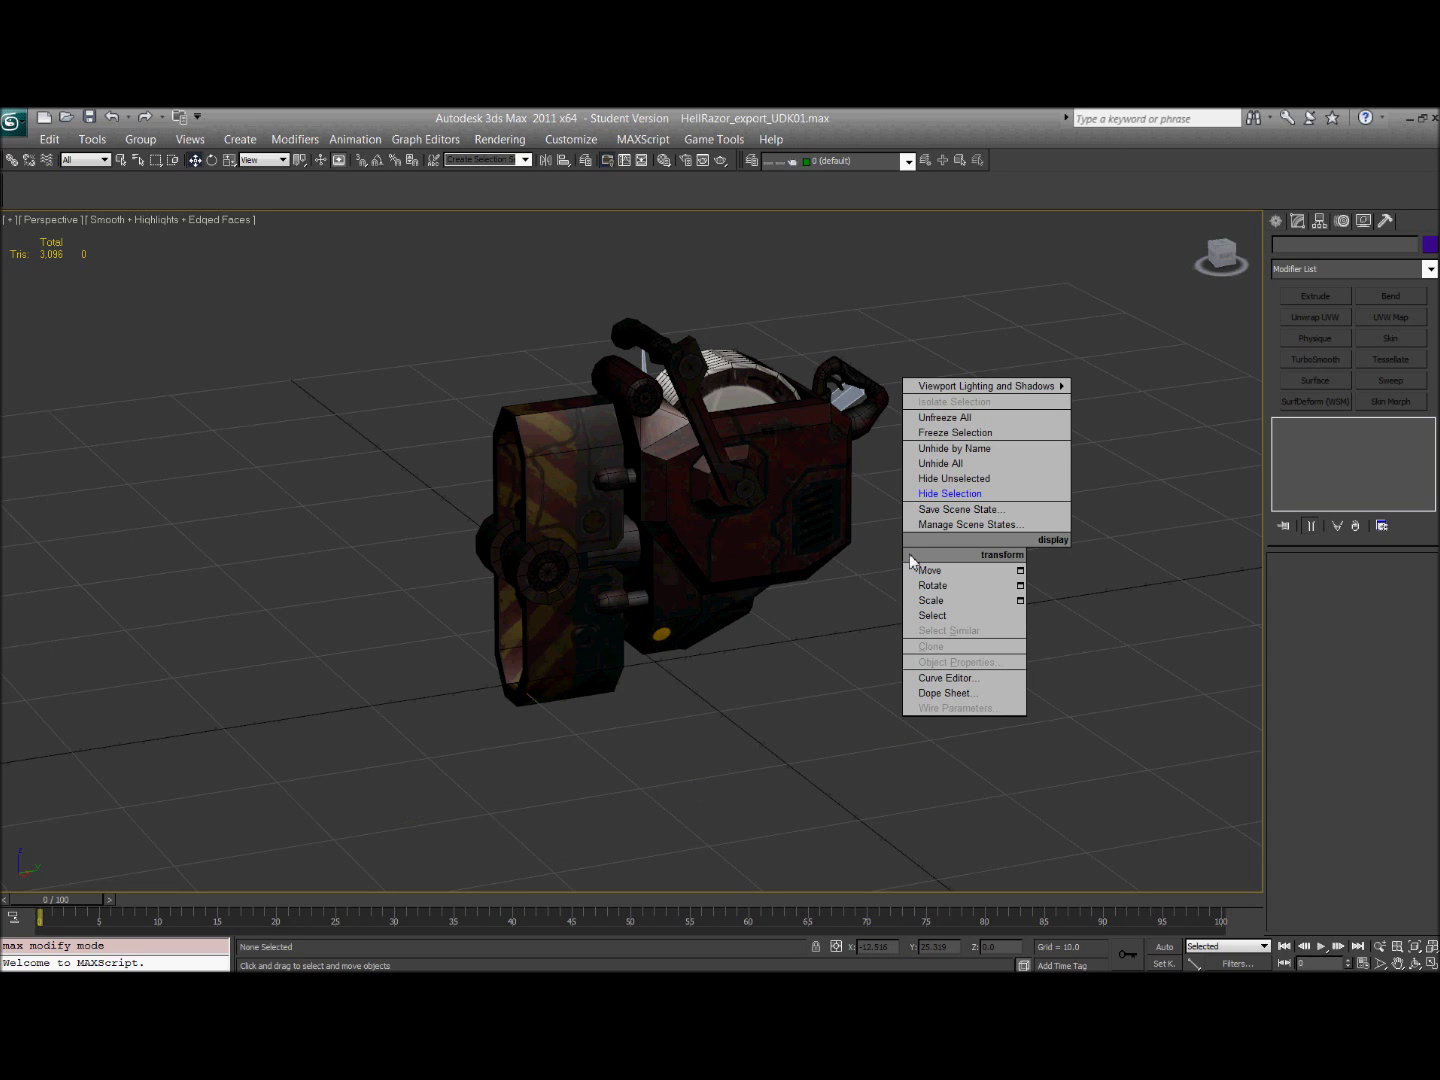
{"action": "left_click", "coordinate": [955, 448]}
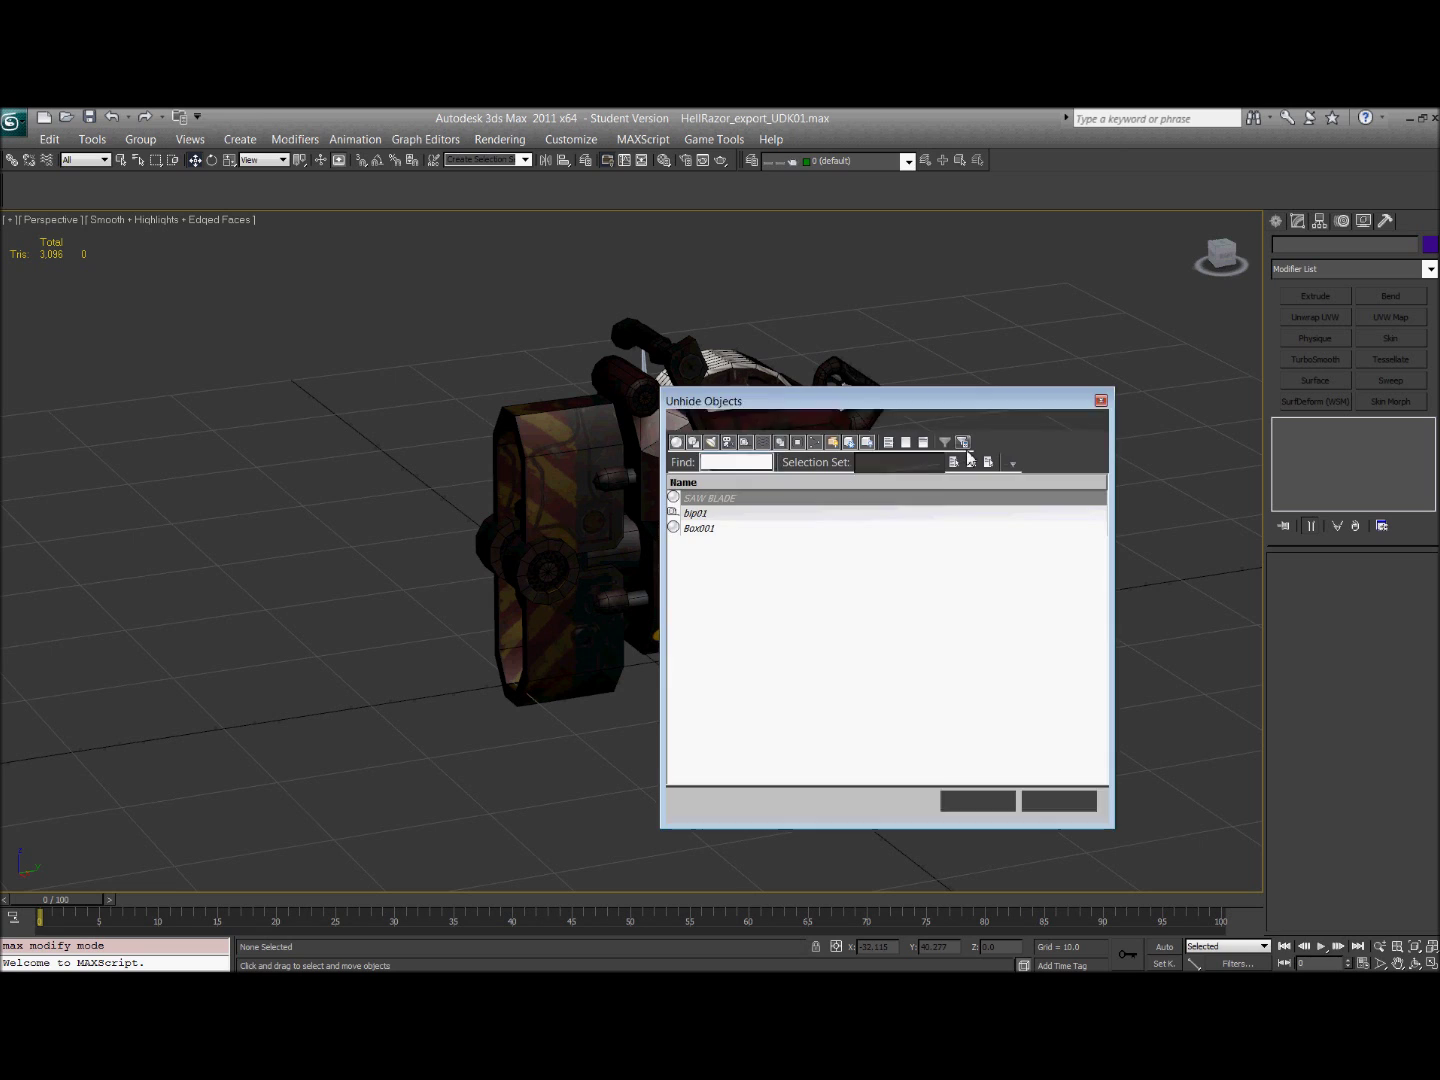
{"action": "left_click", "coordinate": [700, 513]}
{"action": "left_click", "coordinate": [977, 801]}
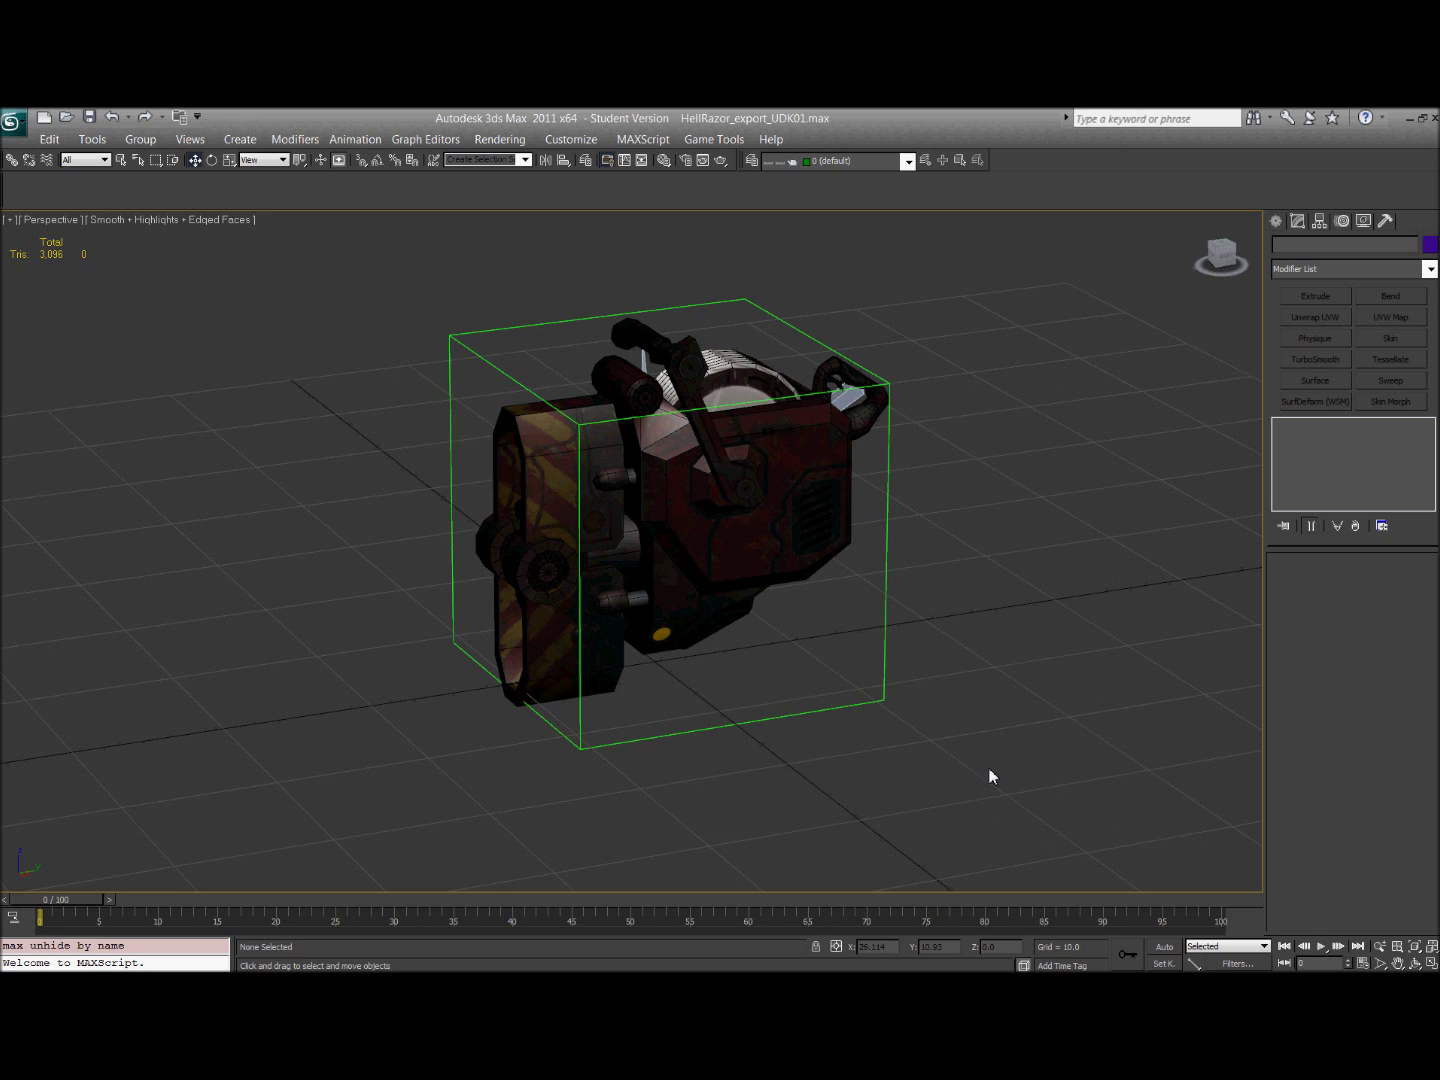
{"action": "left_click", "coordinate": [889, 571]}
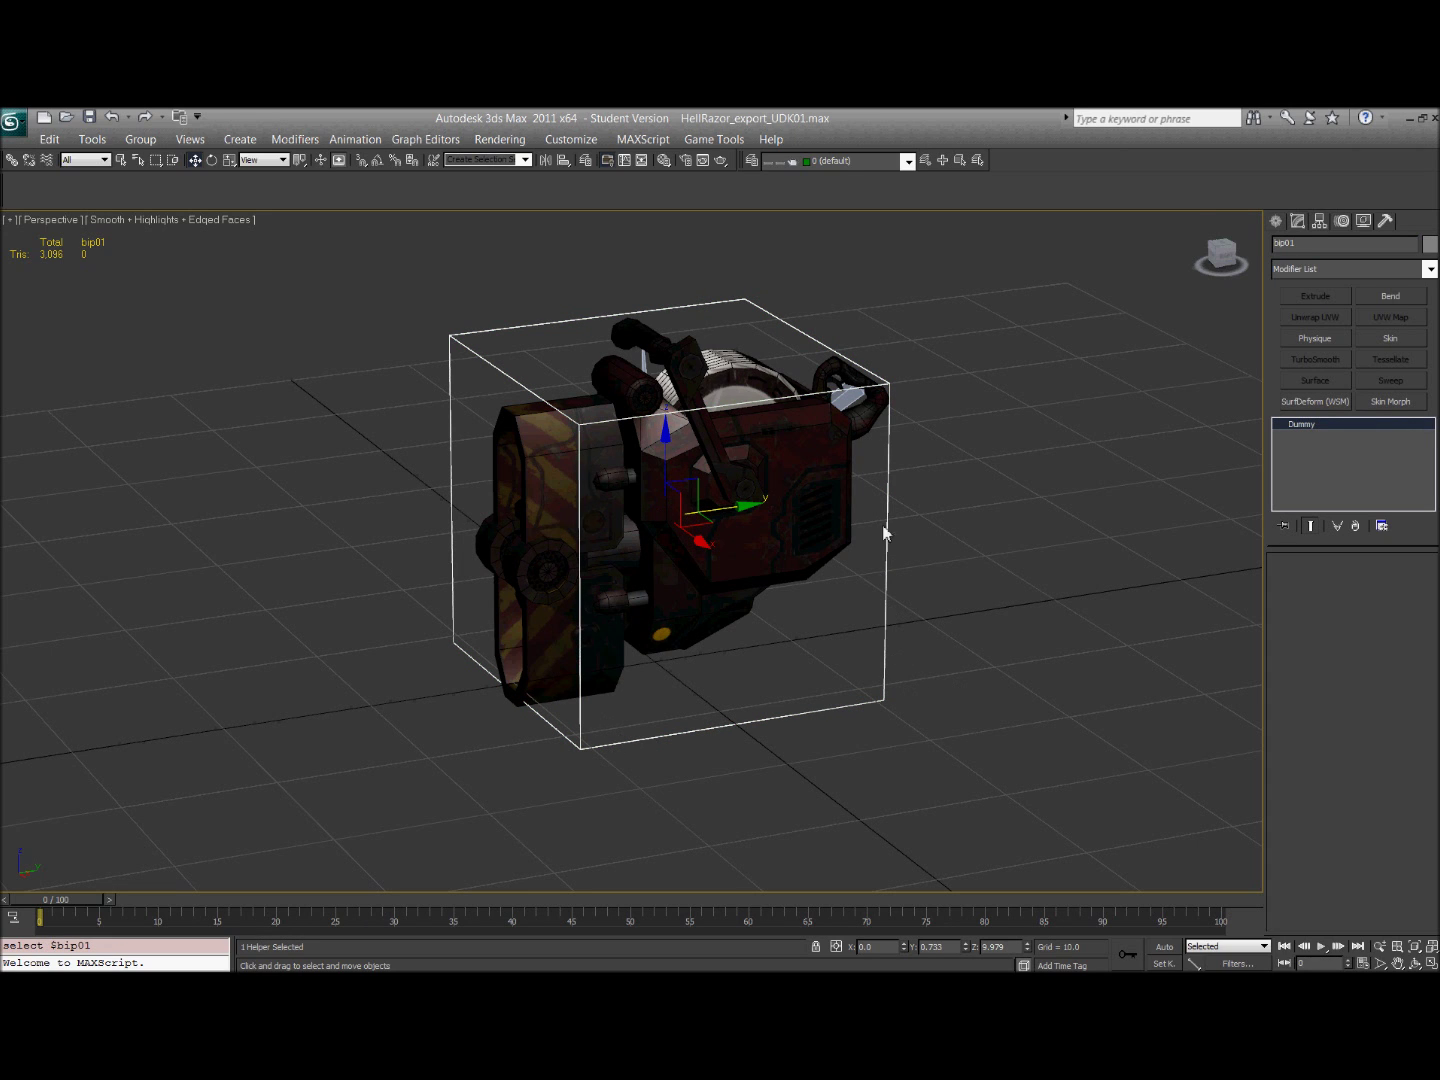
{"action": "left_click", "coordinate": [1321, 248]}
{"action": "double_click", "coordinate": [1320, 247]}
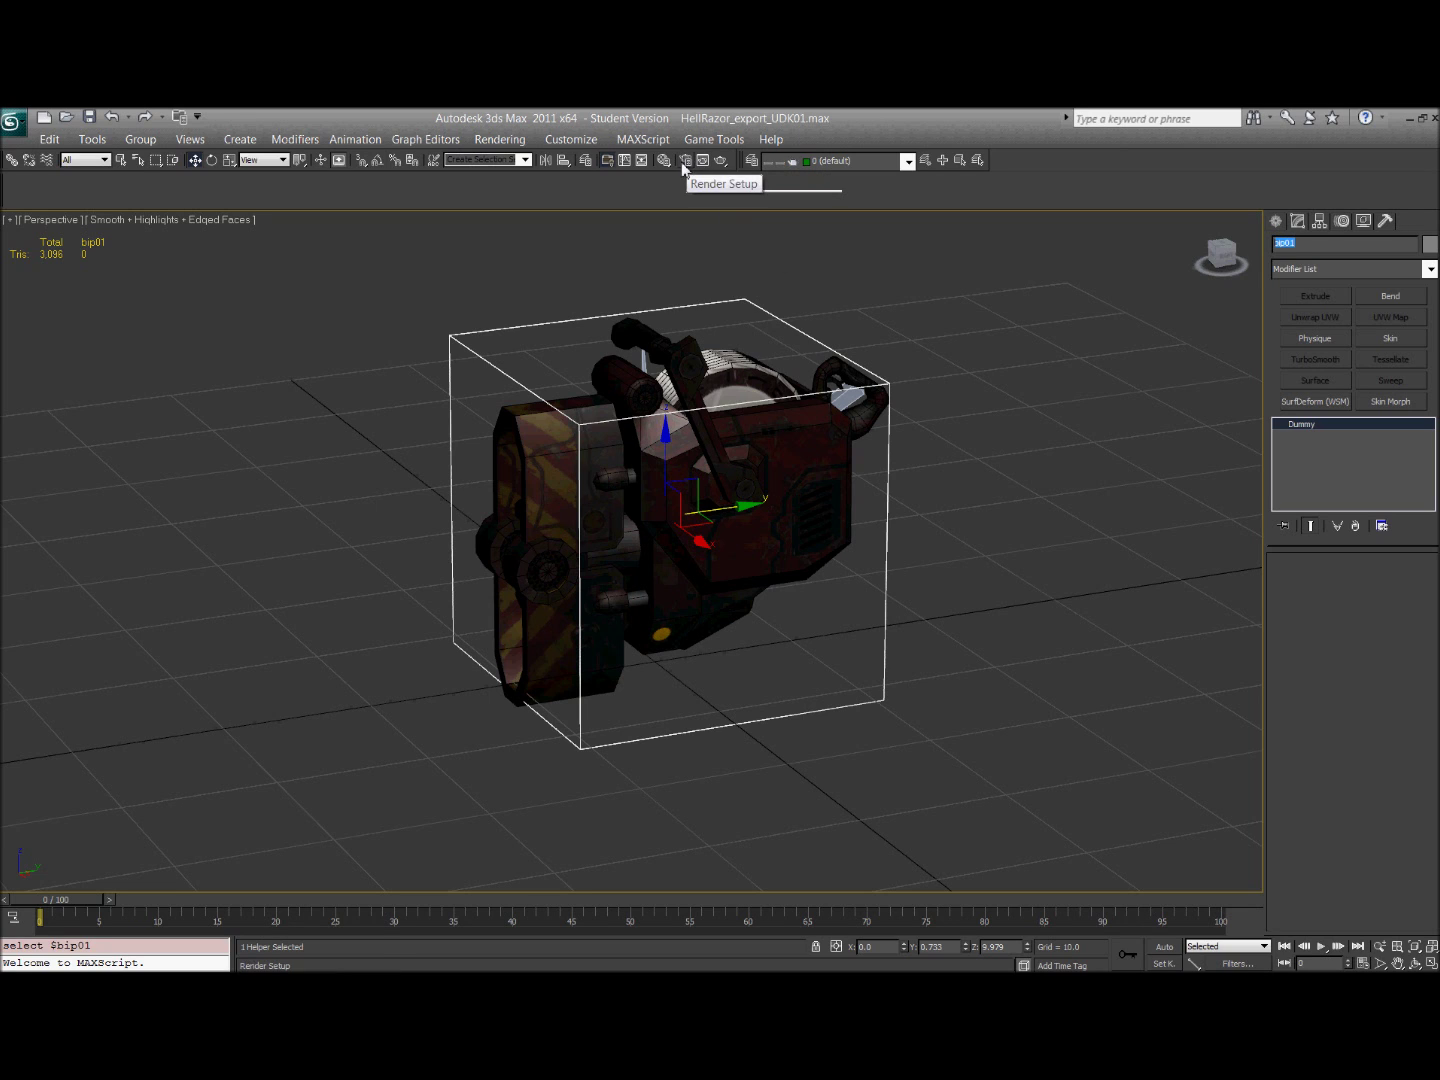
- Review the bone and mesh hierarchy in an enlarged Schematic View, then hide bip01
{"action": "left_click", "coordinate": [643, 163]}
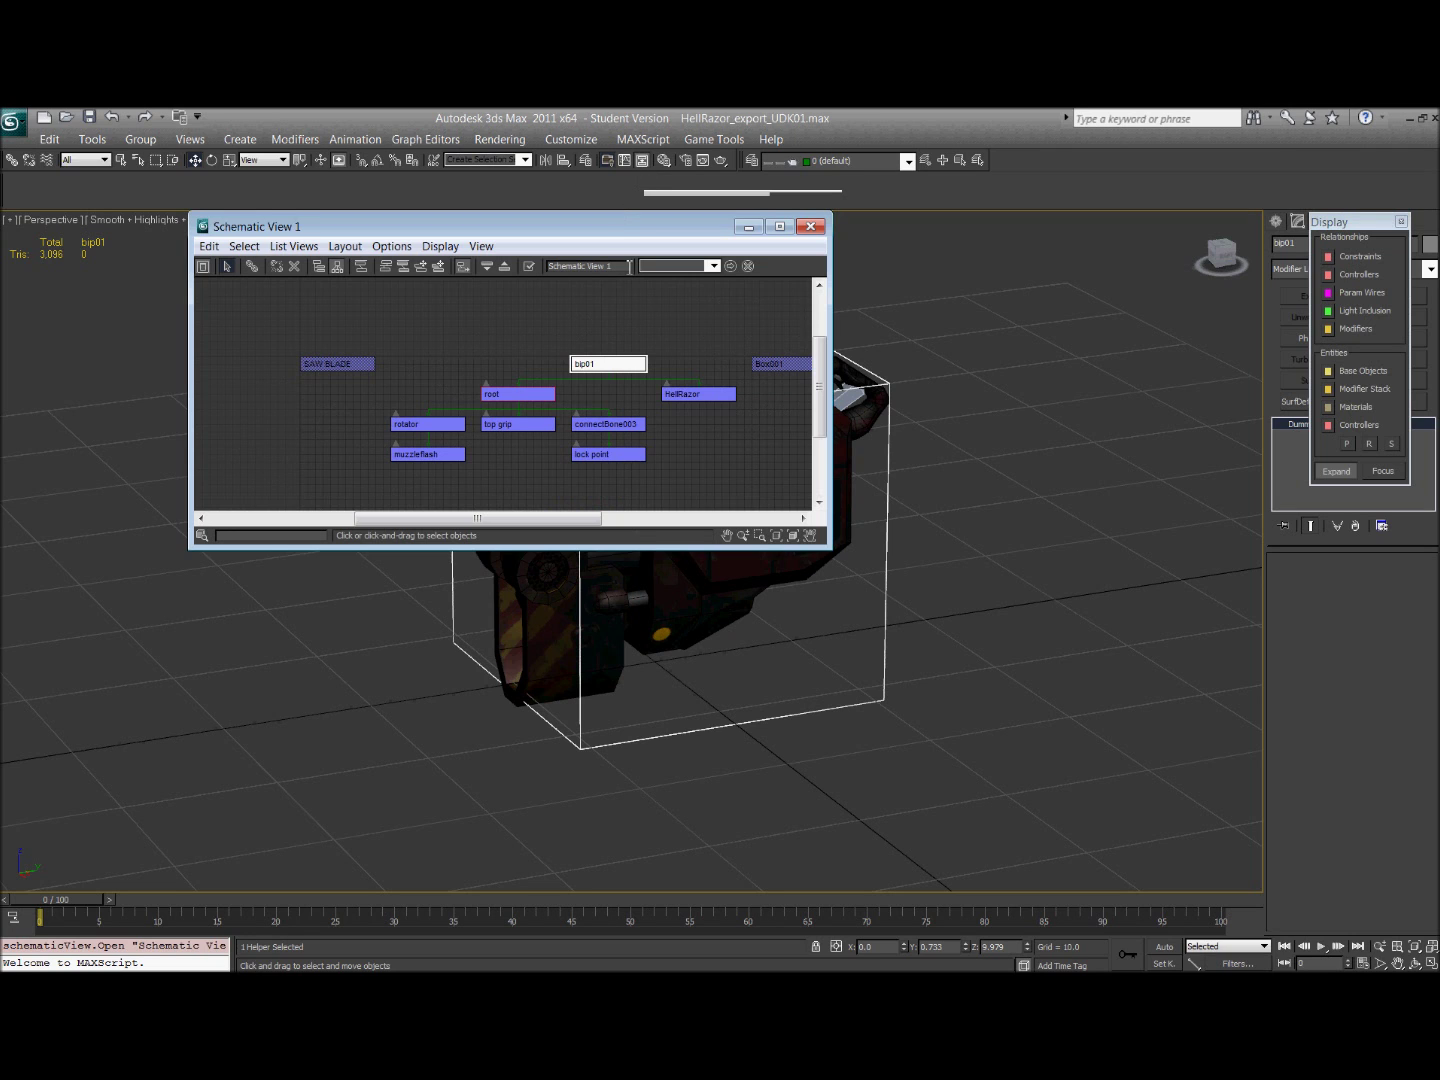
{"action": "left_click_drag", "start_coordinate": [828, 548], "coordinate": [1023, 822]}
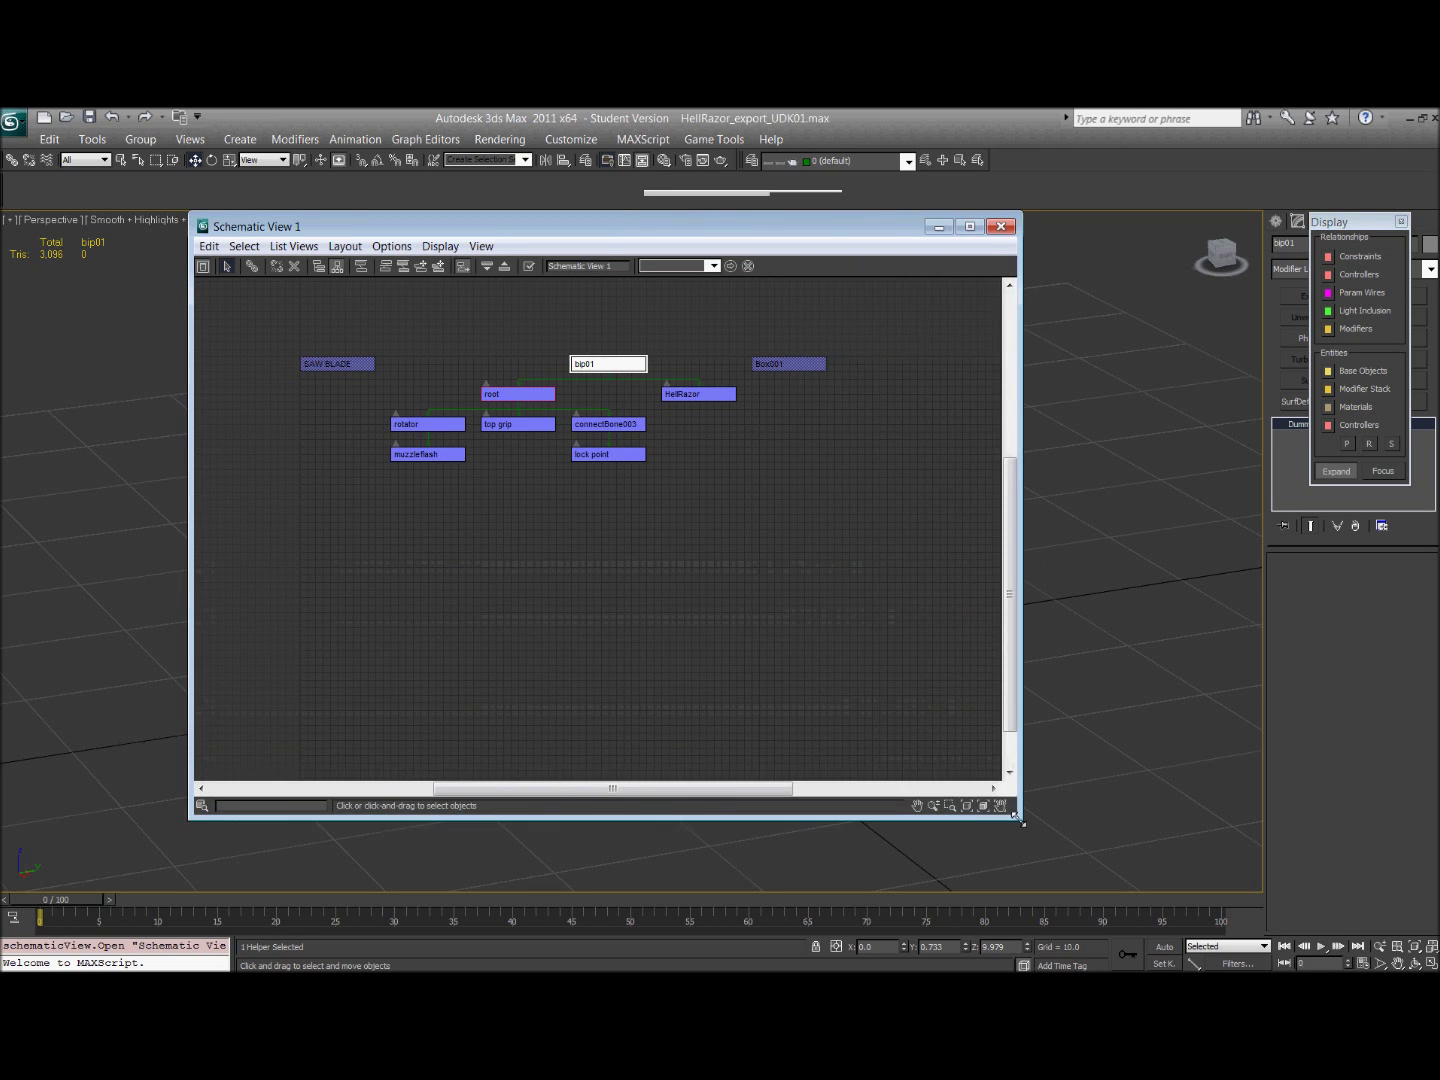
{"action": "left_click", "coordinate": [1002, 227]}
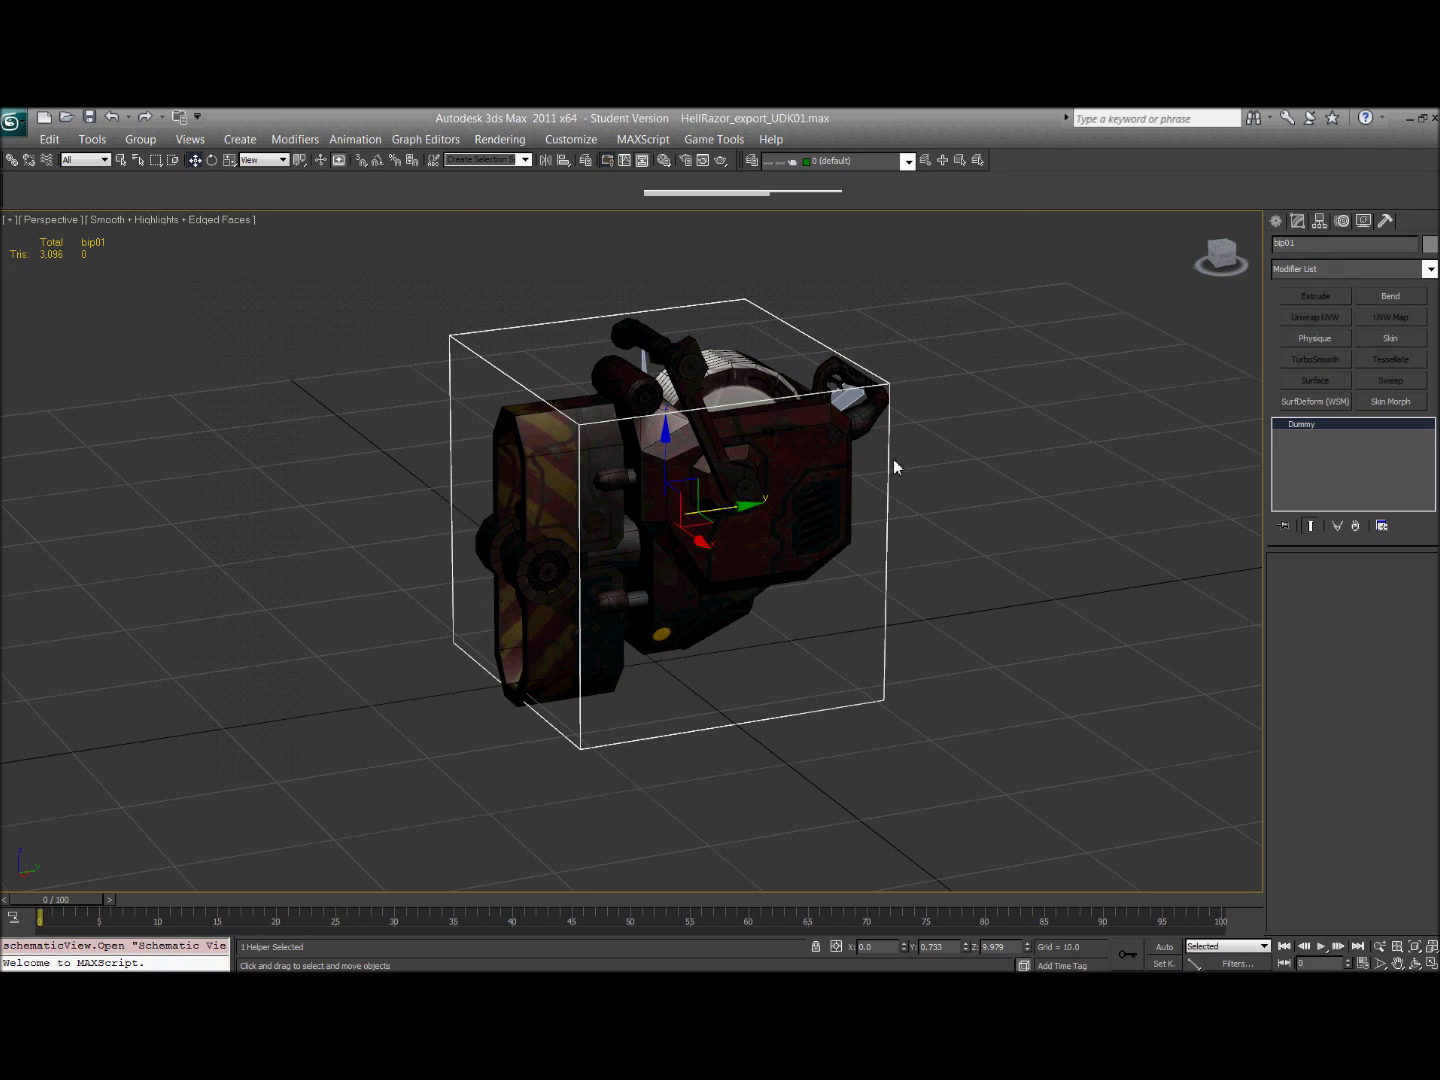
{"action": "key", "text": "alt+h"}
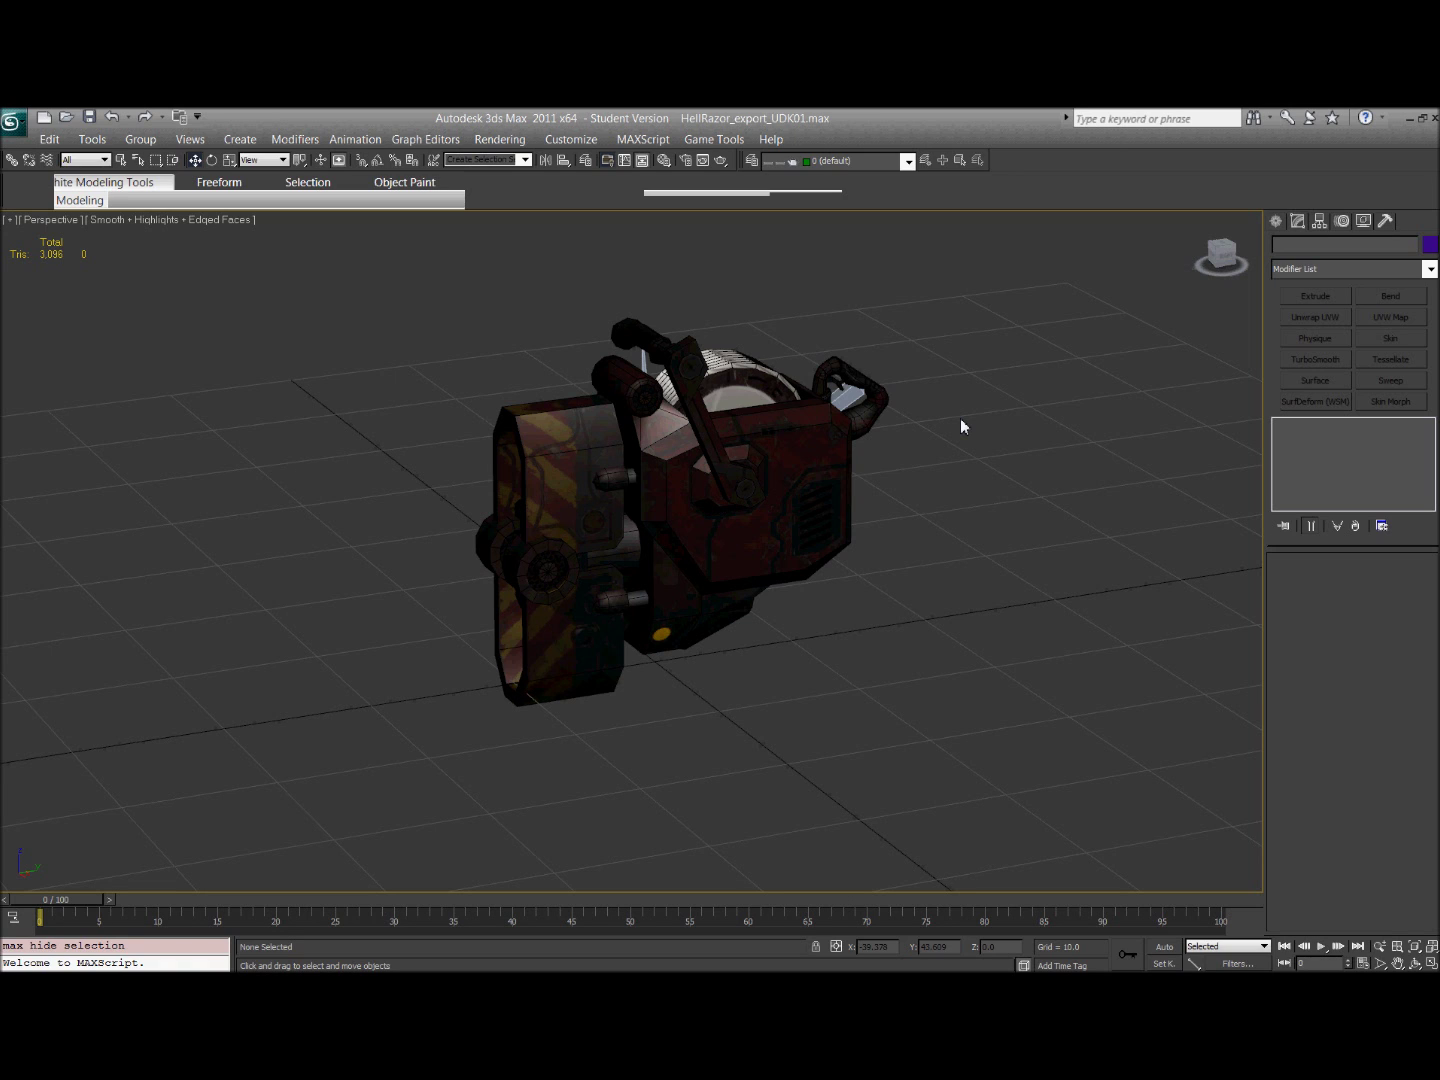
- Minimize 3ds Max to show the Explorer windows containing ActorX.dlu
{"action": "left_click", "coordinate": [1410, 119]}
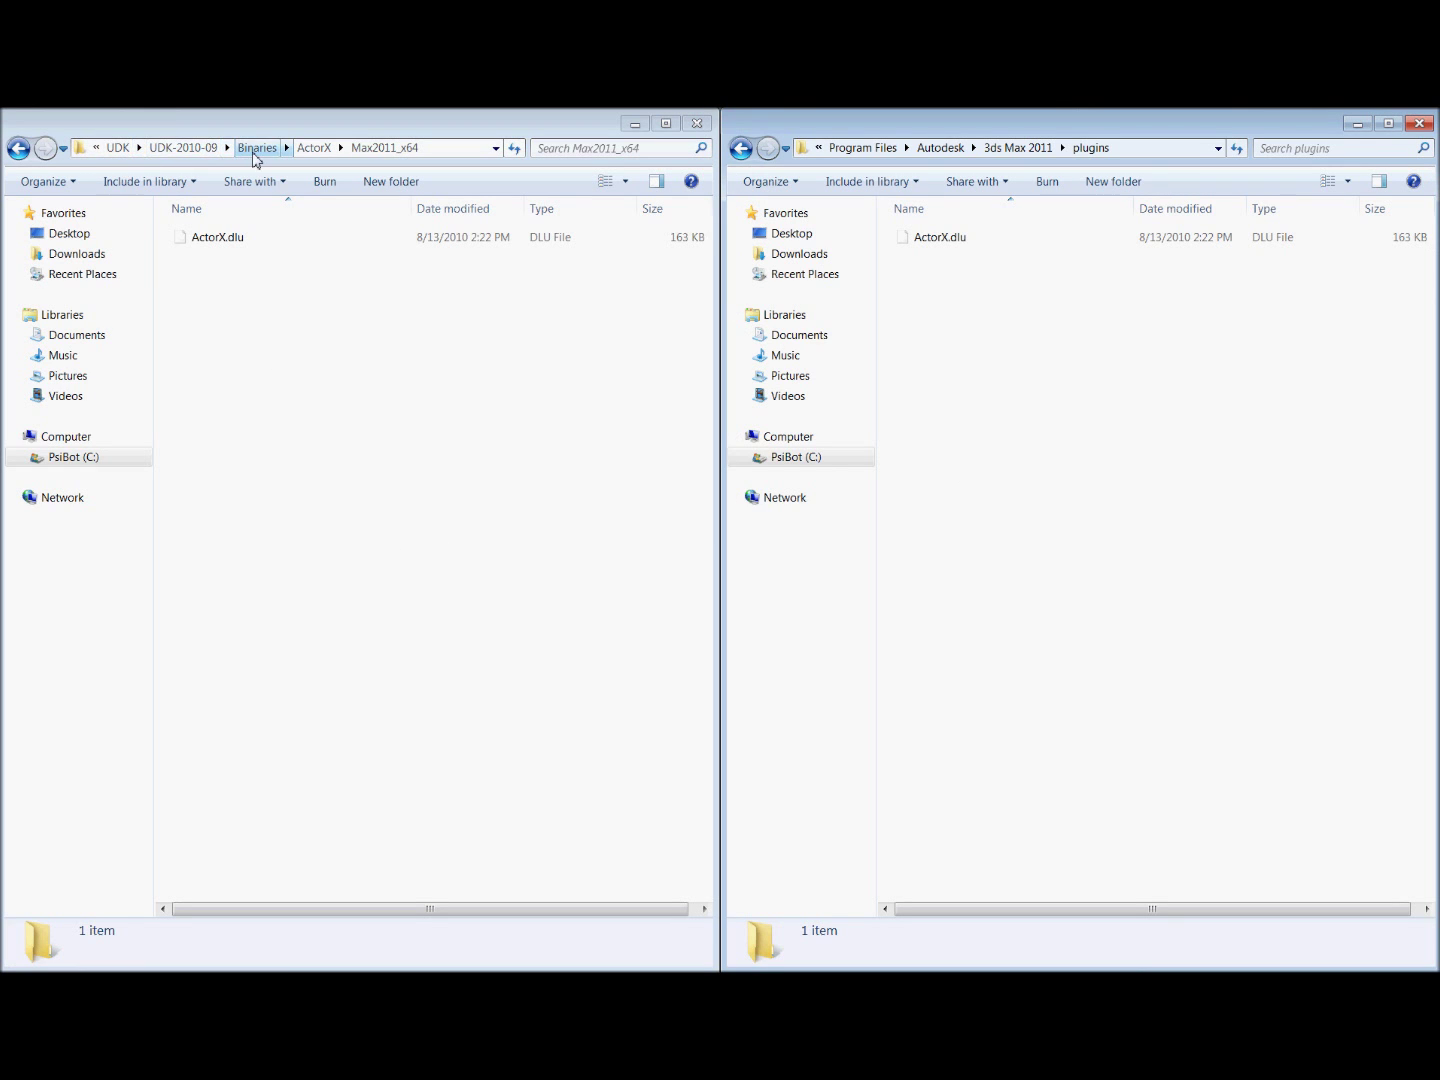
- Open ActorX\Max2011_x64 and compare its ActorX.dlu with the plugins folder copy
{"action": "left_click", "coordinate": [320, 151]}
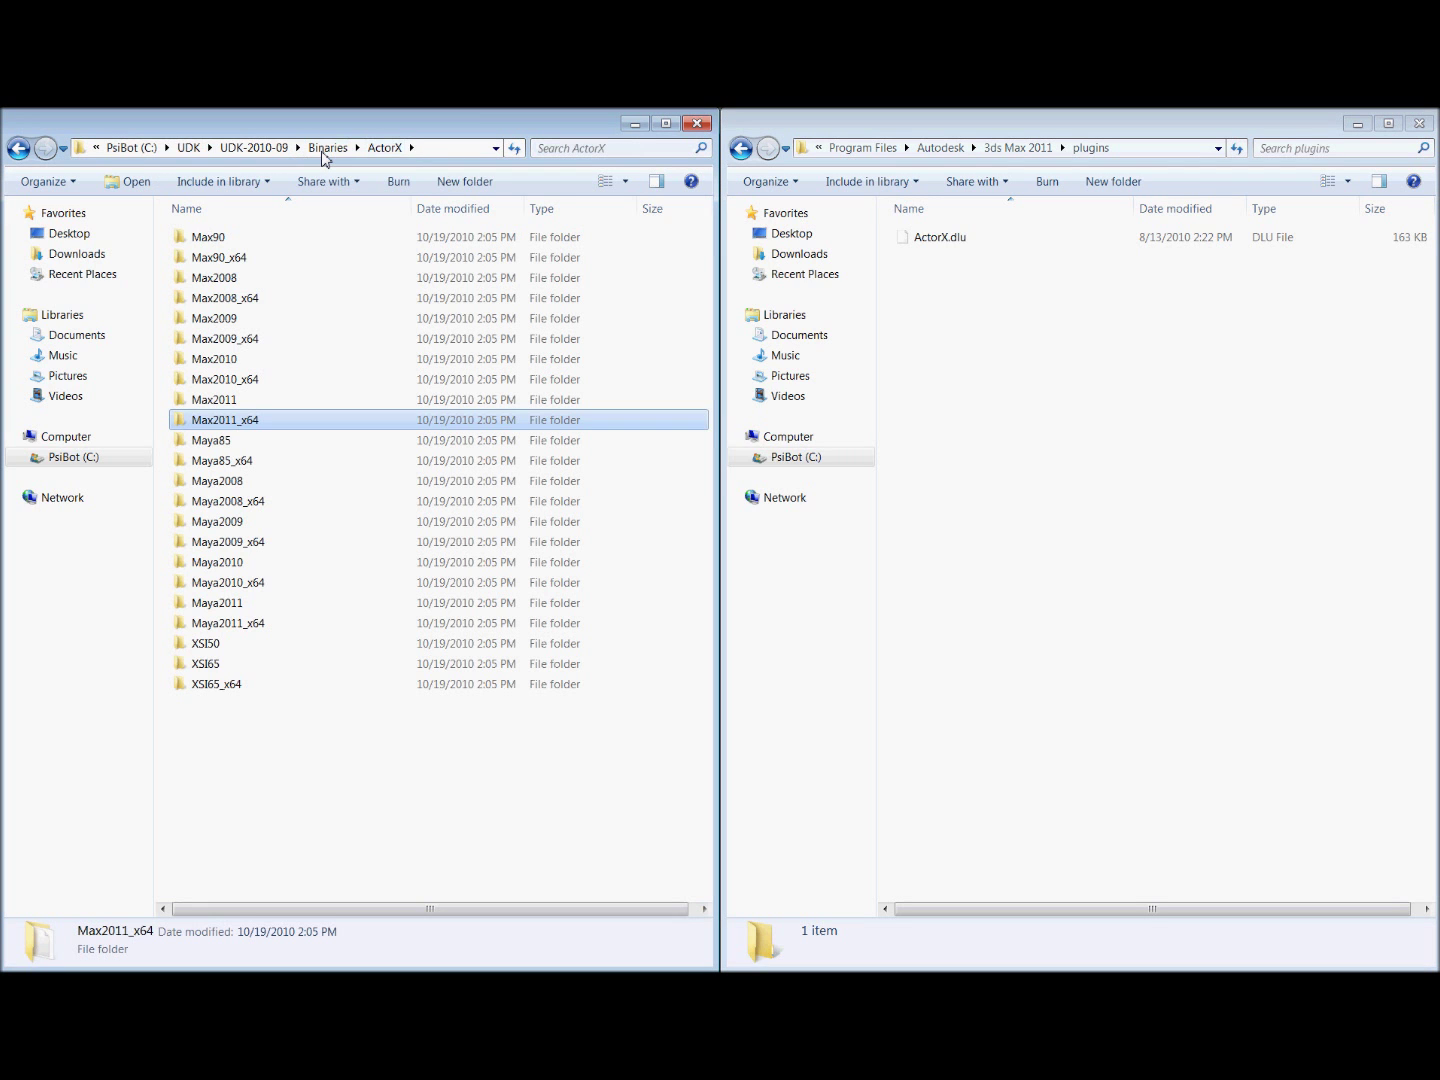
{"action": "double_click", "coordinate": [295, 426]}
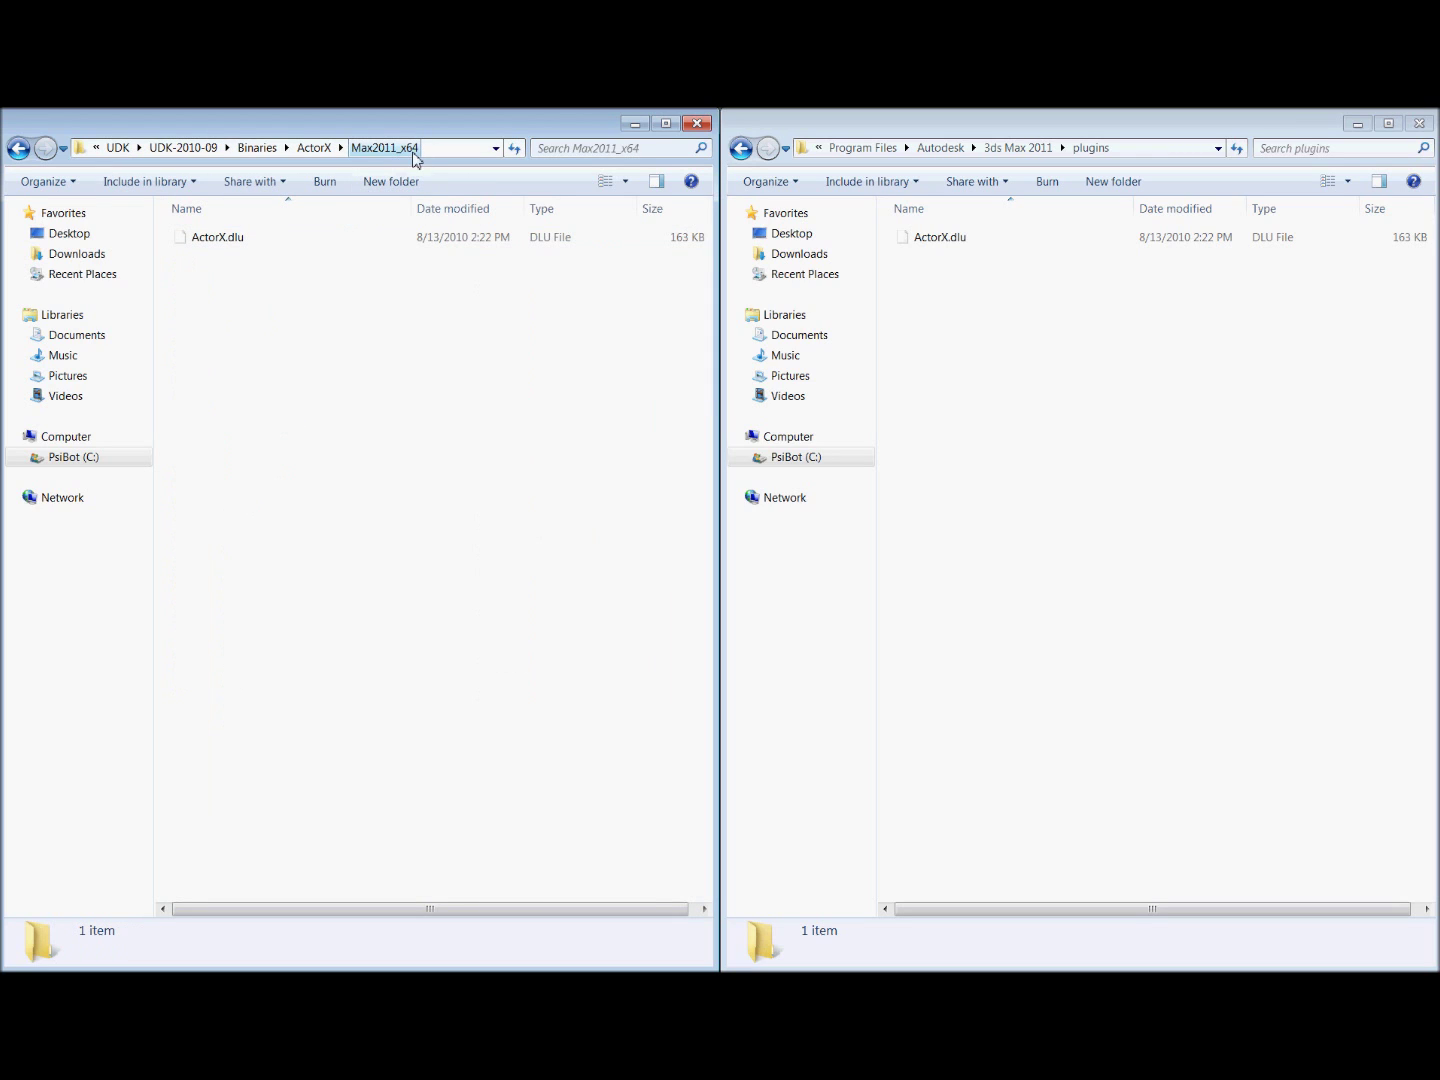
{"action": "left_click", "coordinate": [746, 499]}
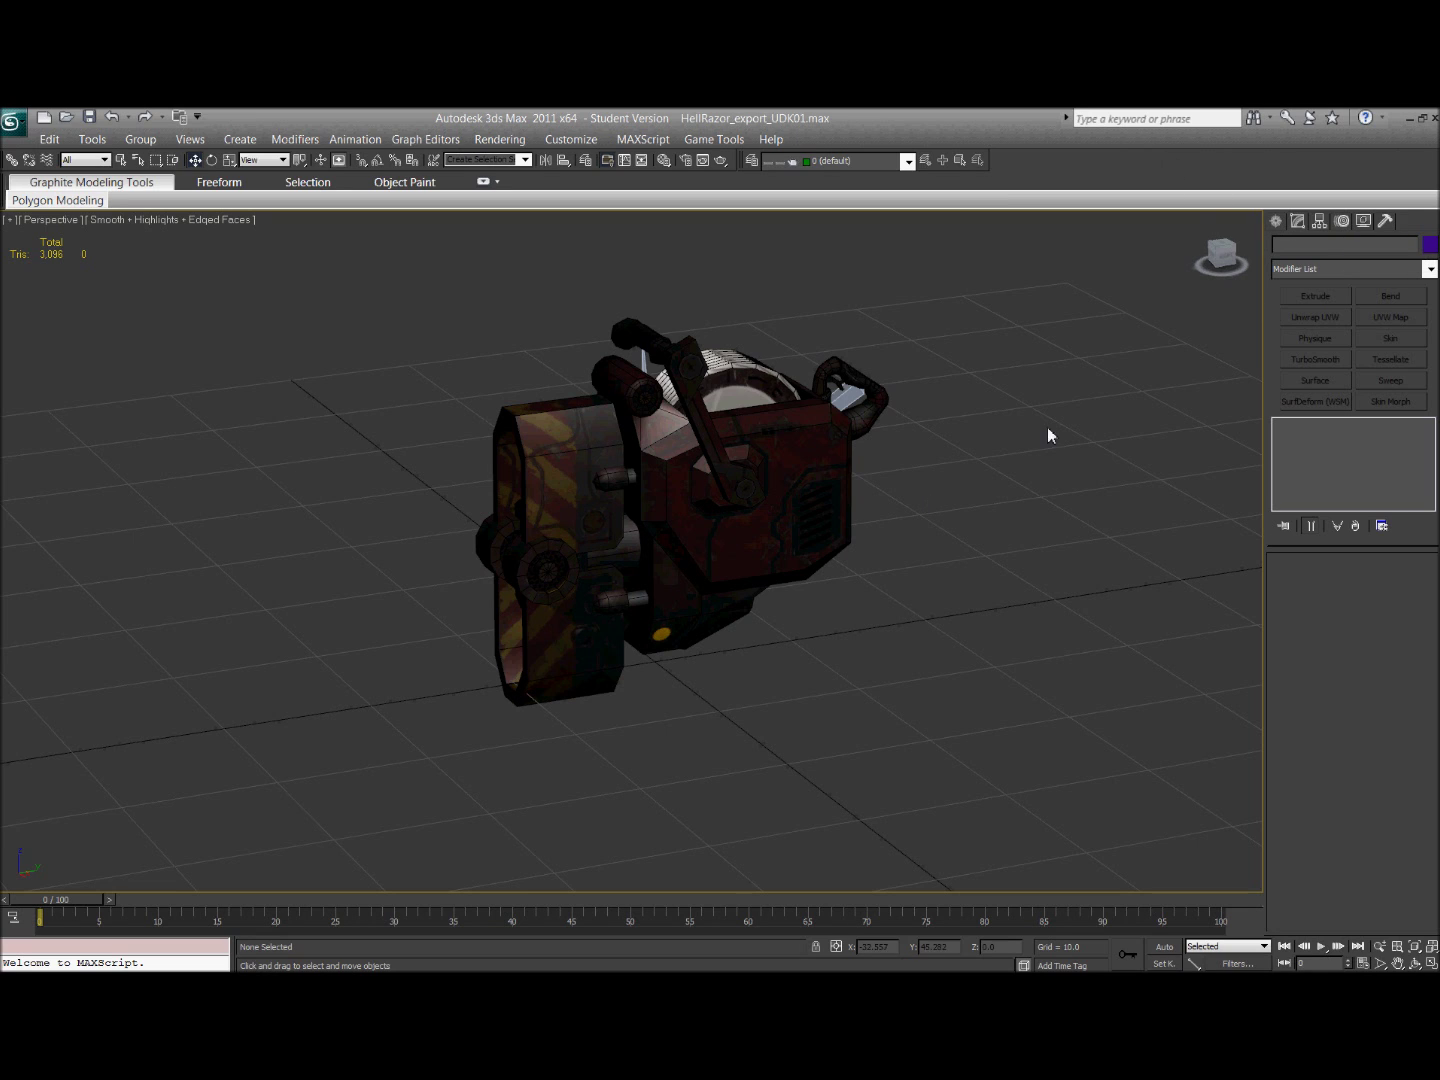
- Load the ActorX utility, widen the command panel to two columns, and select the entire HellRazor model
{"action": "left_click", "coordinate": [1386, 221]}
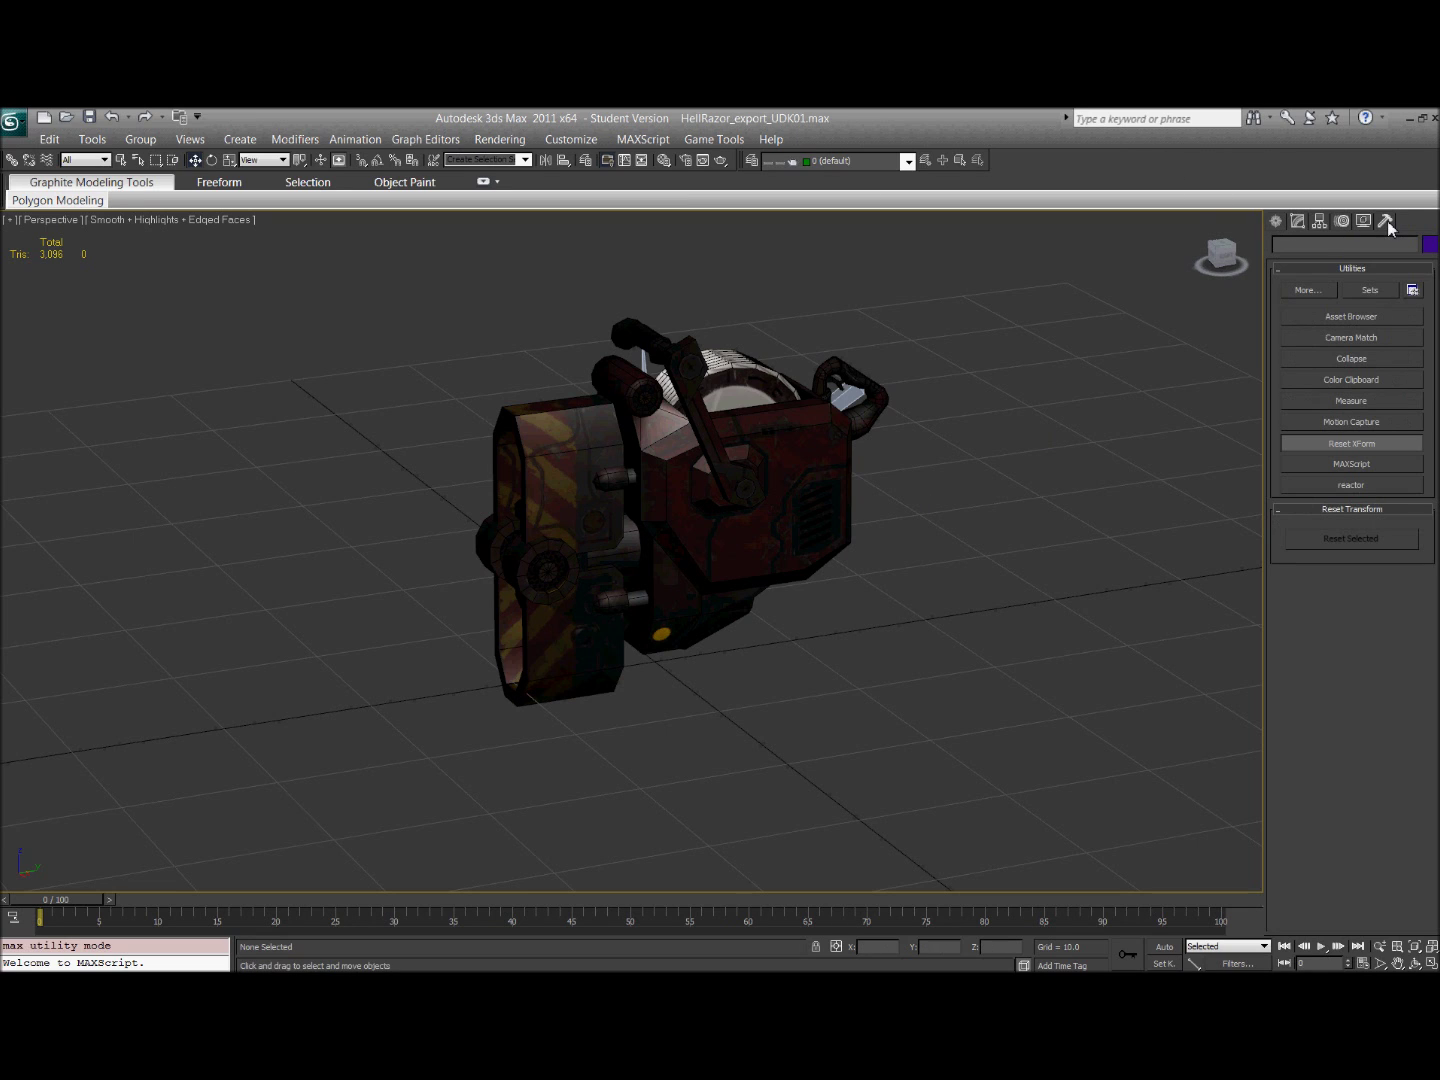
{"action": "left_click", "coordinate": [1305, 292]}
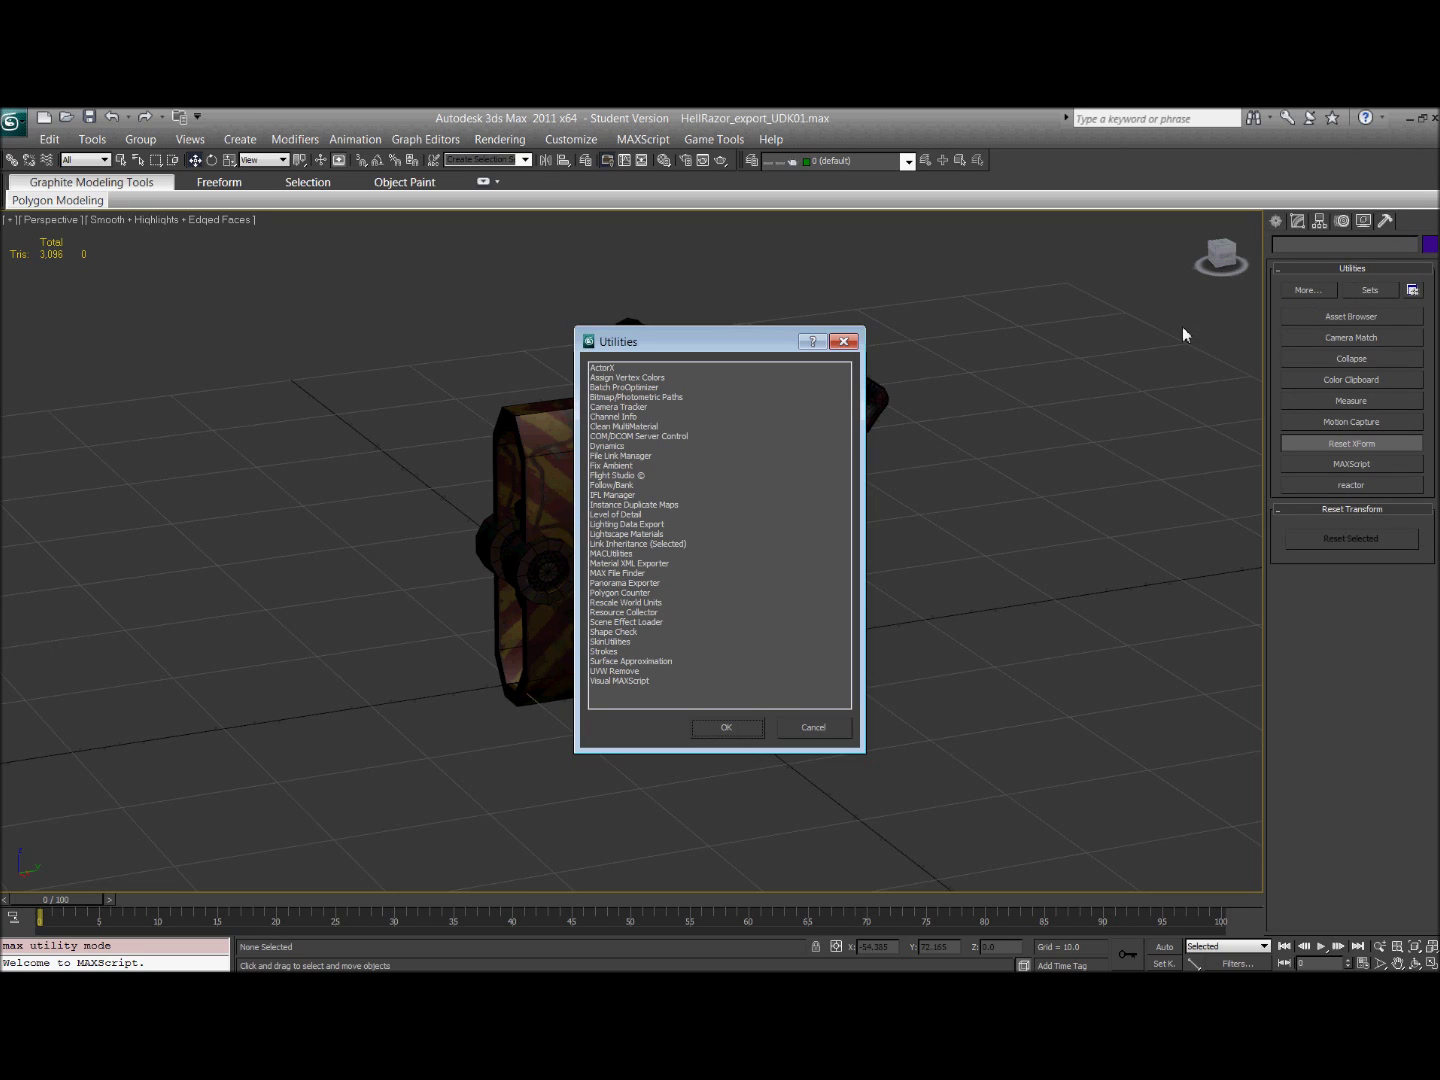
{"action": "left_click", "coordinate": [619, 370]}
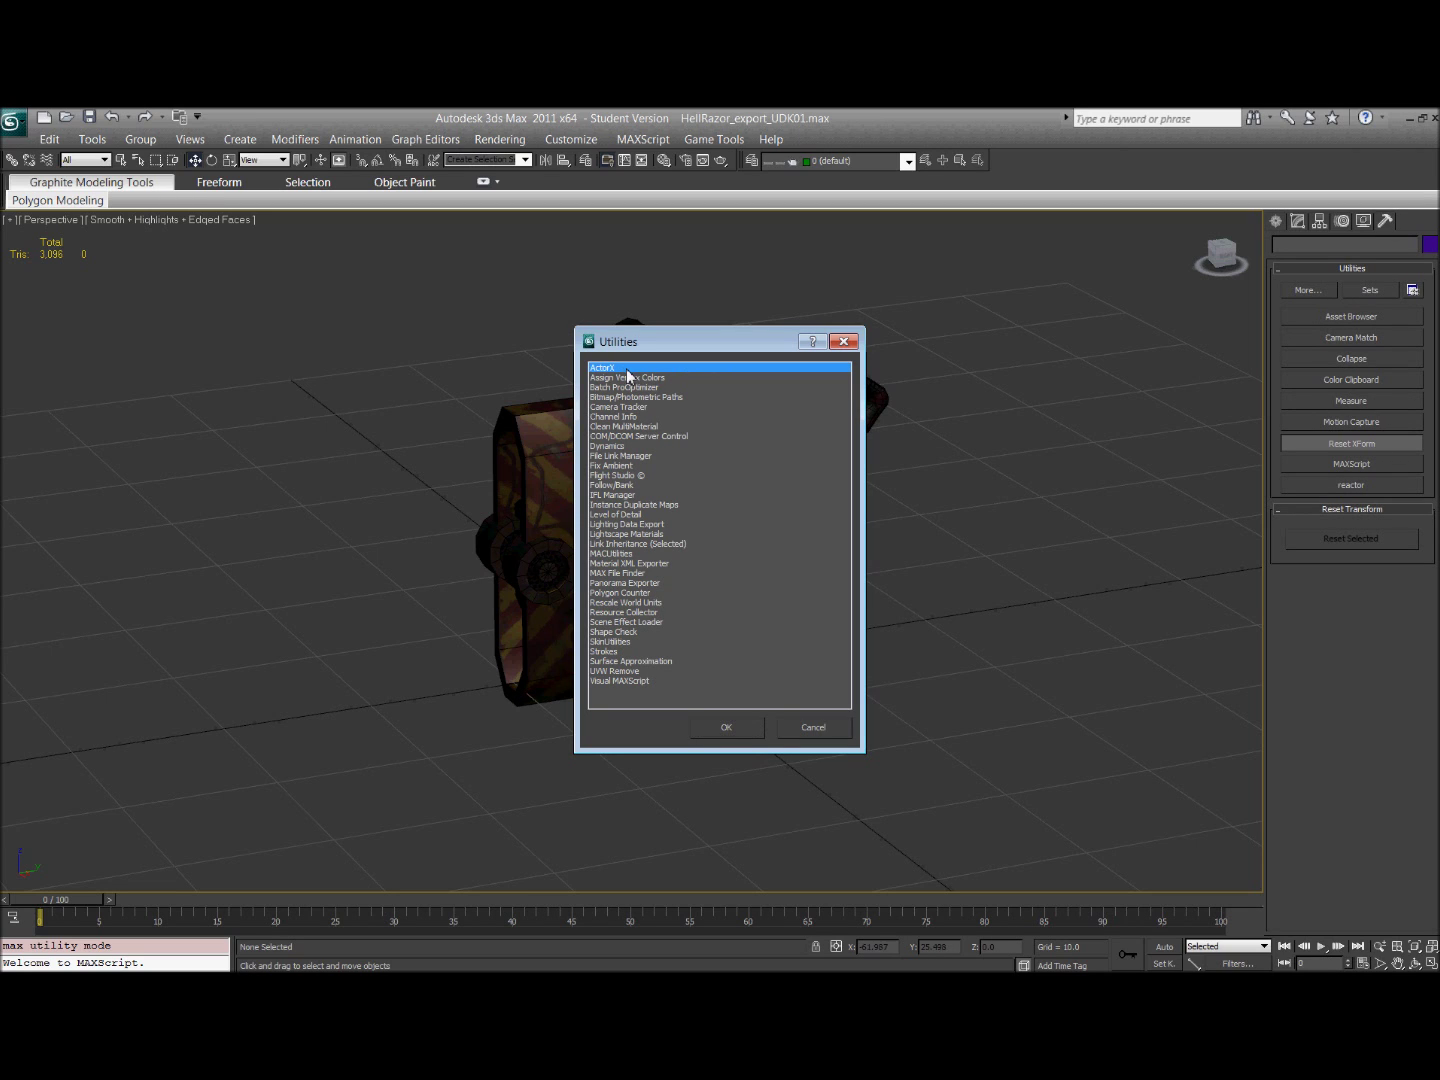
{"action": "left_click", "coordinate": [727, 726]}
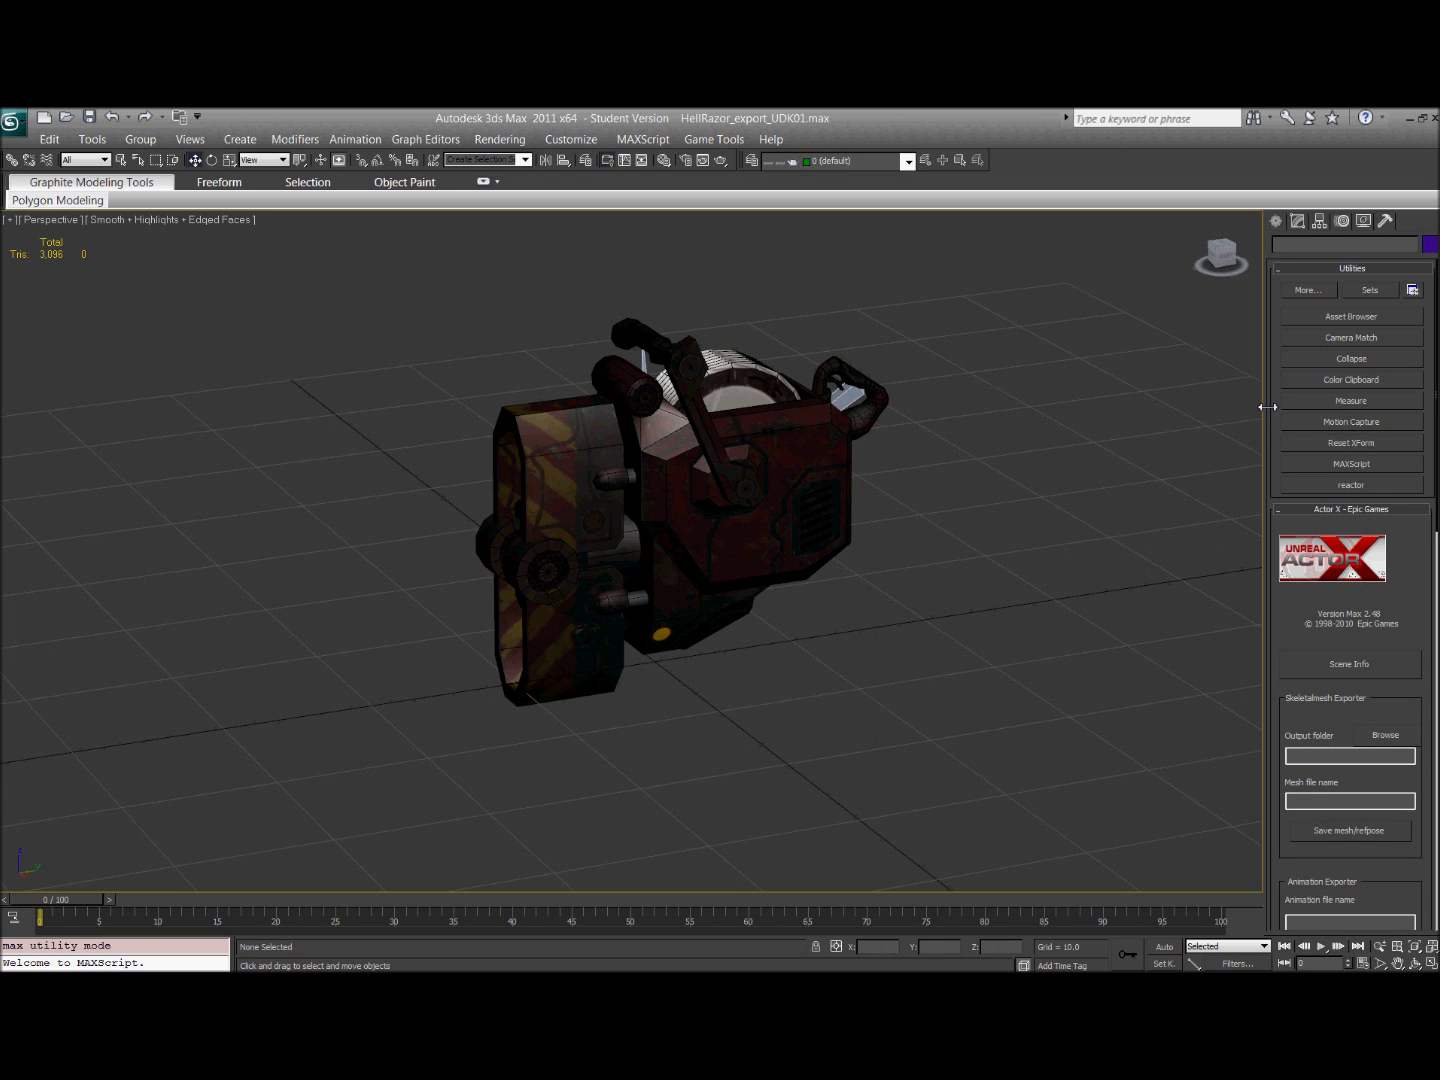
{"action": "left_click_drag", "start_coordinate": [1272, 410], "coordinate": [1199, 419]}
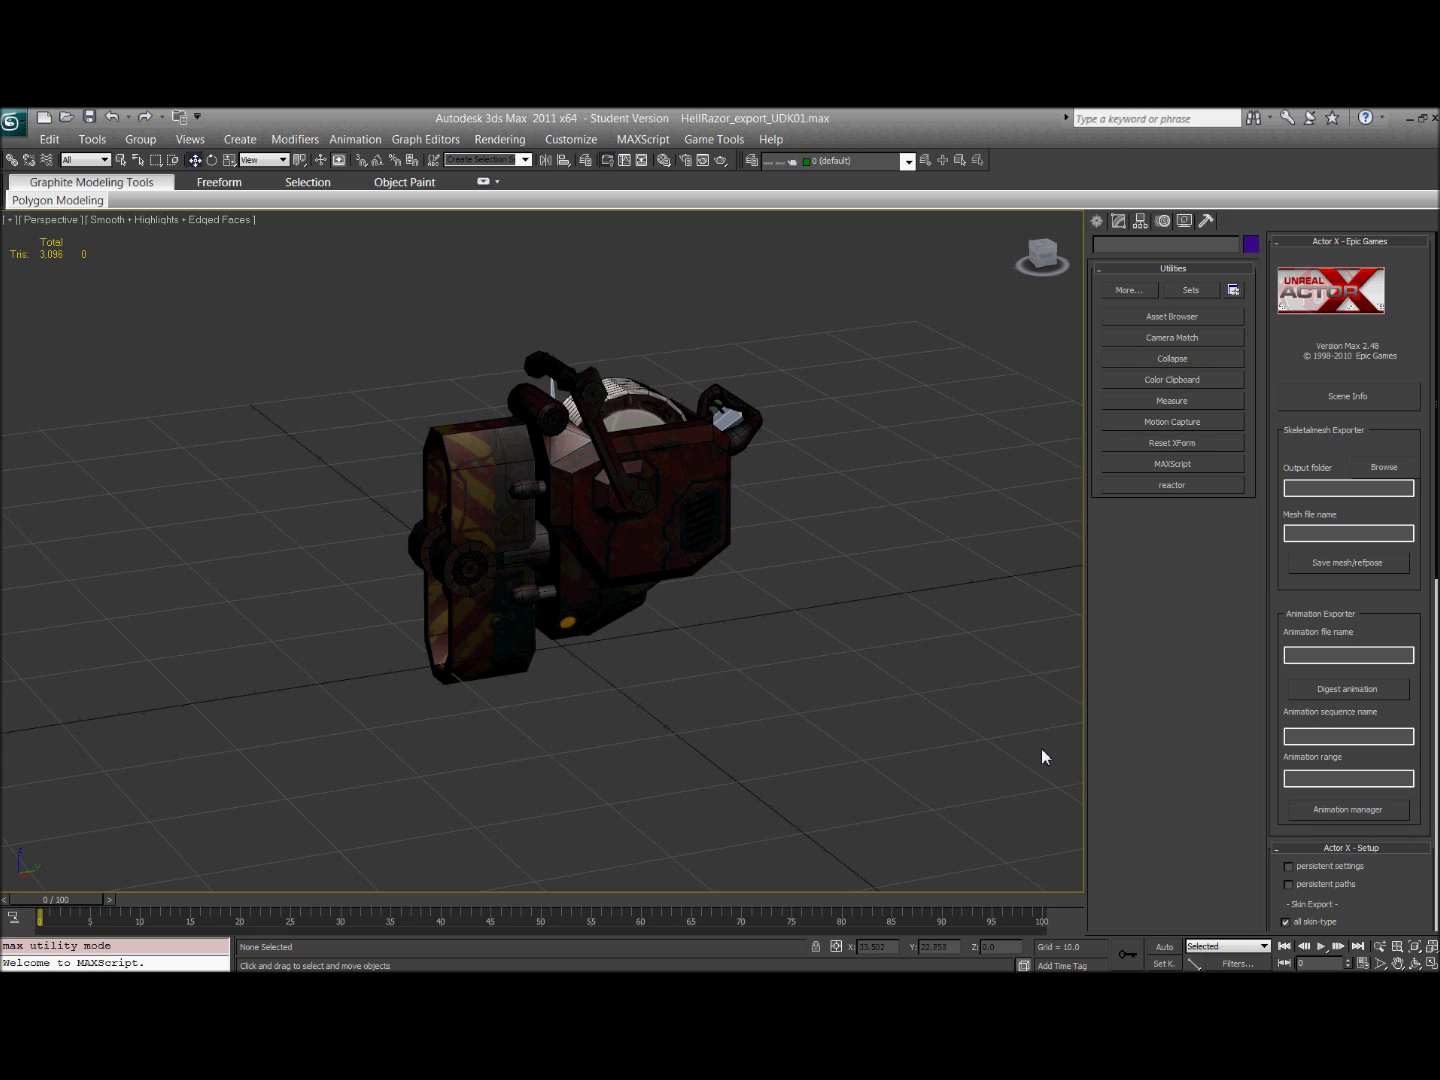
{"action": "key", "text": "ctrl+a"}
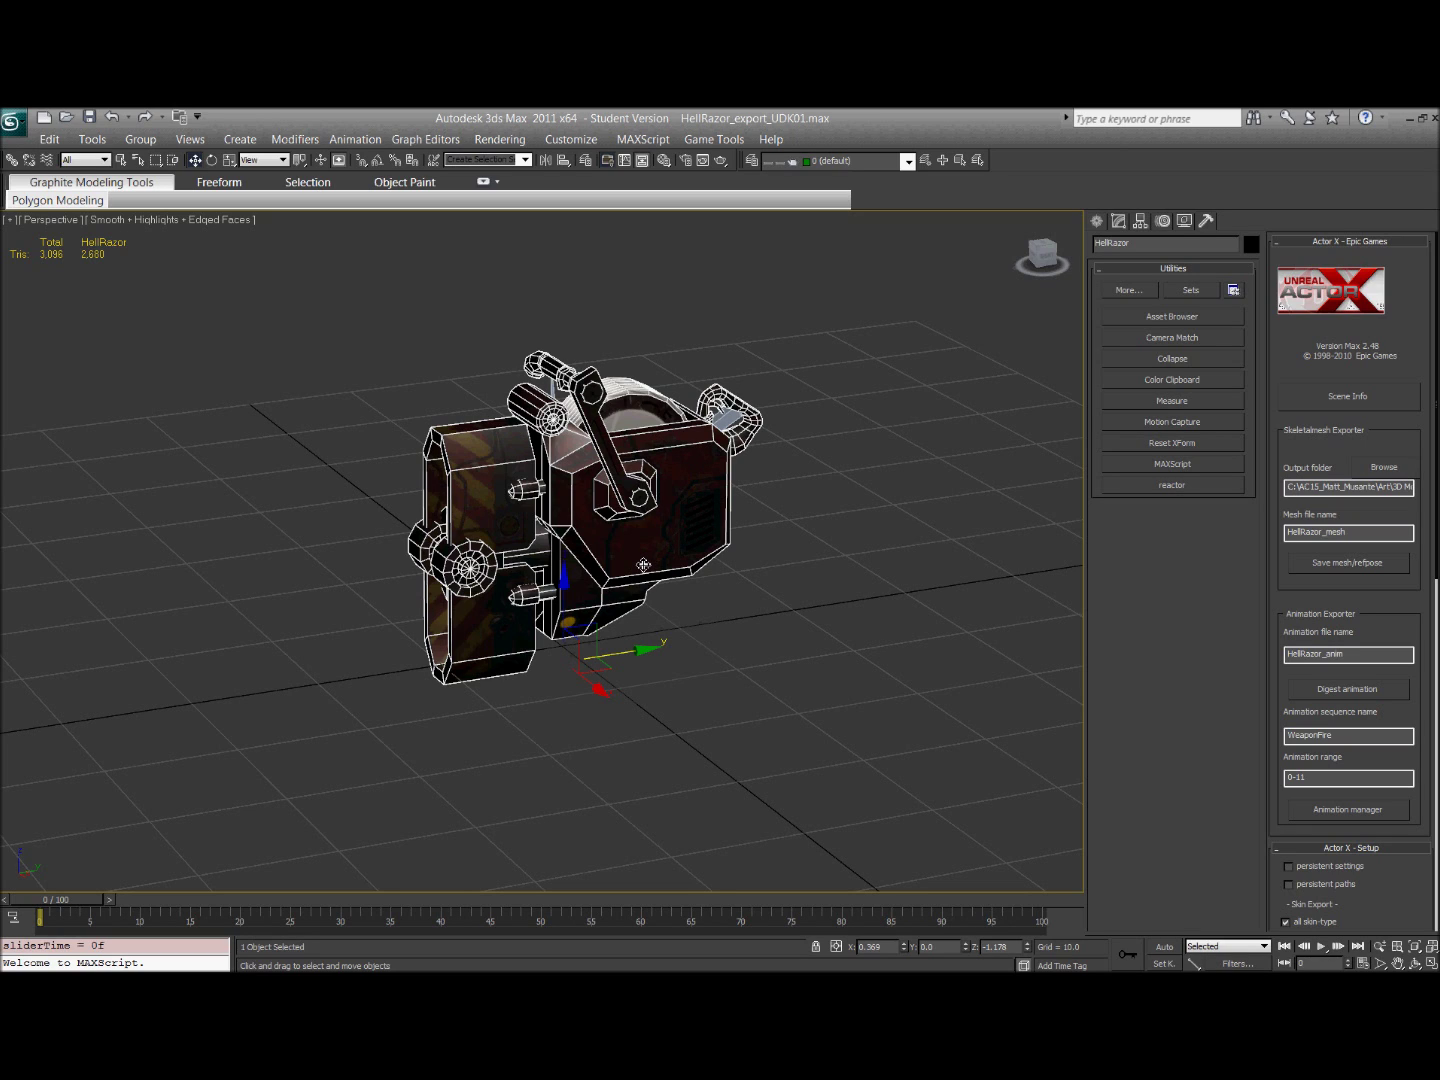
- Set the ActorX output folder to the UT3 Weapons folder
{"action": "left_click", "coordinate": [1386, 471]}
{"action": "double_click", "coordinate": [301, 257]}
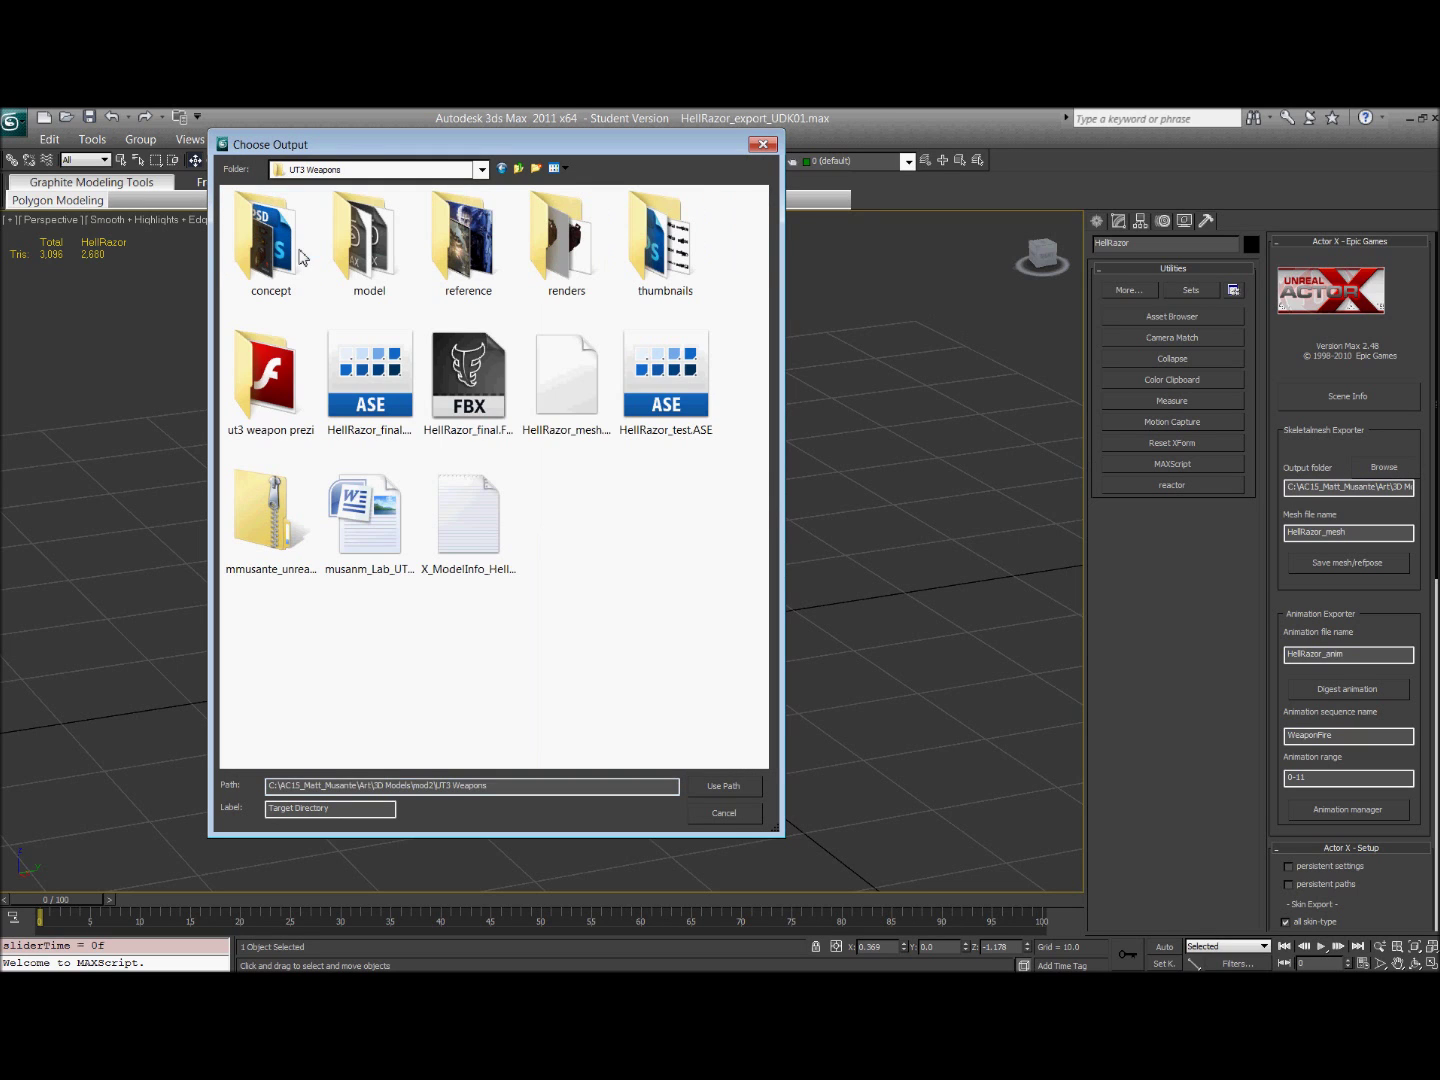
{"action": "left_click", "coordinate": [728, 784]}
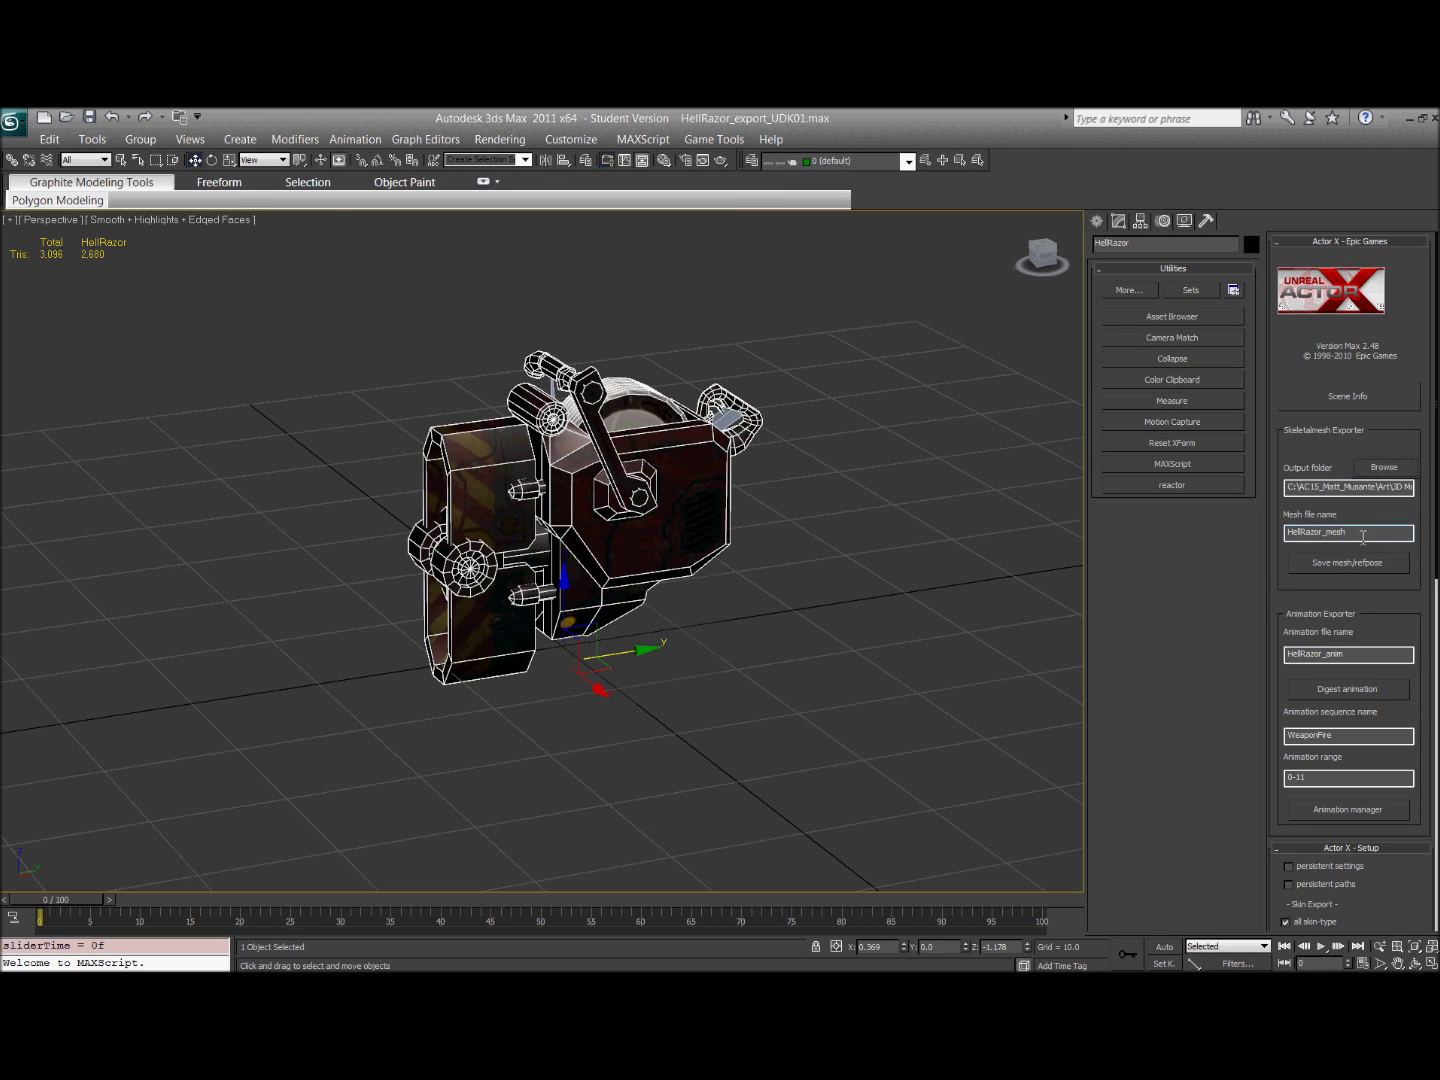
- Review the HellRazor_mesh name, save it as a PSK skin file, and dismiss both notes
{"action": "left_click_drag", "start_coordinate": [1360, 538], "coordinate": [1287, 541]}
{"action": "left_click", "coordinate": [1354, 531]}
{"action": "left_click_drag", "start_coordinate": [1289, 533], "coordinate": [1350, 533]}
{"action": "left_click", "coordinate": [1323, 533]}
{"action": "left_click", "coordinate": [1355, 533]}
{"action": "left_click", "coordinate": [1337, 566]}
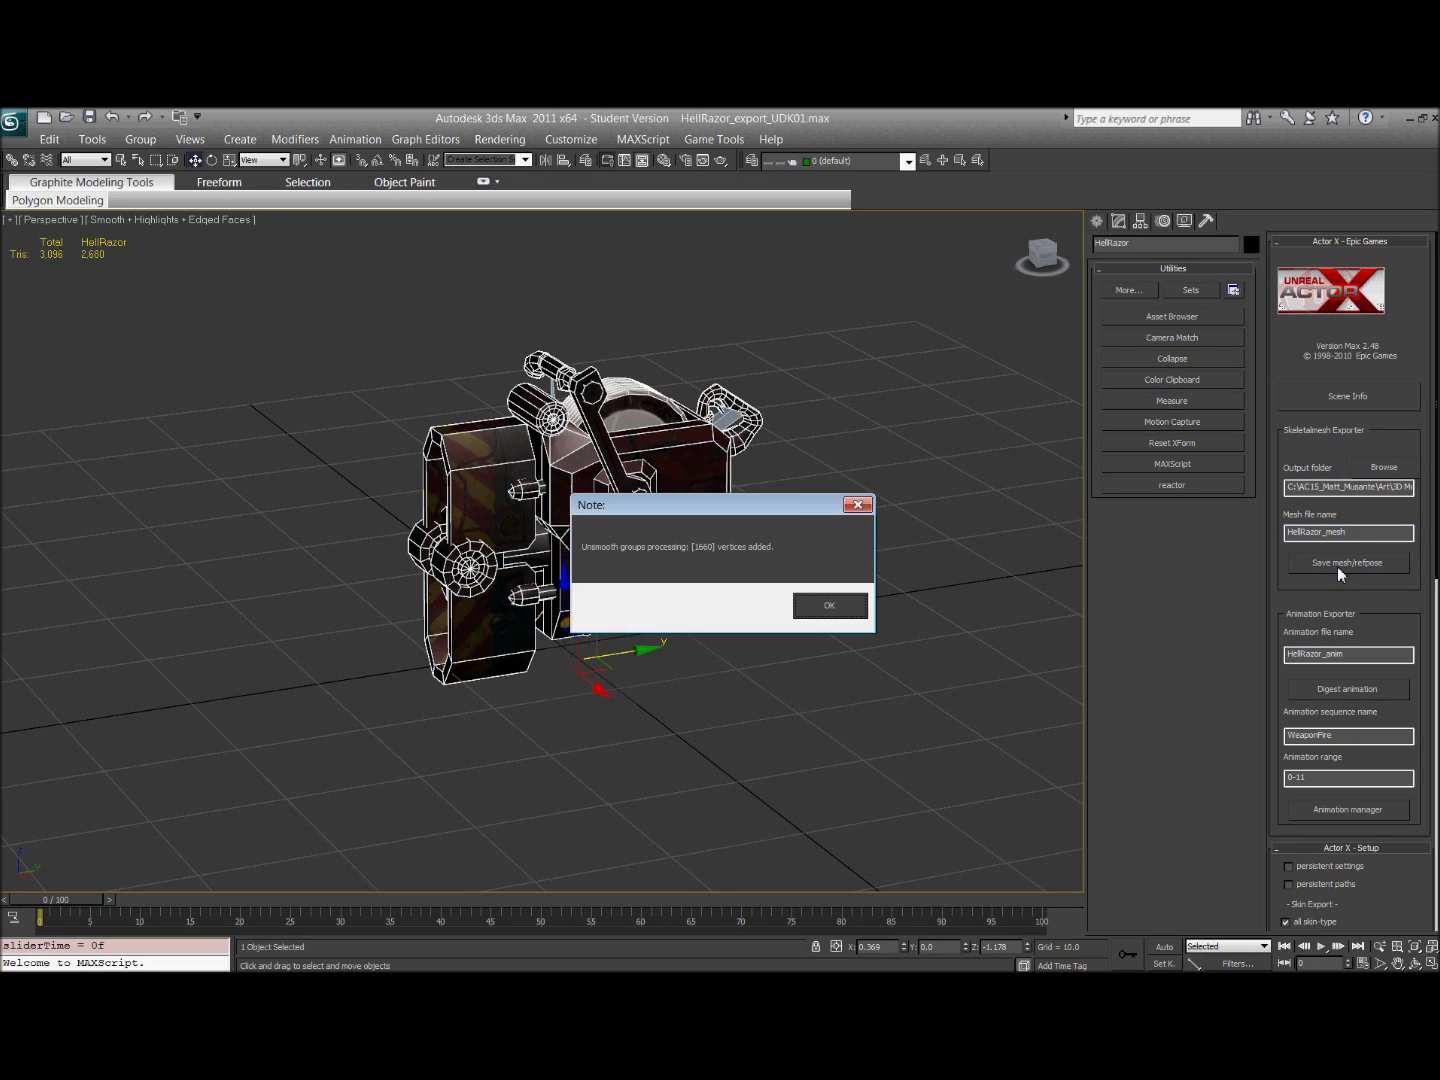
{"action": "left_click", "coordinate": [832, 609]}
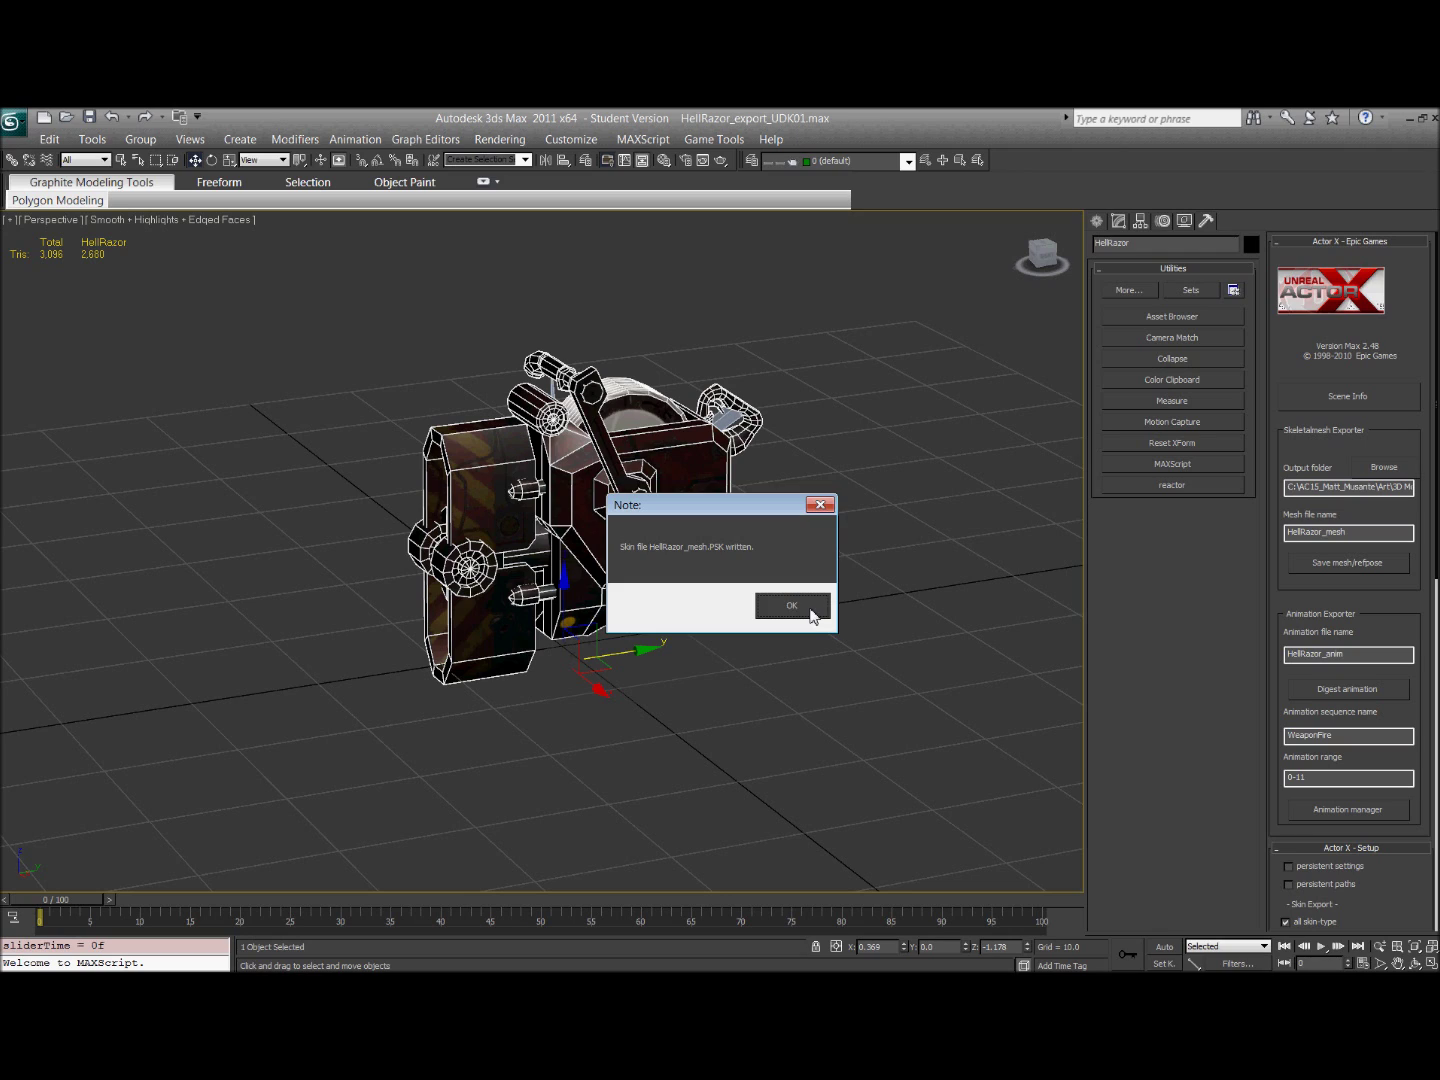
{"action": "left_click", "coordinate": [811, 612]}
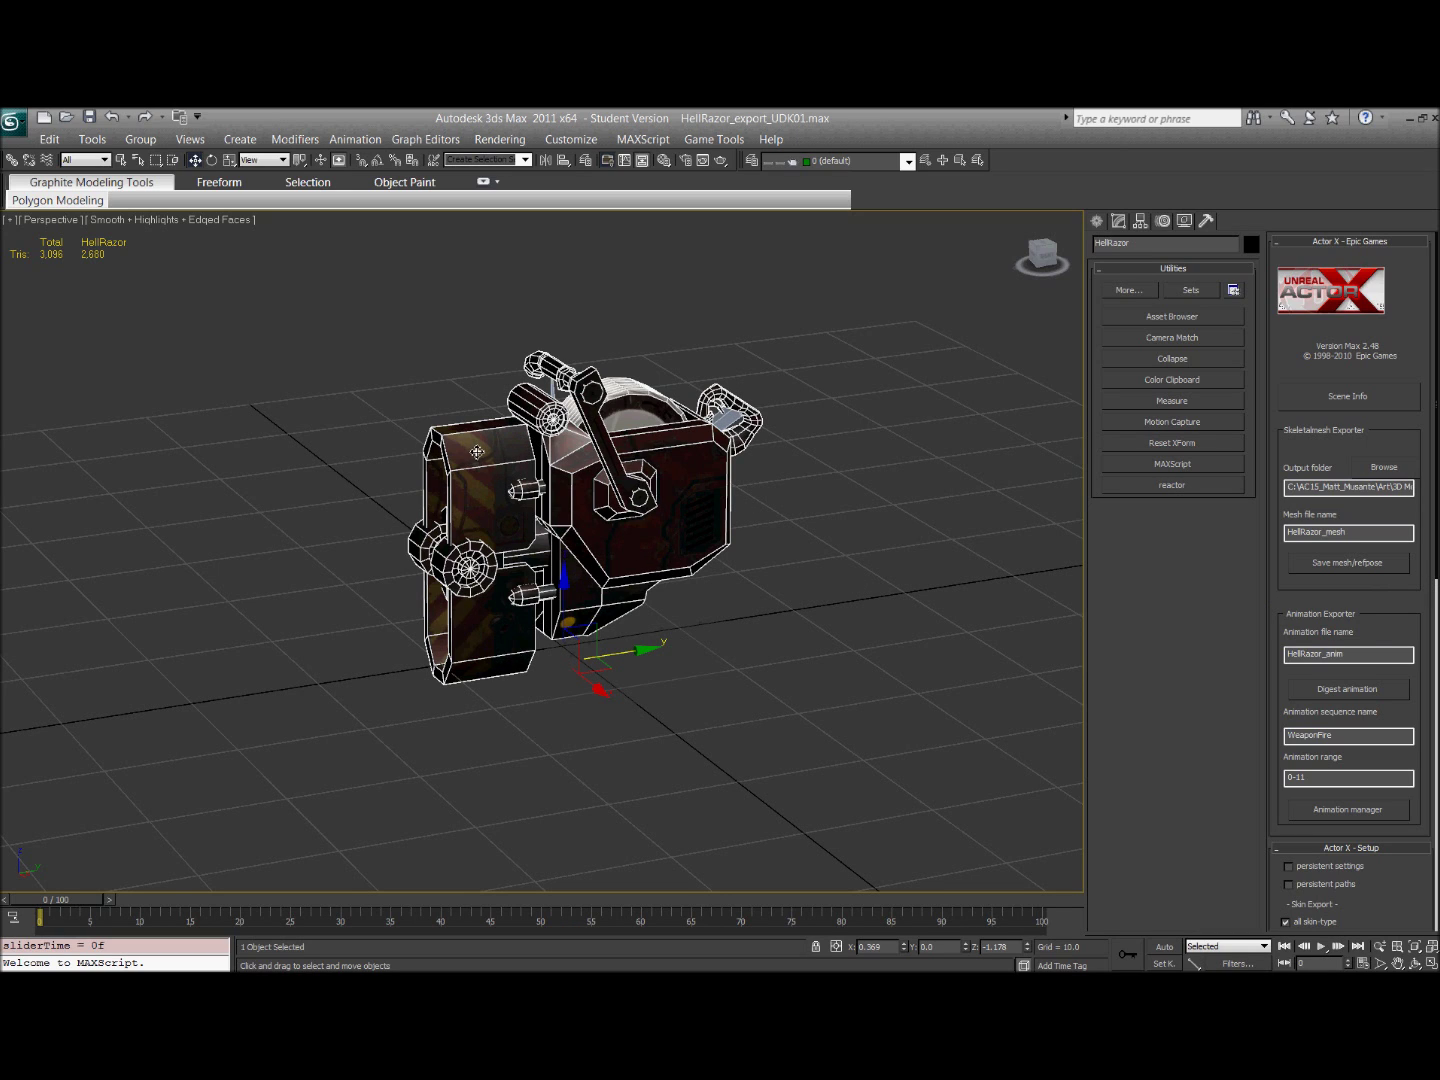
{"action": "mouse_move", "coordinate": [1372, 657]}
{"action": "left_mouse_down"}
{"action": "mouse_move", "coordinate": [1284, 657]}
{"action": "mouse_move", "coordinate": [1347, 657]}
{"action": "left_mouse_up"}
{"action": "left_click_drag", "start_coordinate": [1287, 653], "coordinate": [1349, 658]}
{"action": "left_click", "coordinate": [1369, 655]}
{"action": "double_click", "coordinate": [1348, 737]}
{"action": "left_click", "coordinate": [1348, 733]}
{"action": "left_click", "coordinate": [1354, 653]}
{"action": "mouse_move", "coordinate": [55, 898]}
{"action": "left_mouse_down"}
{"action": "mouse_move", "coordinate": [156, 887]}
{"action": "mouse_move", "coordinate": [50, 892]}
{"action": "left_mouse_up"}
{"action": "left_click", "coordinate": [1349, 737]}
{"action": "left_click_drag", "start_coordinate": [1349, 737], "coordinate": [1283, 738]}
{"action": "left_click", "coordinate": [1345, 737]}
{"action": "double_click", "coordinate": [1341, 736]}
- Check the WeaponFire sequence name and scrub the firing motion up to frame 11
{"action": "left_click", "coordinate": [1343, 736]}
{"action": "left_click_drag", "start_coordinate": [1342, 736], "coordinate": [1285, 741]}
{"action": "left_click", "coordinate": [1346, 737]}
{"action": "mouse_move", "coordinate": [50, 899]}
{"action": "left_mouse_down"}
{"action": "mouse_move", "coordinate": [163, 887]}
{"action": "mouse_move", "coordinate": [54, 901]}
{"action": "left_mouse_up"}
{"action": "mouse_move", "coordinate": [60, 907]}
{"action": "left_mouse_down"}
{"action": "mouse_move", "coordinate": [165, 880]}
{"action": "mouse_move", "coordinate": [45, 882]}
{"action": "left_mouse_up"}
- Re-enter animation range 0-11, digest the WeaponFire animation, and dismiss the confirmation
{"action": "left_click_drag", "start_coordinate": [1322, 779], "coordinate": [1290, 783]}
{"action": "type", "text": "0-11"}
{"action": "left_click", "coordinate": [1360, 692]}
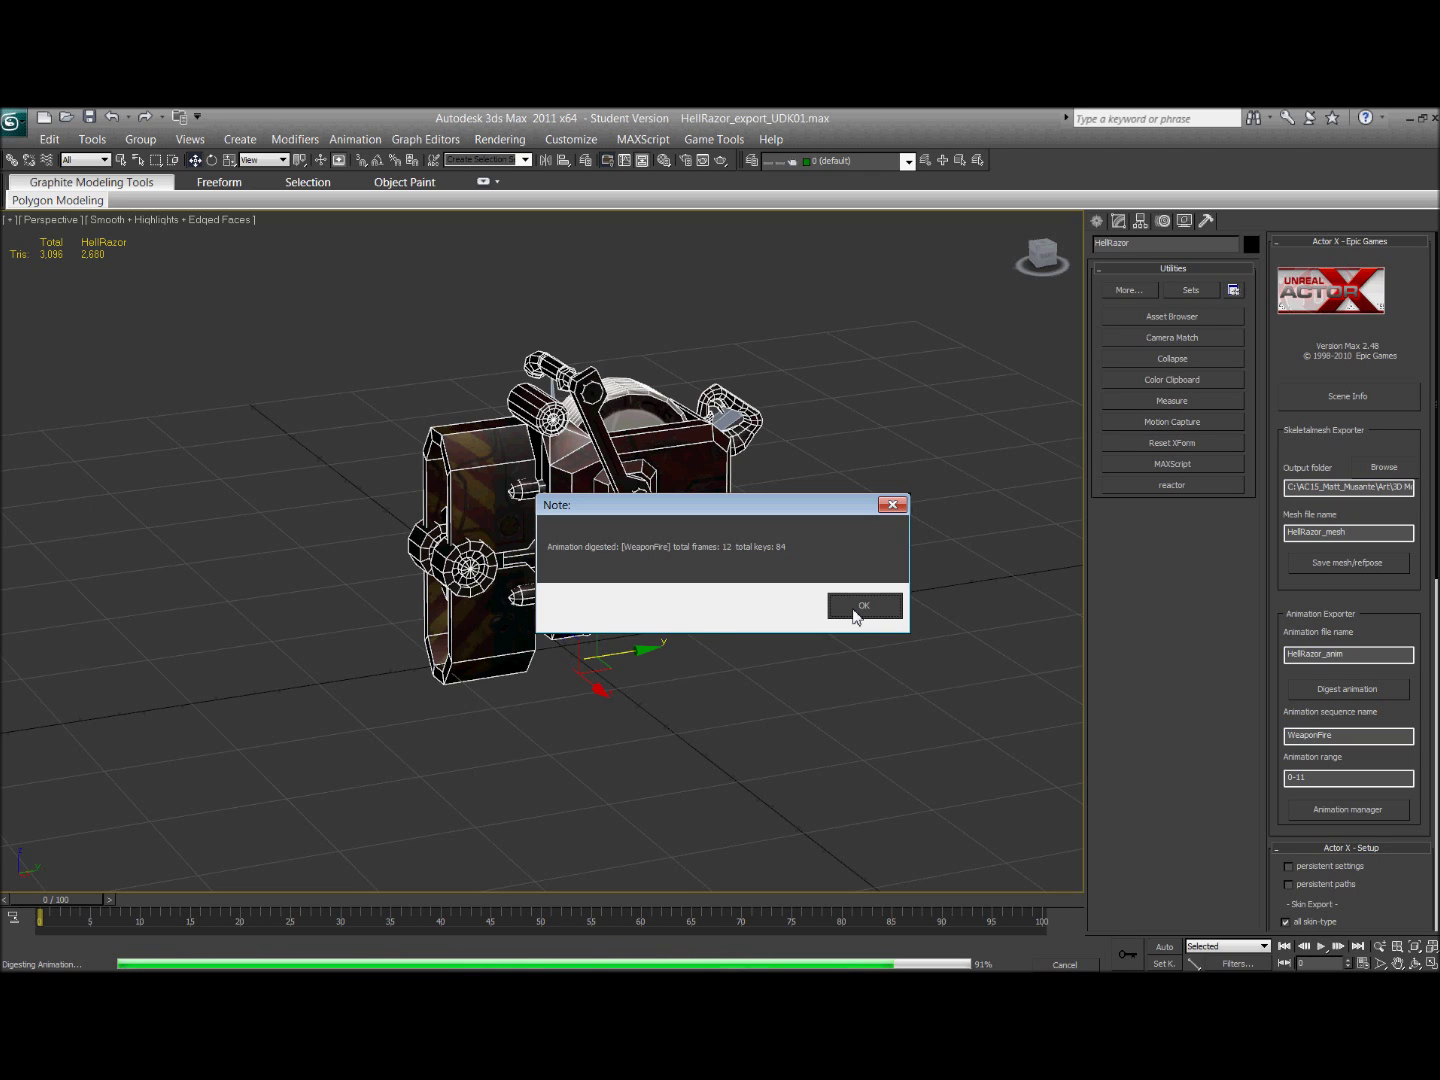
{"action": "left_click", "coordinate": [861, 607]}
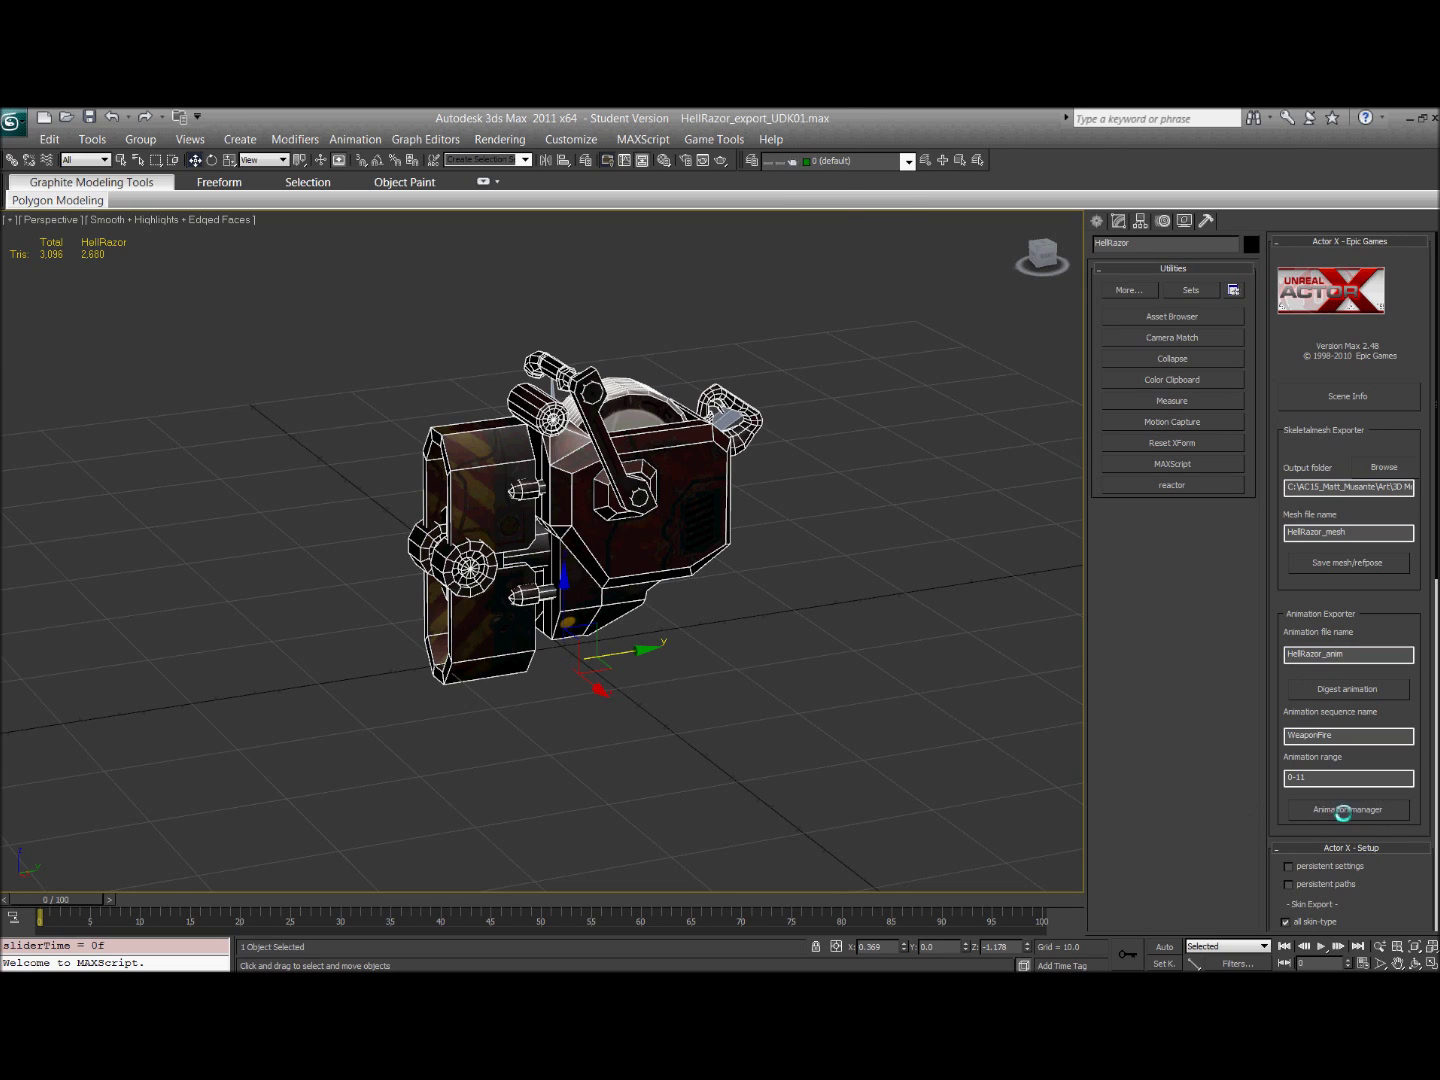
- Move WeaponFire into the HellRazor_anim output package in the Animation Manager and close it
{"action": "left_click", "coordinate": [62, 158]}
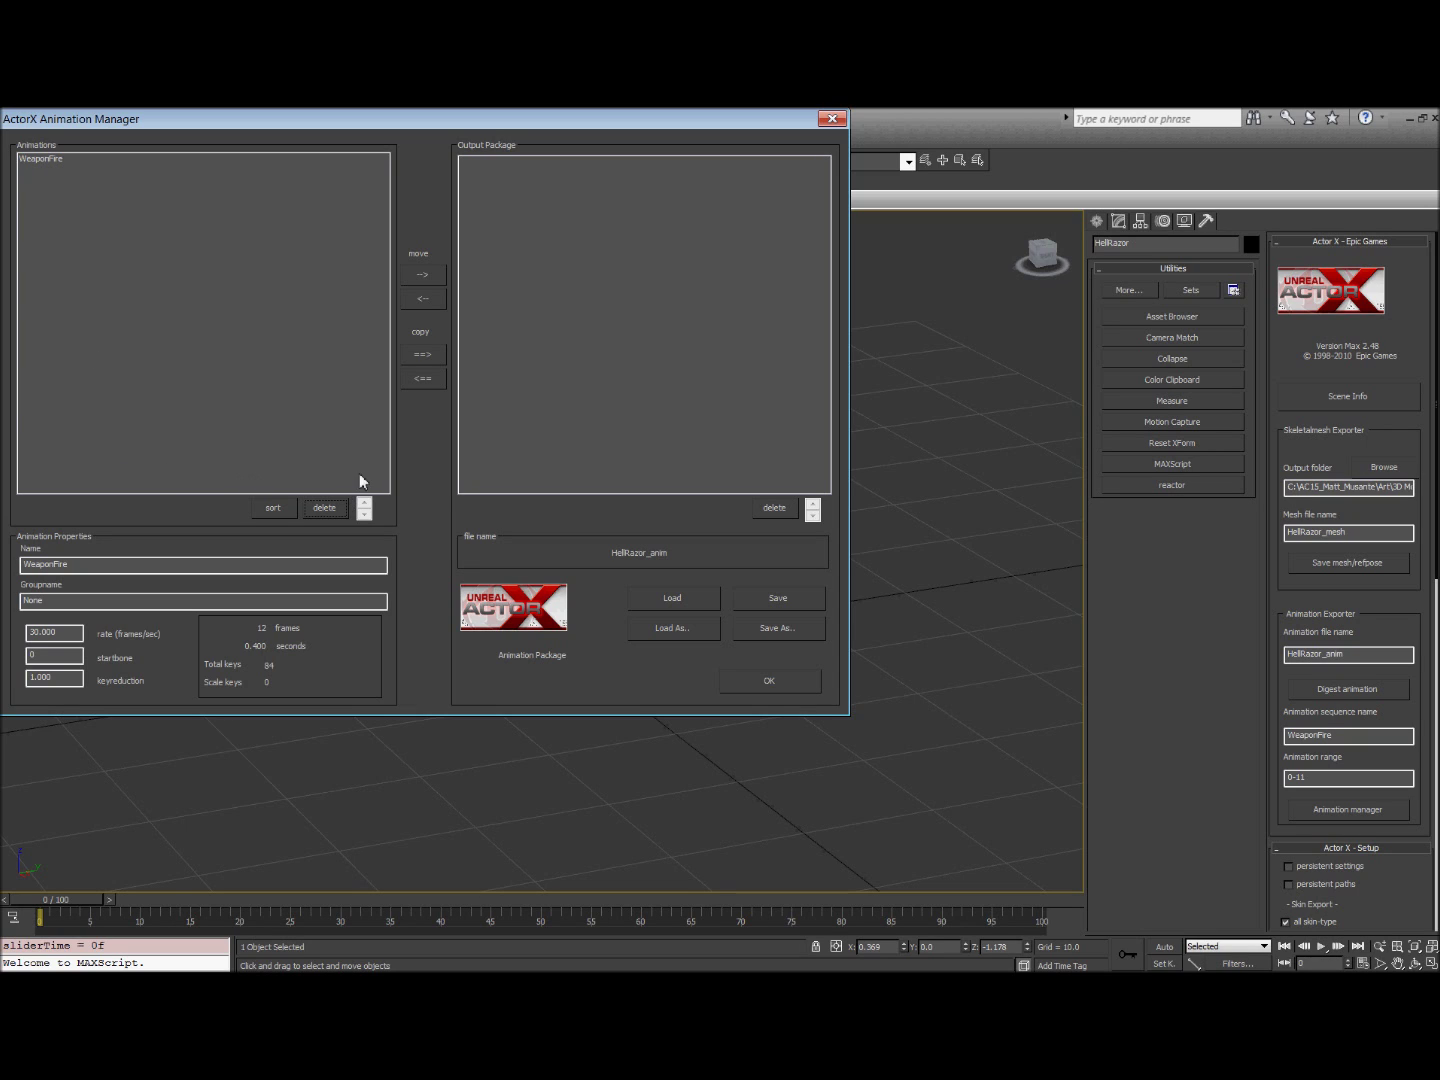
{"action": "left_click", "coordinate": [40, 160]}
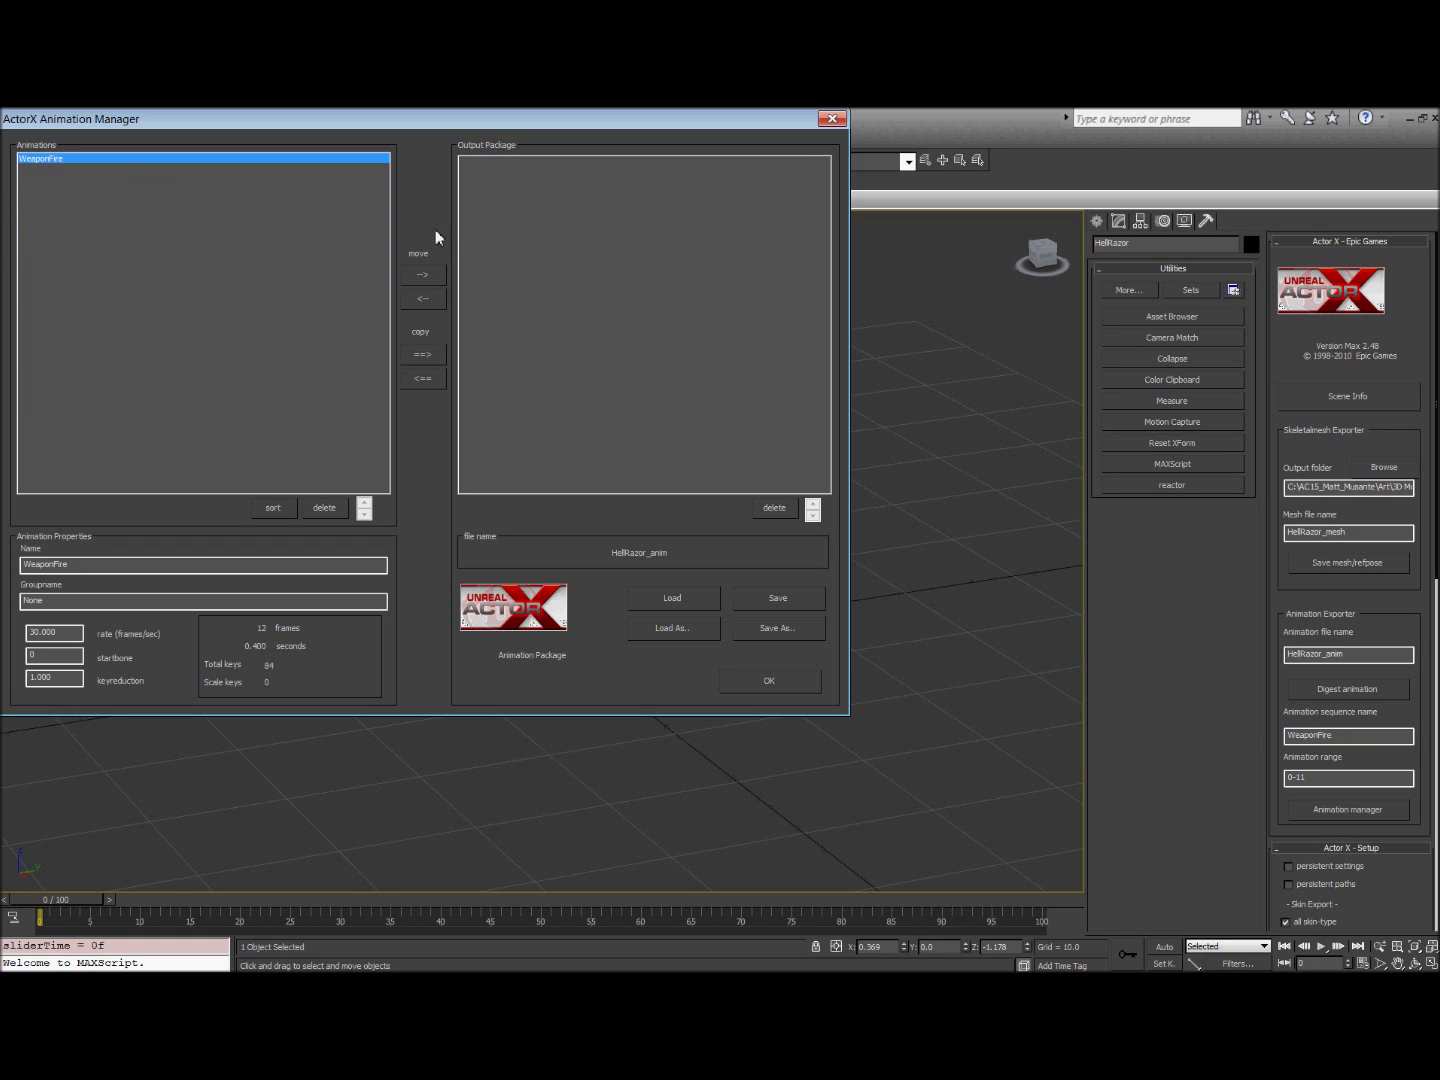
{"action": "left_click", "coordinate": [421, 276]}
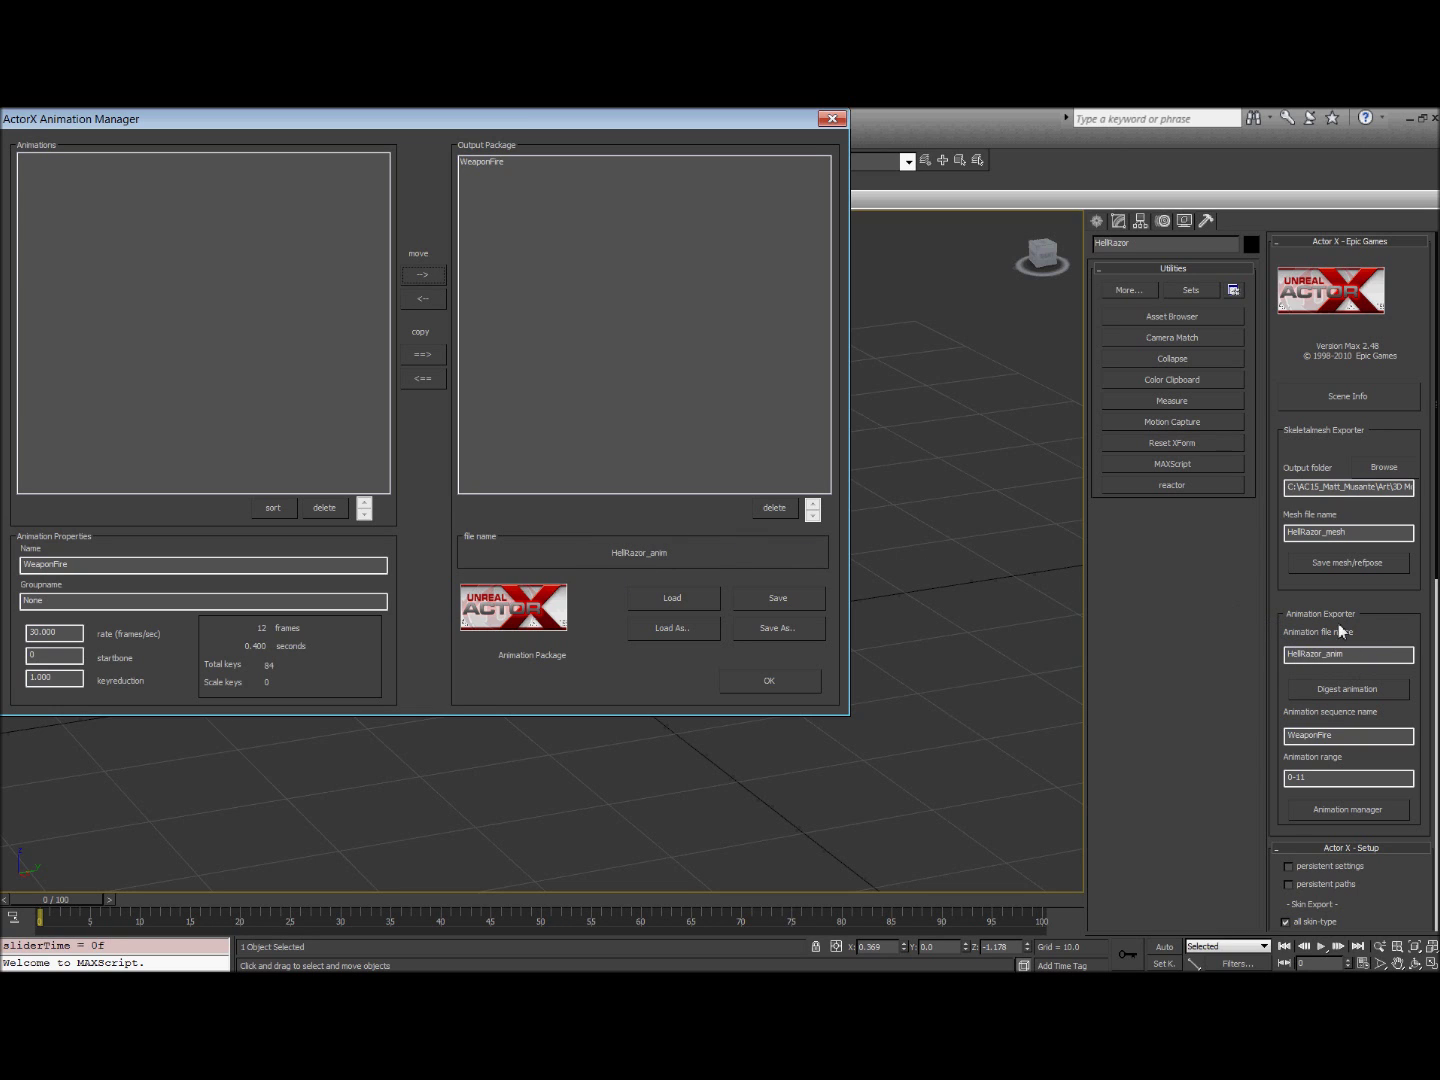
{"action": "left_click", "coordinate": [777, 687]}
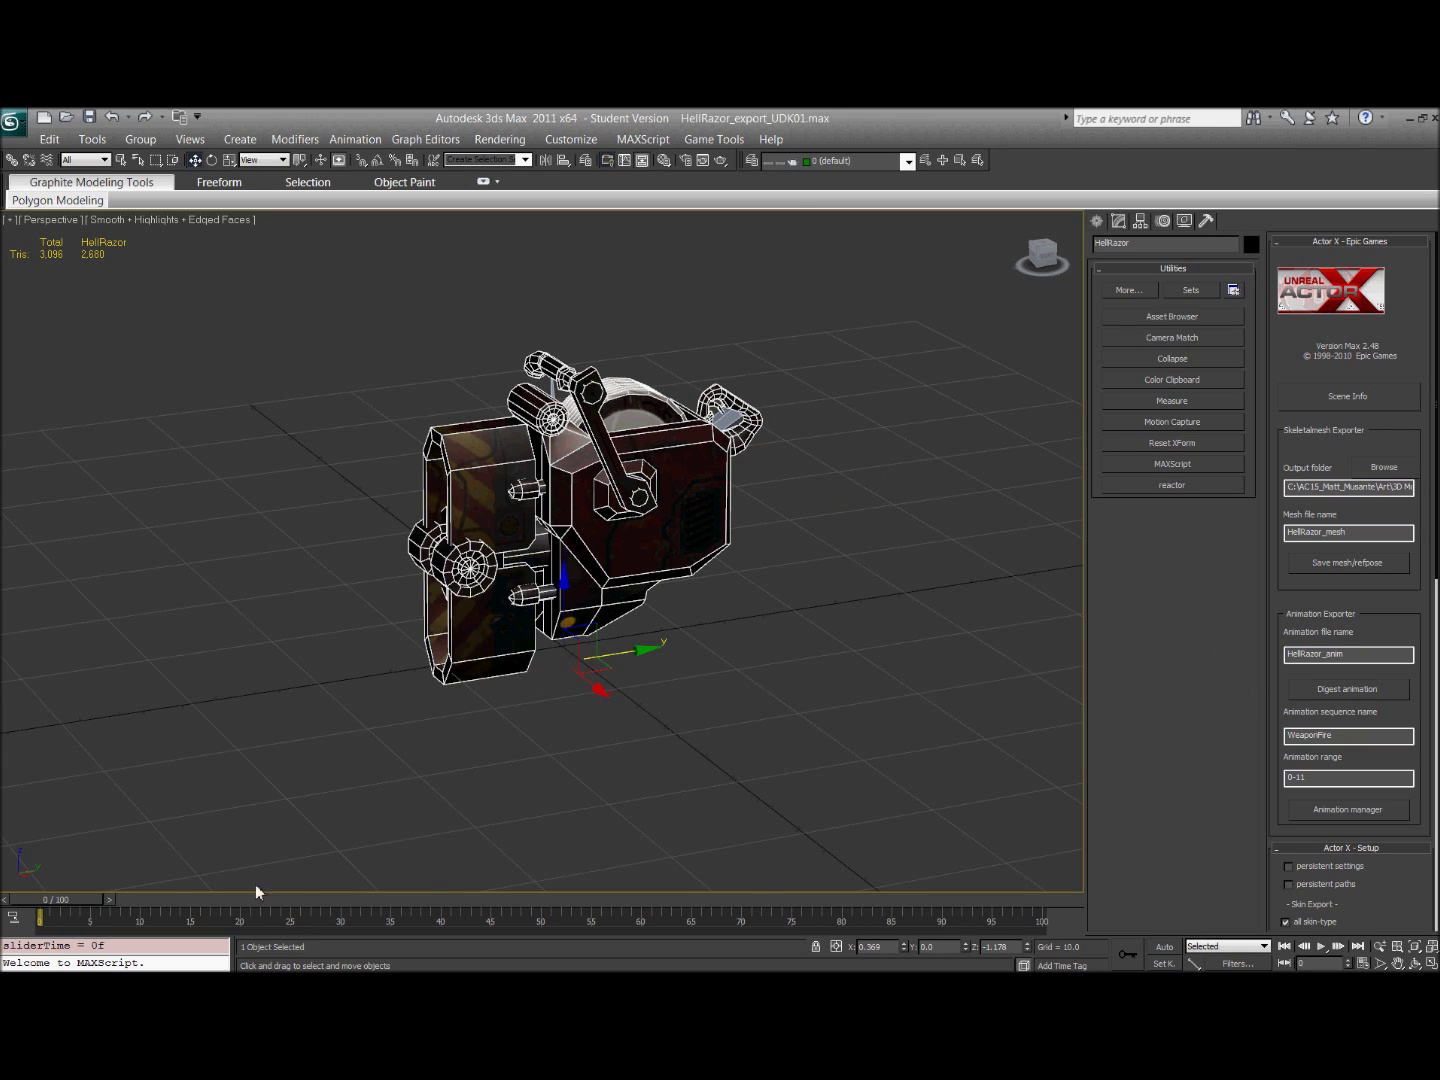
{"action": "left_click_drag", "start_coordinate": [84, 897], "coordinate": [20, 898]}
{"action": "middle_click_drag", "start_coordinate": [320, 772], "coordinate": [340, 769], "text": "alt"}
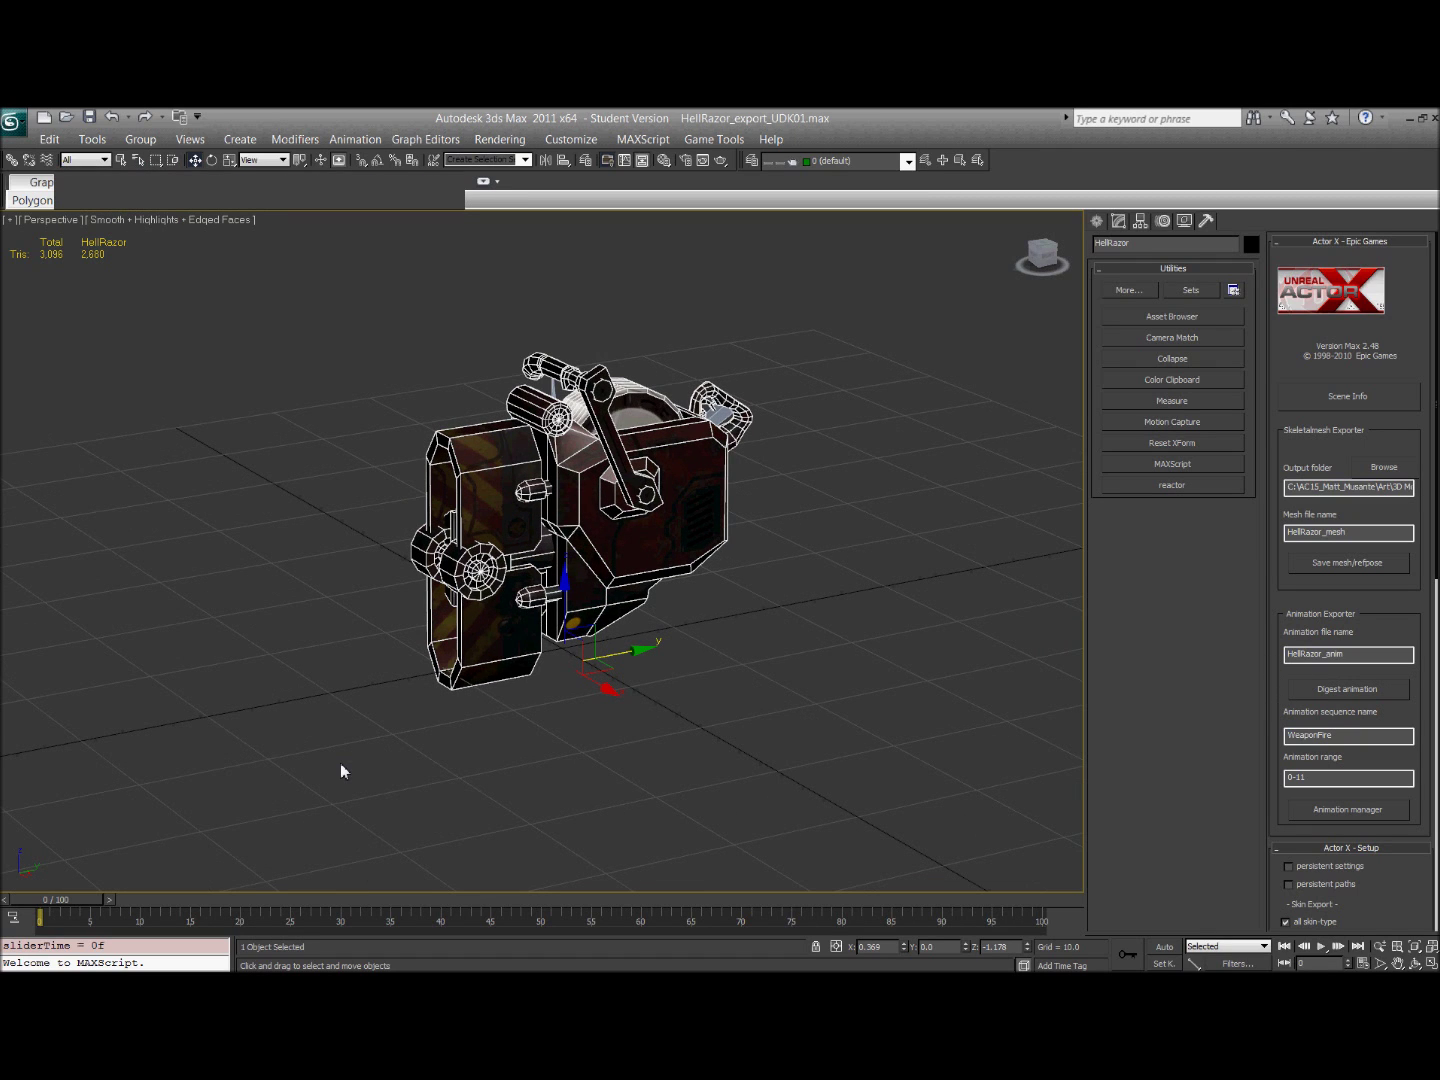